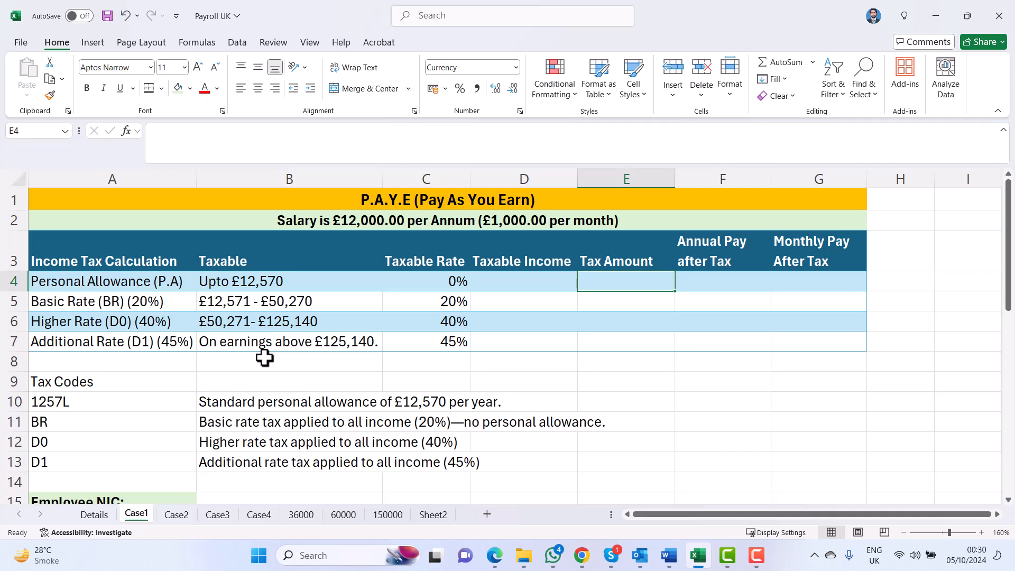
# Review the taxable band and rate in each row of the income tax table, and the annual salary heading
pyautogui.click(268, 281)
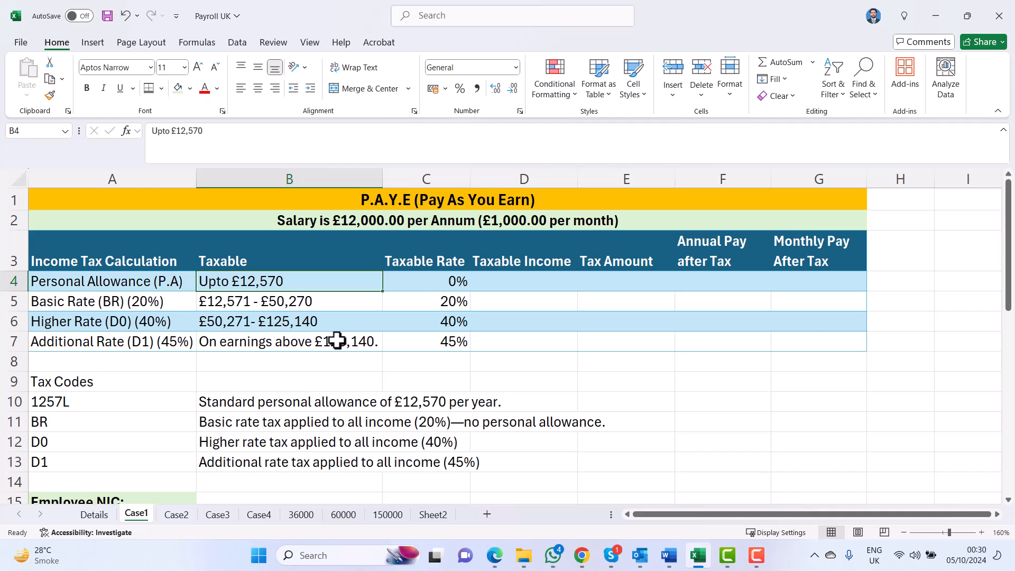
pyautogui.press('Right')
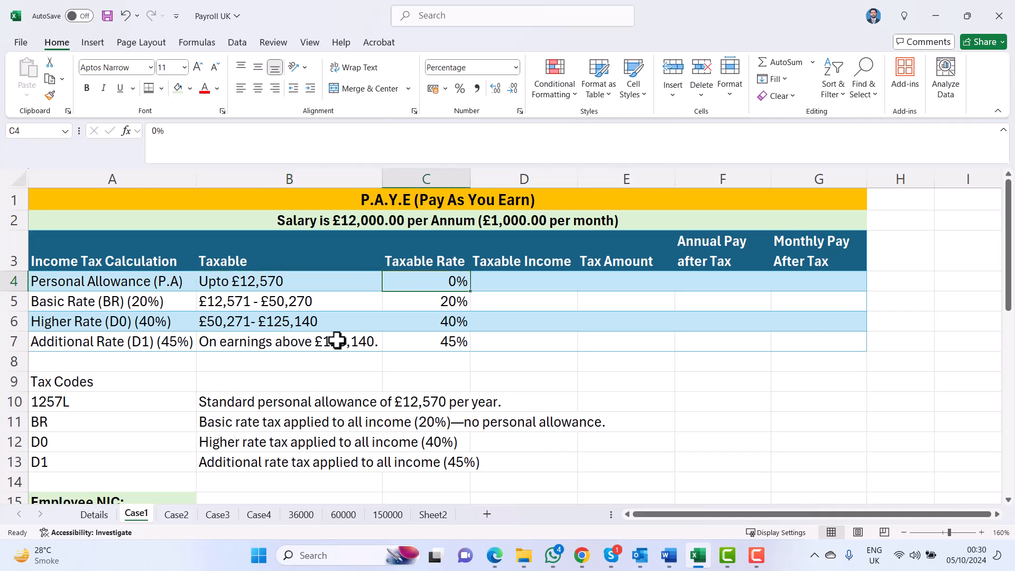
pyautogui.press('Left')
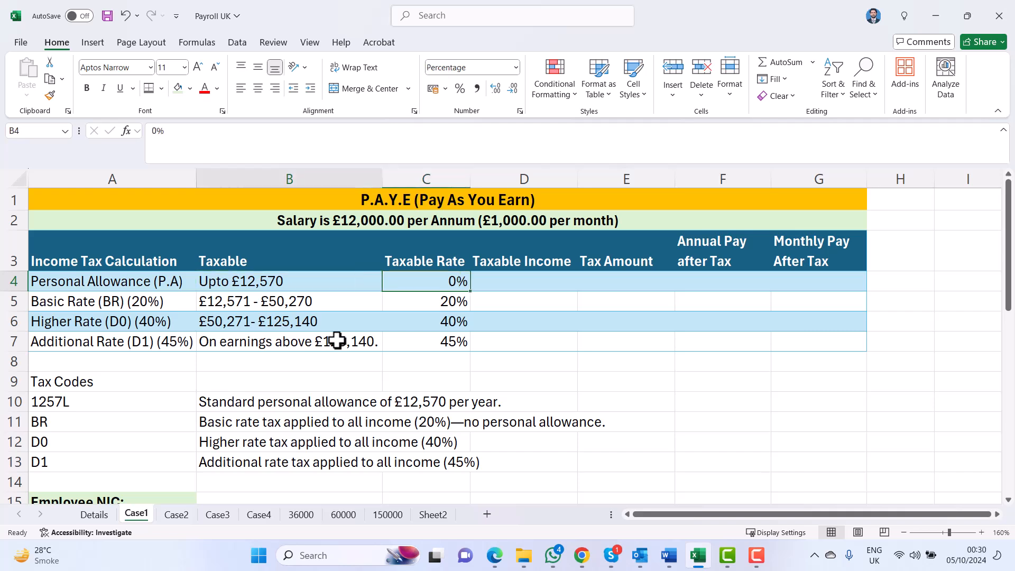
pyautogui.press('Down')
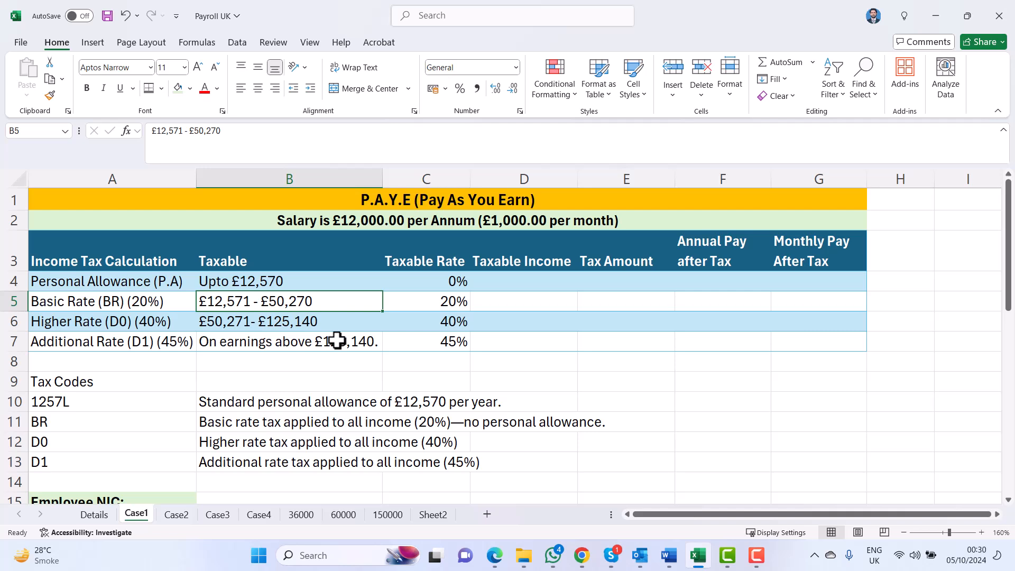
pyautogui.press('Right')
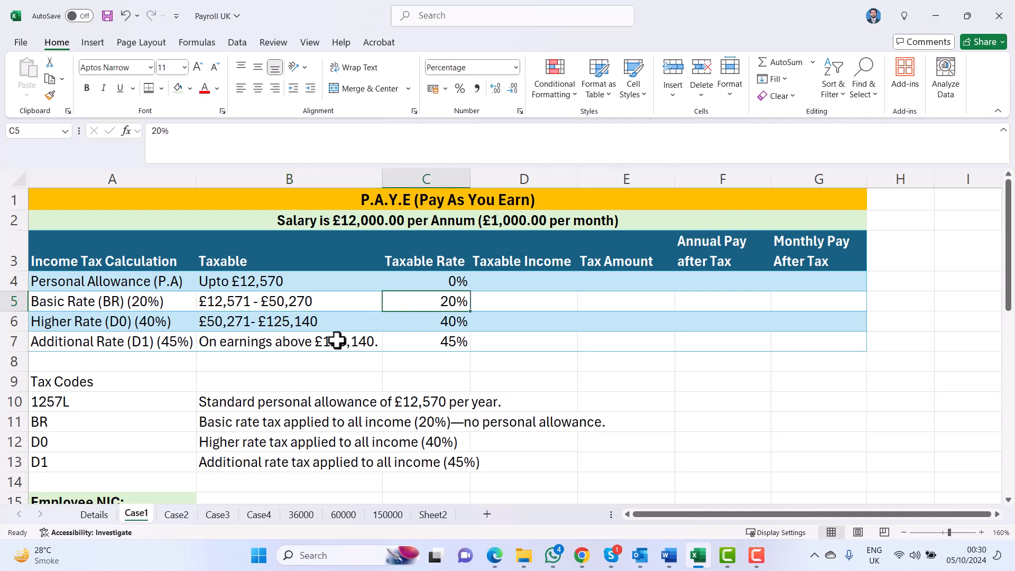
pyautogui.press('Down')
pyautogui.press('Left')
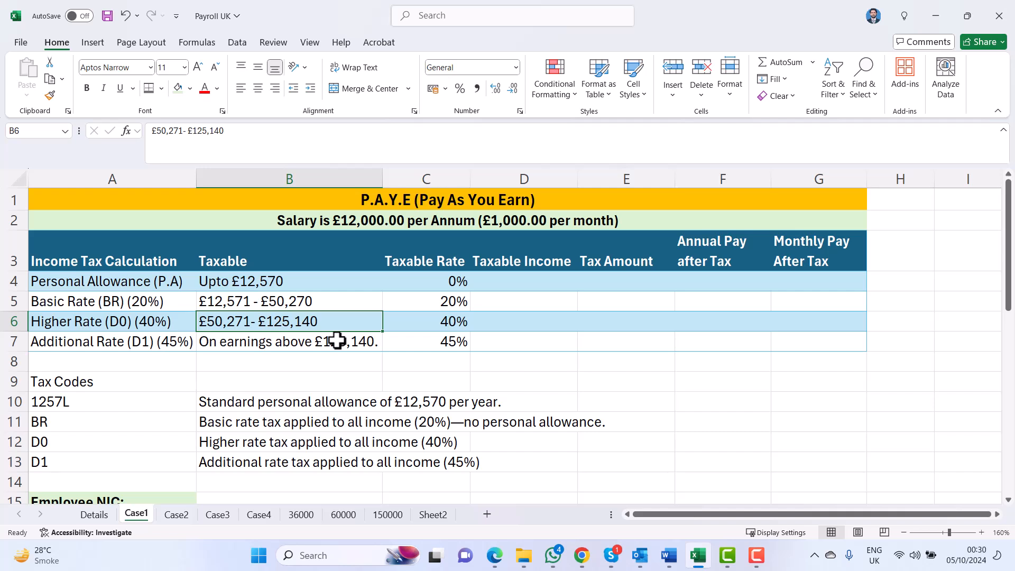
pyautogui.press('Right')
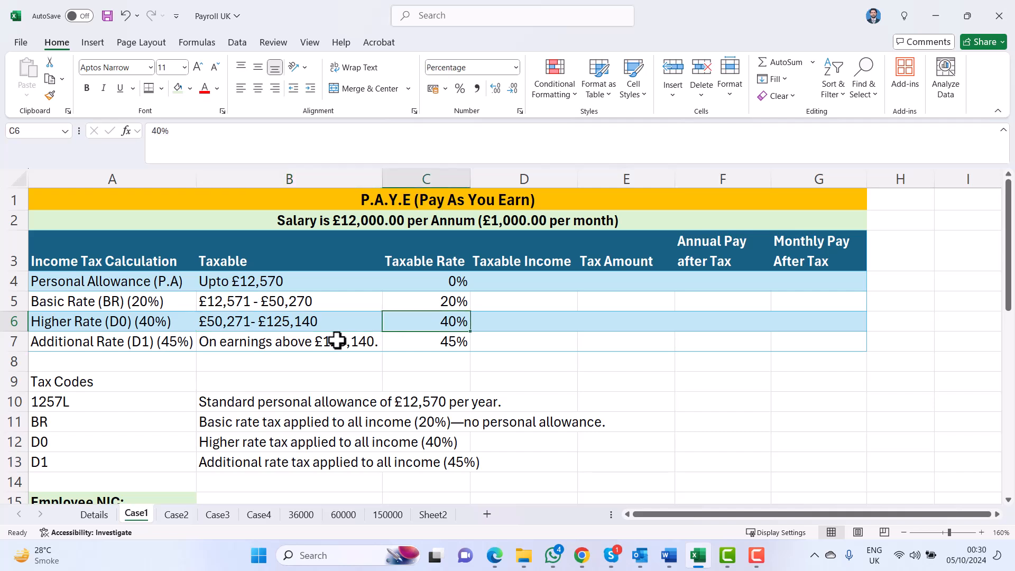
pyautogui.press('Down')
pyautogui.press('Left')
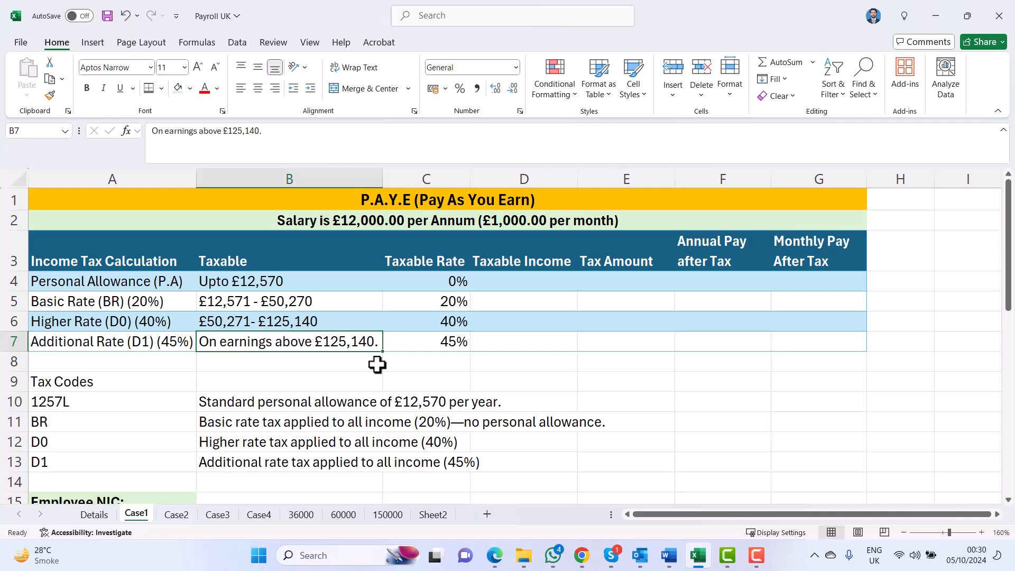
pyautogui.press('Right')
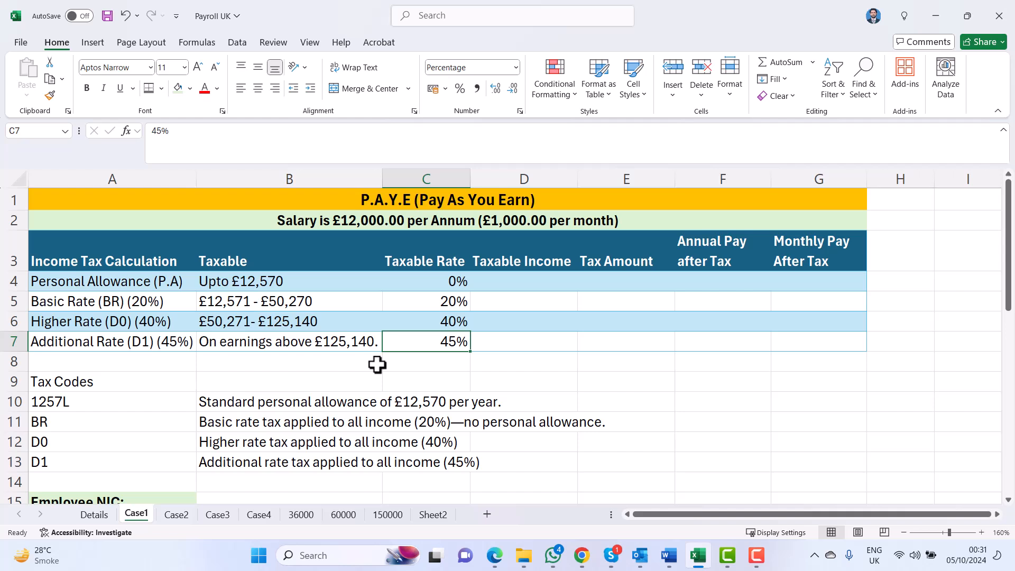
pyautogui.click(394, 220)
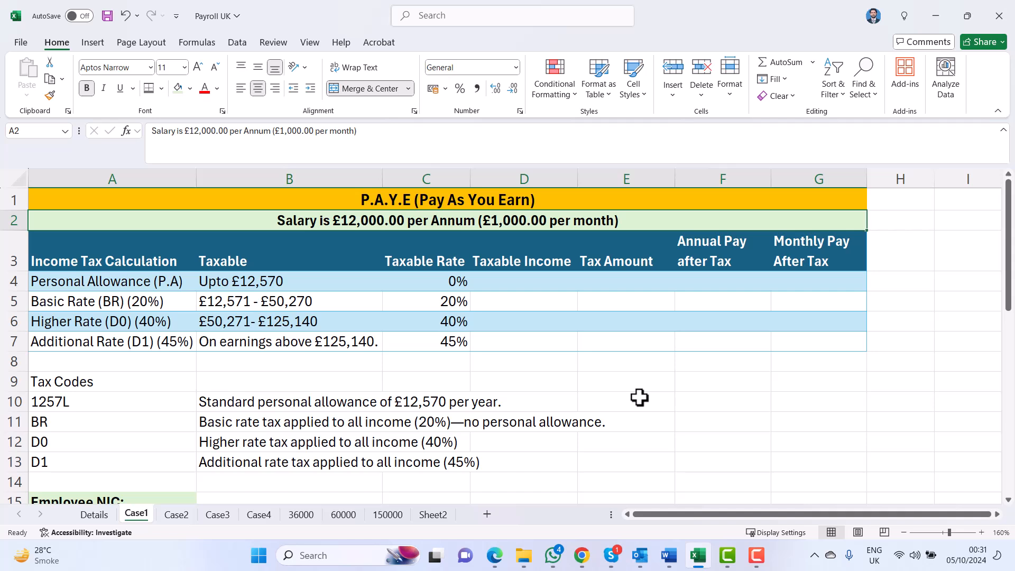
# Enter 12000 as the taxable income for the Personal Allowance row in cell D4
pyautogui.click(540, 286)
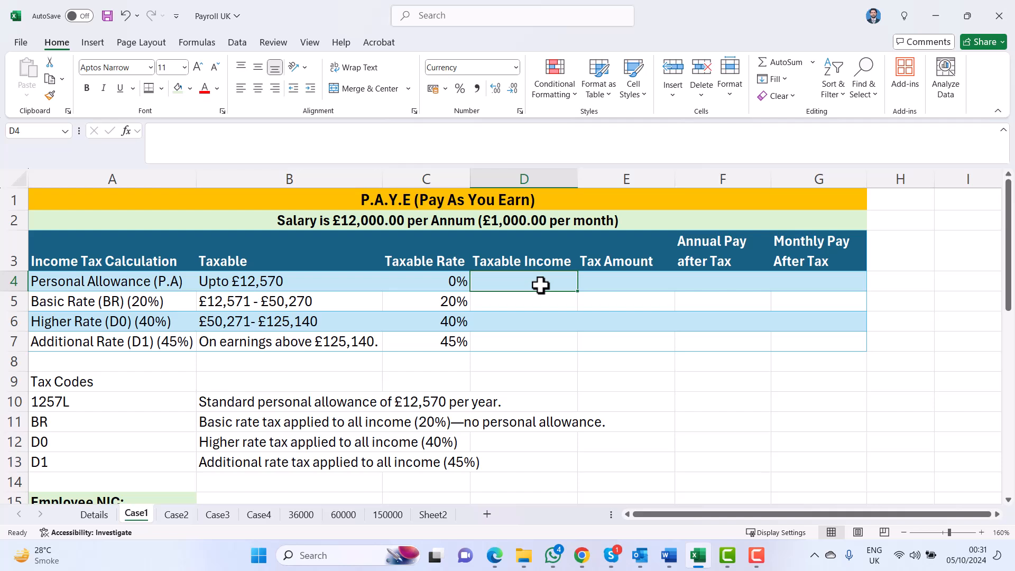
pyautogui.press('Left')
pyautogui.press('Left')
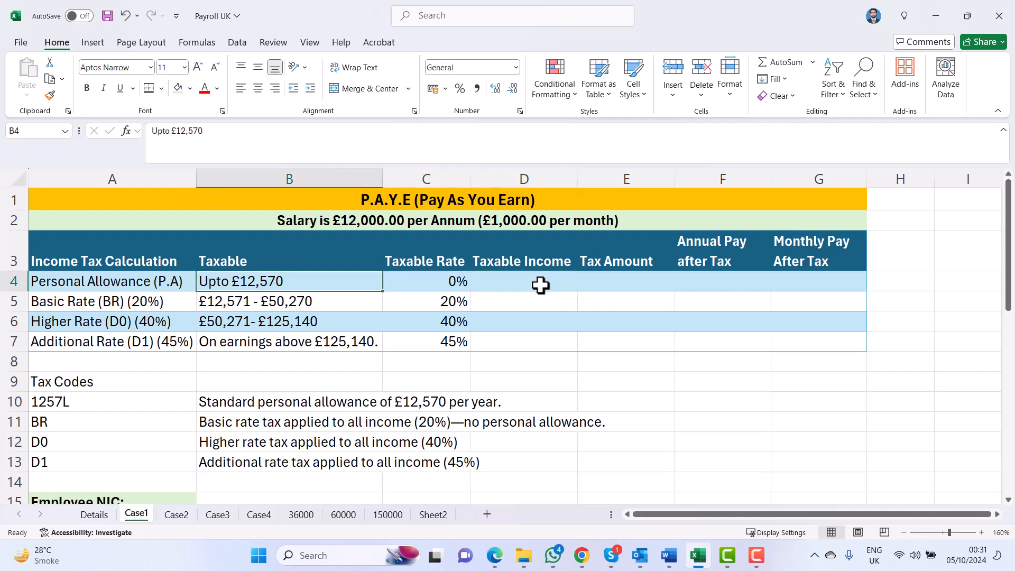
pyautogui.press('Right')
pyautogui.press('Right')
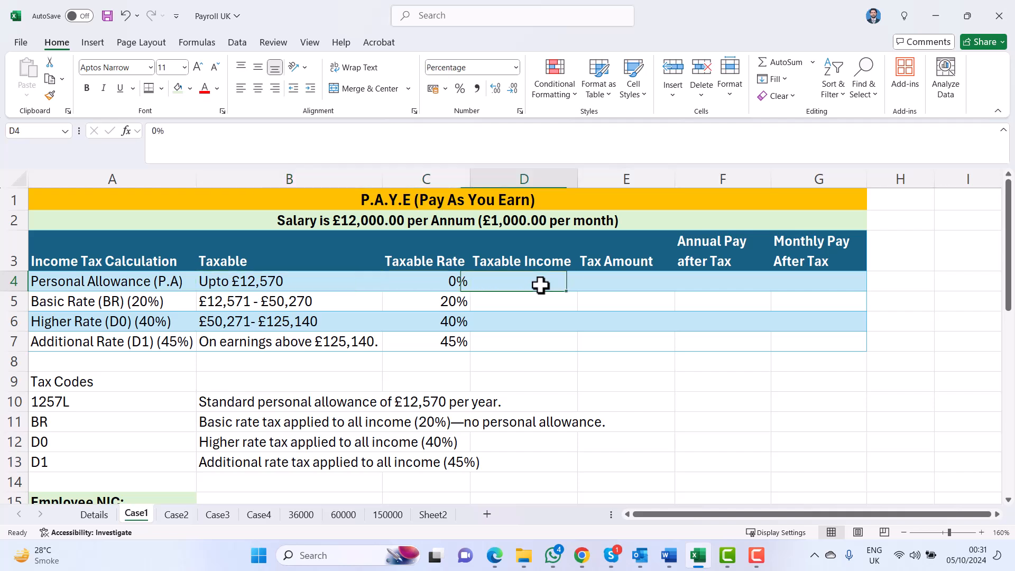
pyautogui.write('12000')
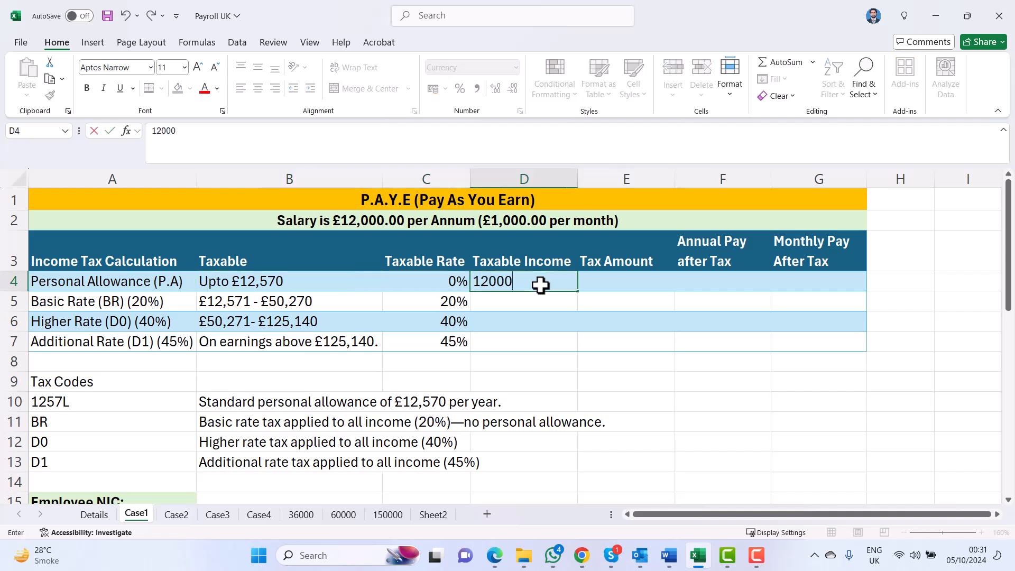
pyautogui.press('Return')
pyautogui.press('Up')
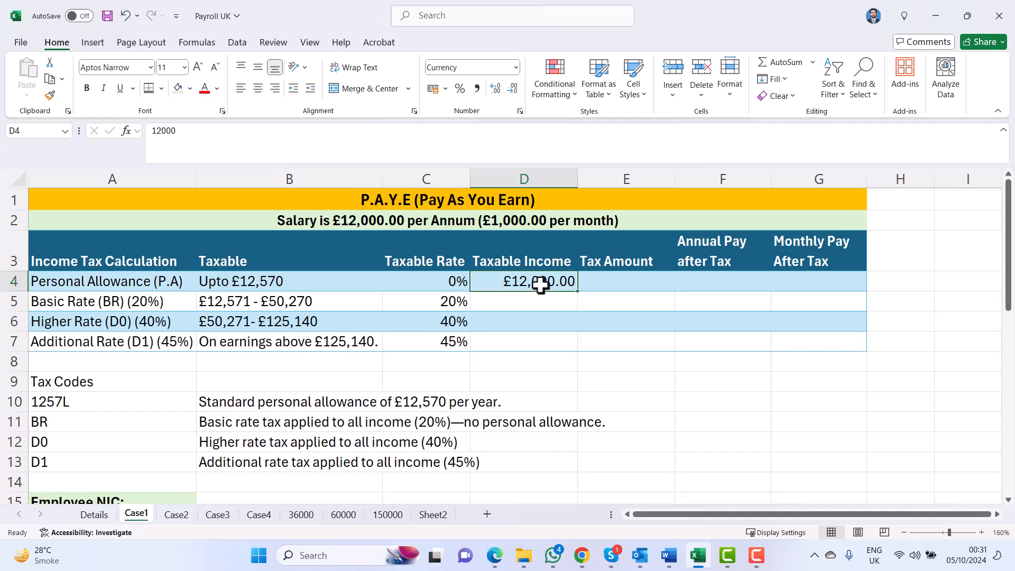
# Calculate the Personal Allowance tax amount in E4 as taxable income times taxable rate, with the formula =D4*C4
pyautogui.press('Right')
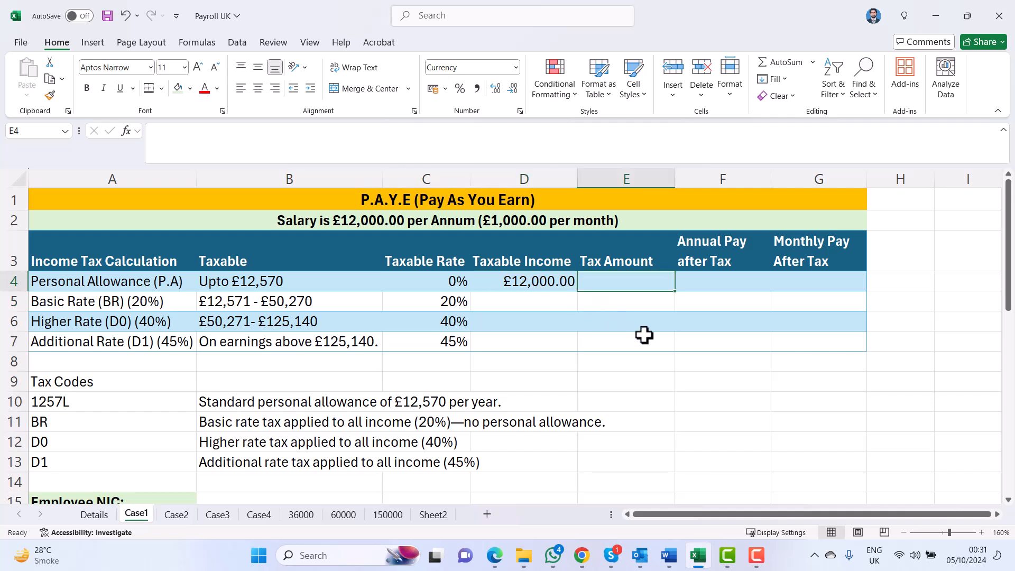
pyautogui.write('=')
pyautogui.press('Left')
pyautogui.write('*')
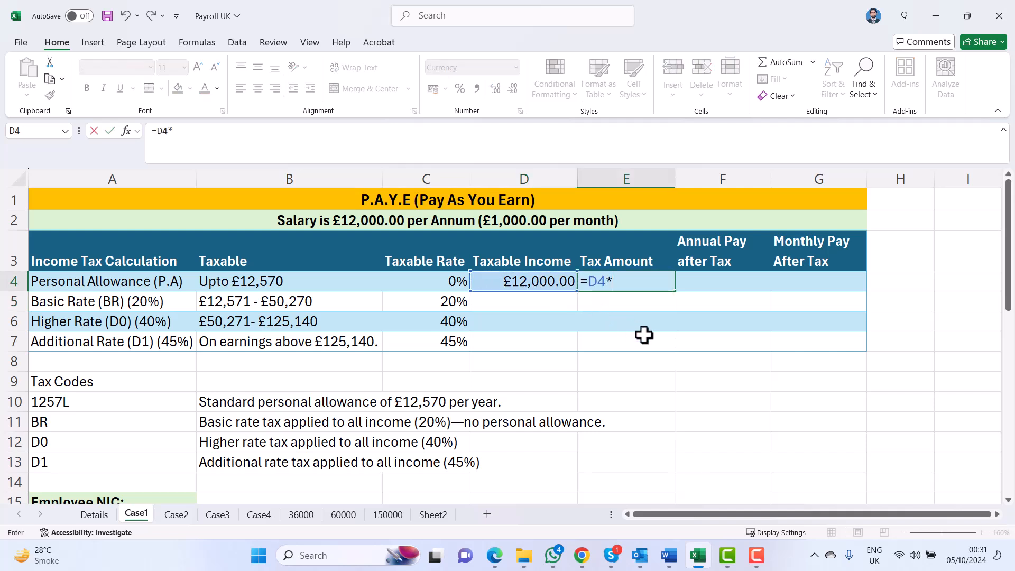
pyautogui.press('Left')
pyautogui.press('Left')
pyautogui.press('Return')
pyautogui.press('Up')
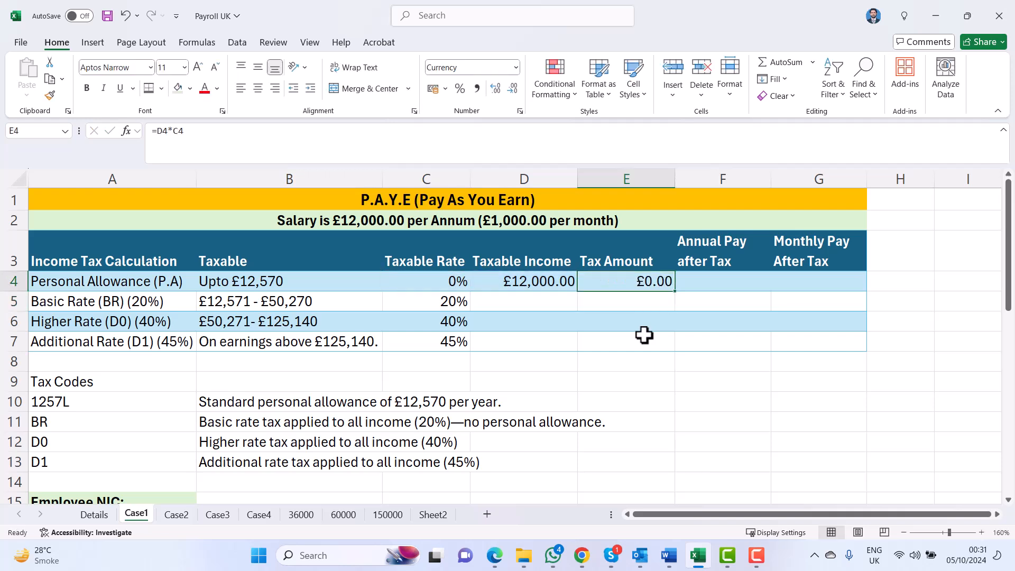
# Calculate the annual pay after tax in F4 by subtracting the tax amount from taxable income, with the formula =D4-E4
pyautogui.press('Right')
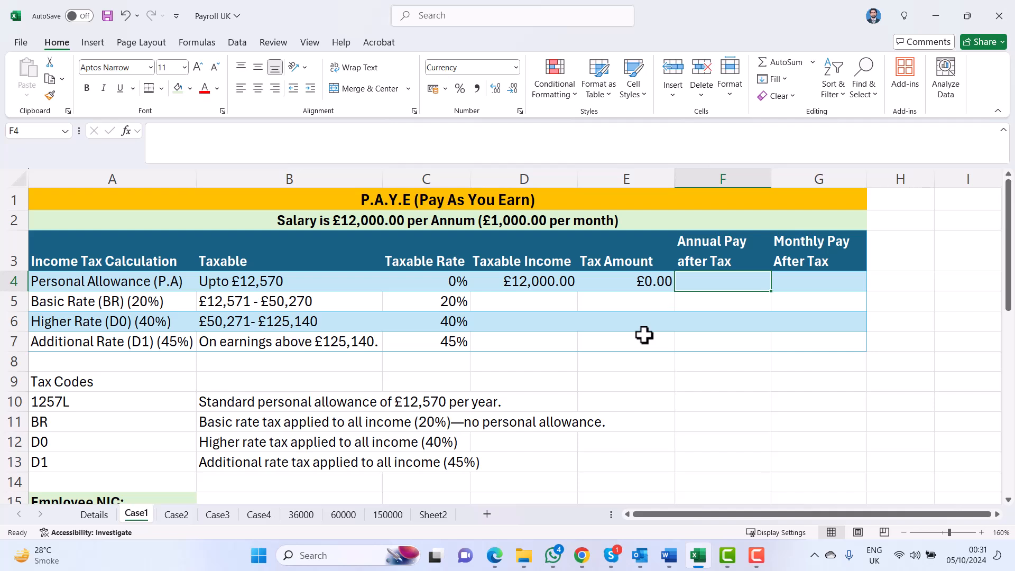
pyautogui.write('=')
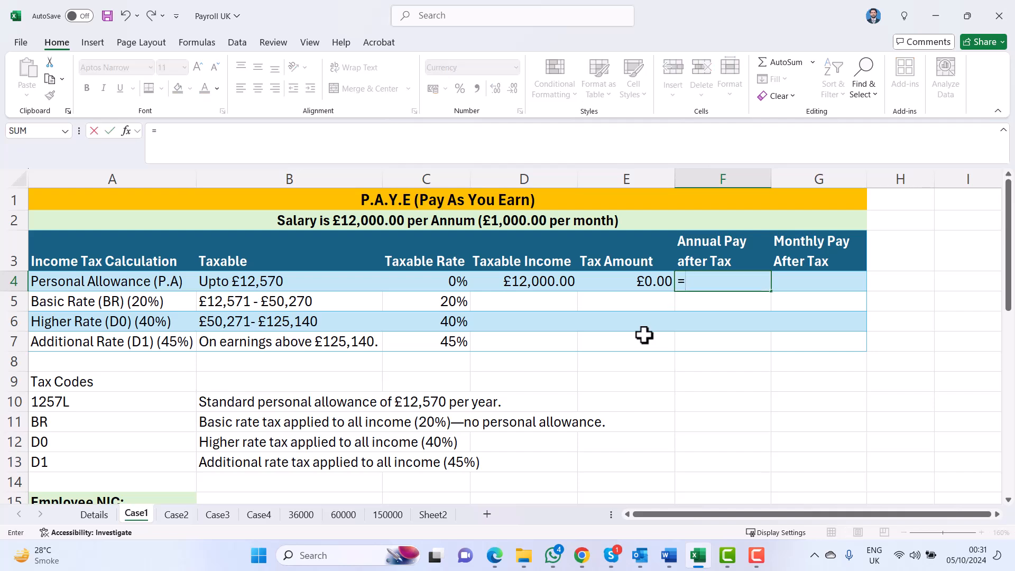
pyautogui.press('Left')
pyautogui.press('Left')
pyautogui.write('-')
pyautogui.press('Left')
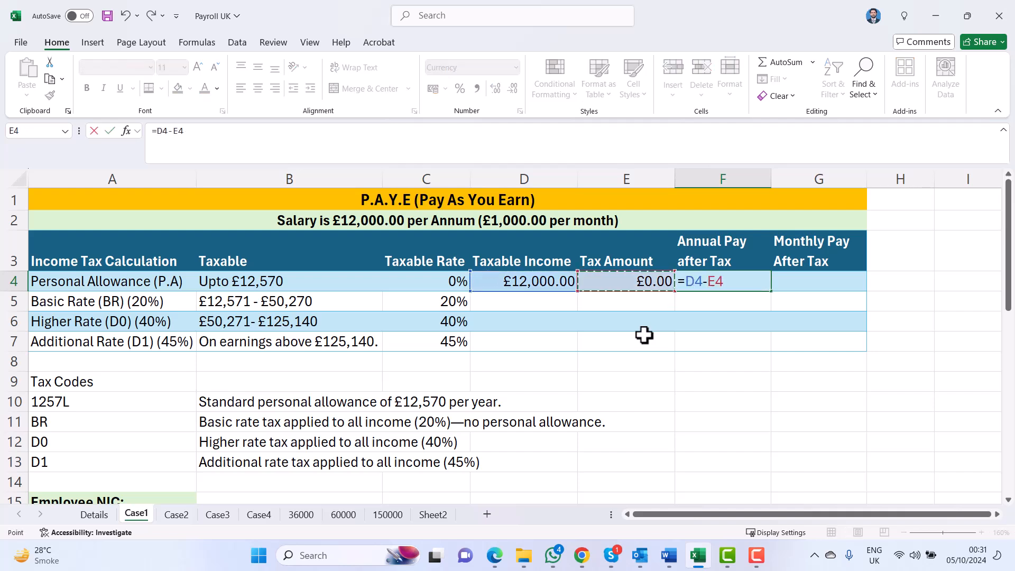
pyautogui.press('Return')
pyautogui.press('Up')
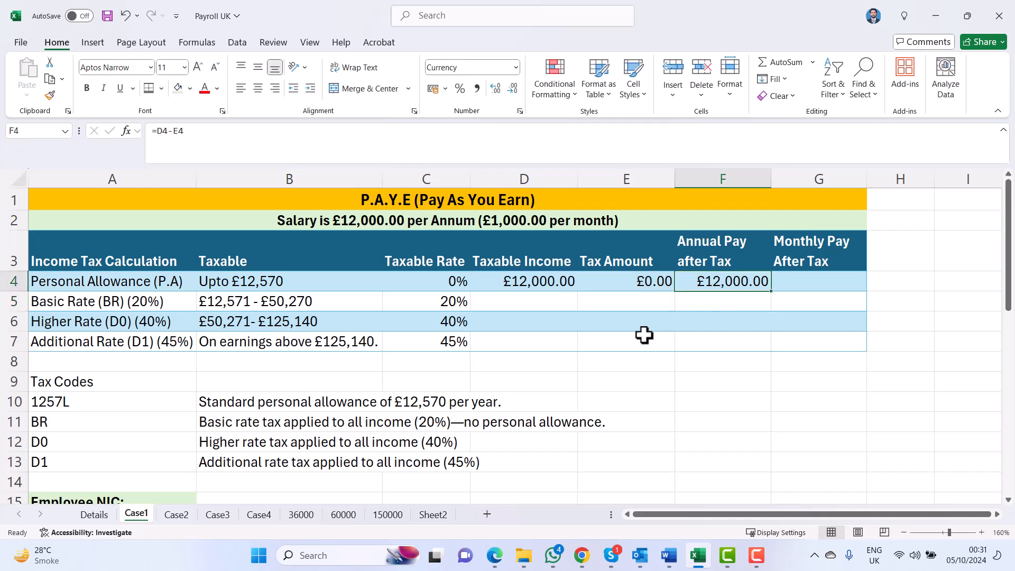
# Calculate the monthly pay after tax in G4 by dividing the annual pay by twelve, with the formula =F4/12
pyautogui.press('Right')
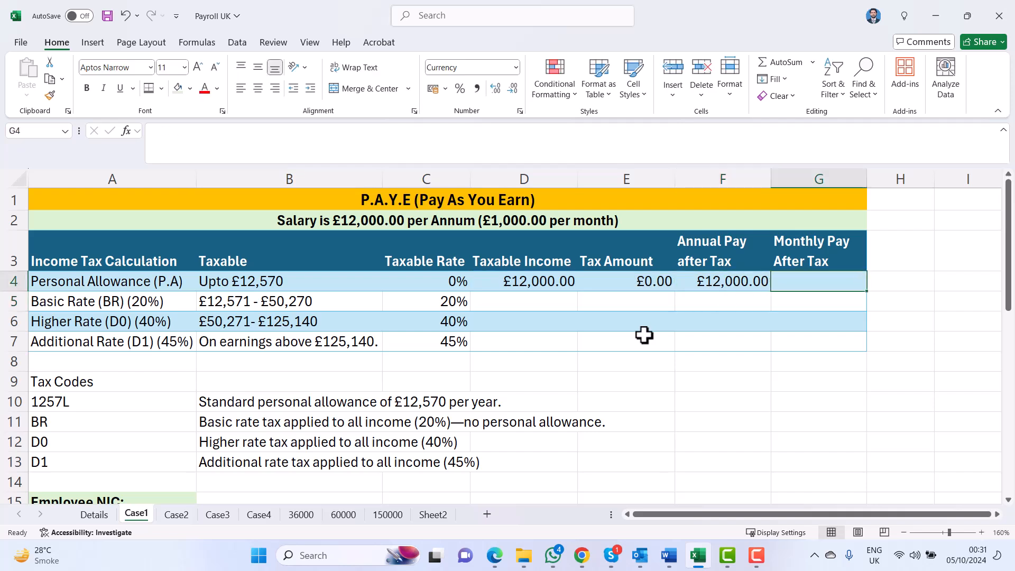
pyautogui.write('=')
pyautogui.press('Left')
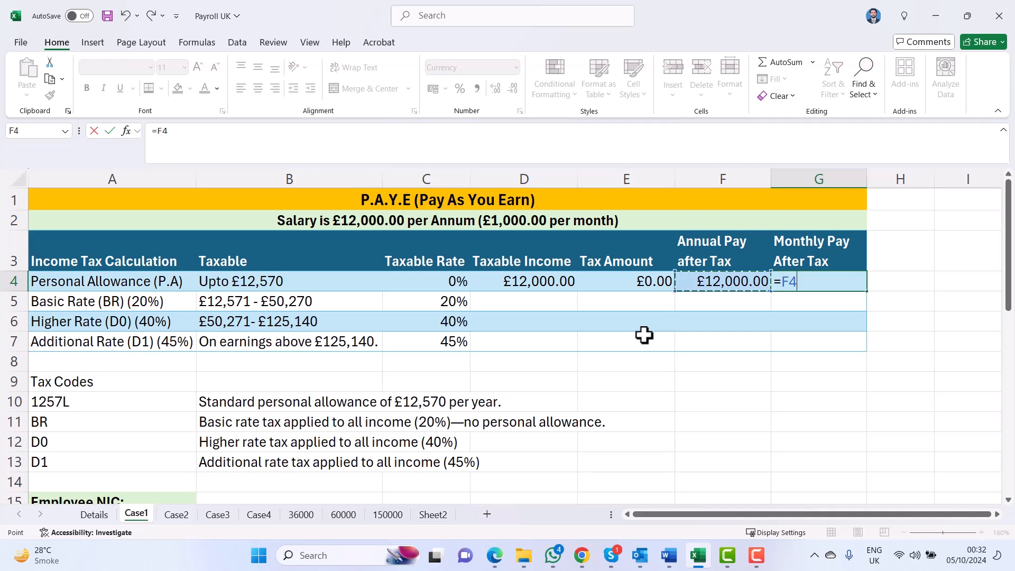
pyautogui.write('/12')
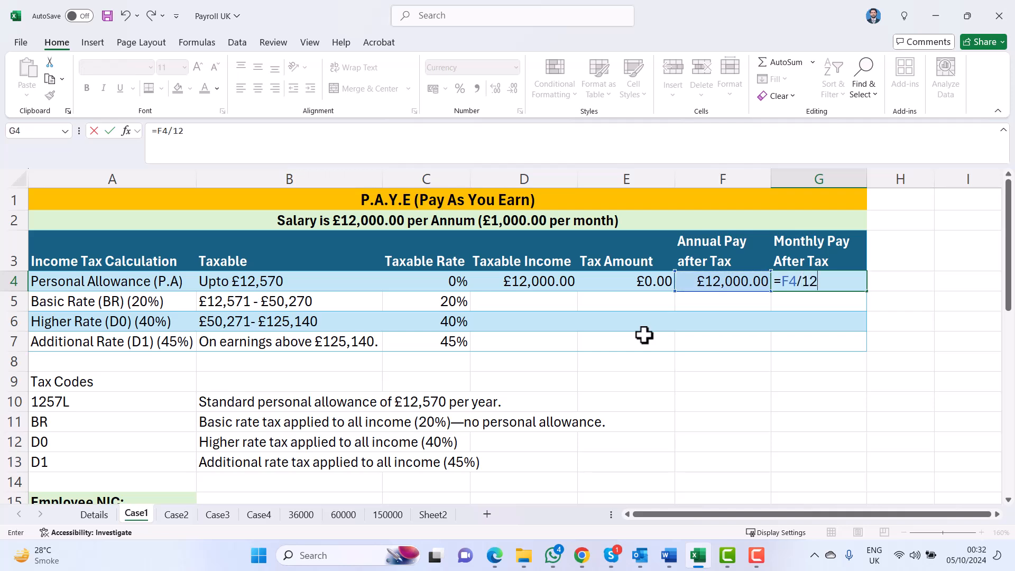
pyautogui.press('Return')
pyautogui.press('Up')
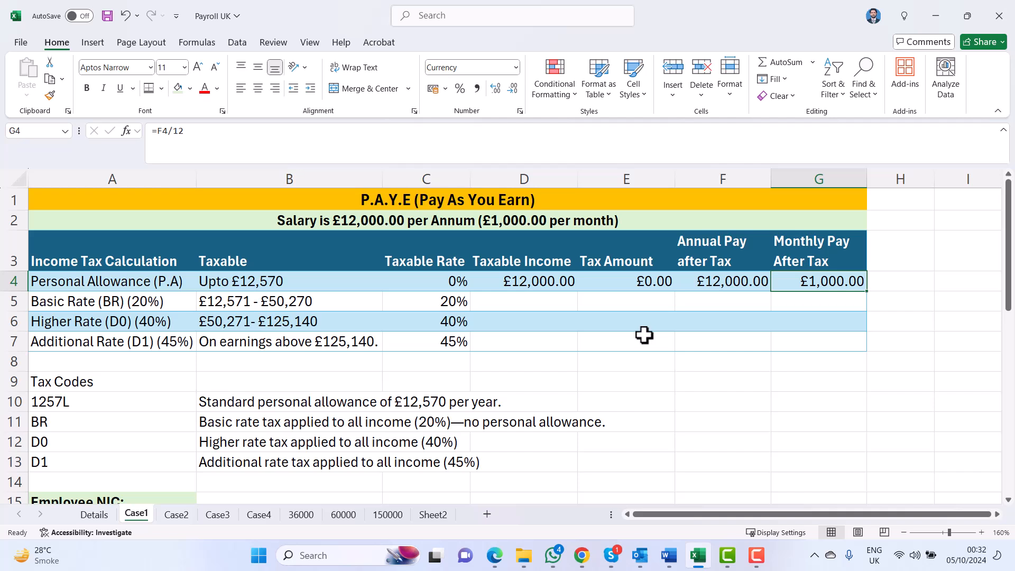
# On the Case2 sheet, enter 12570 as the taxable income for the Personal Allowance row in D4
pyautogui.click(179, 513)
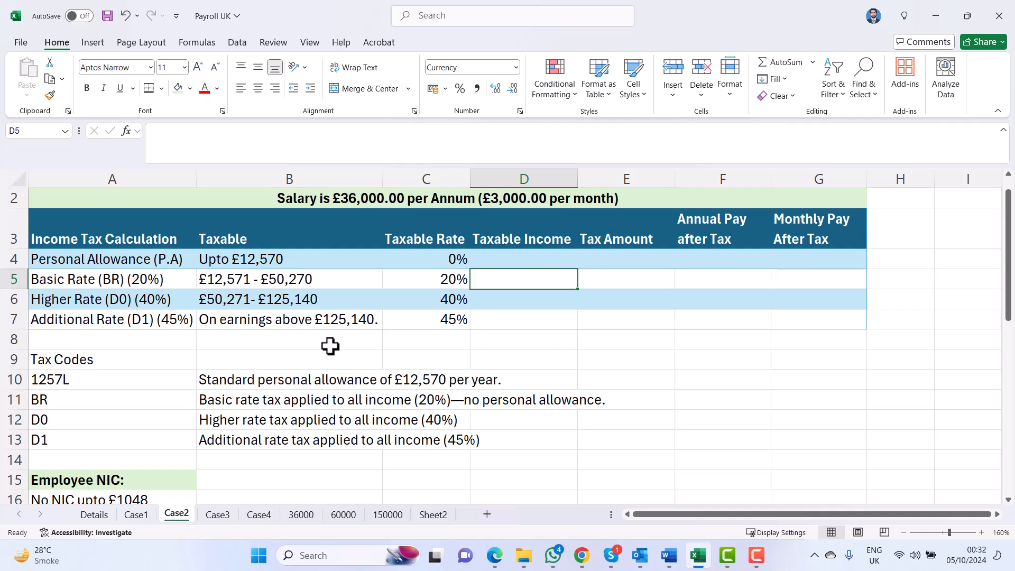
pyautogui.press('Up')
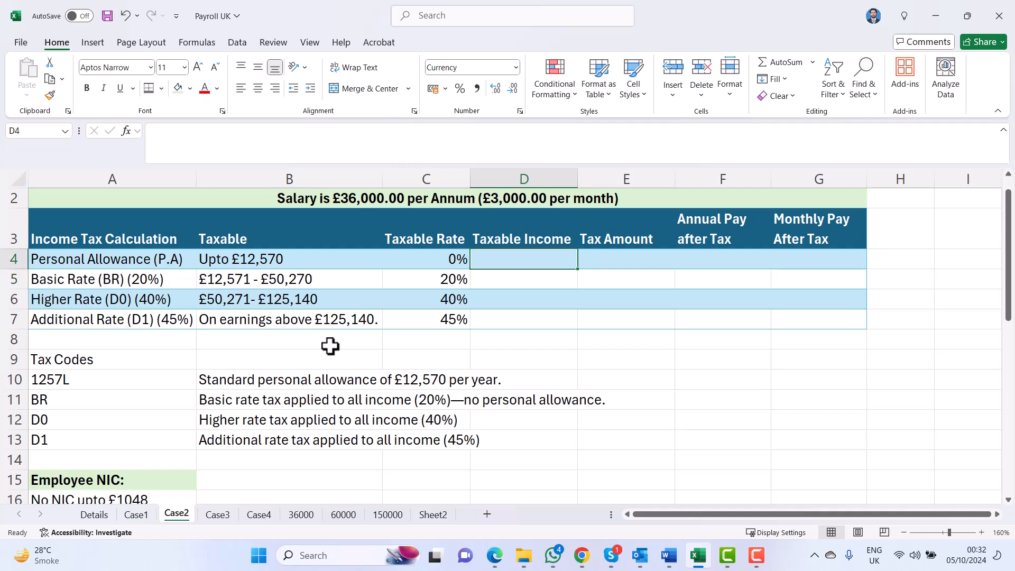
pyautogui.write('12570')
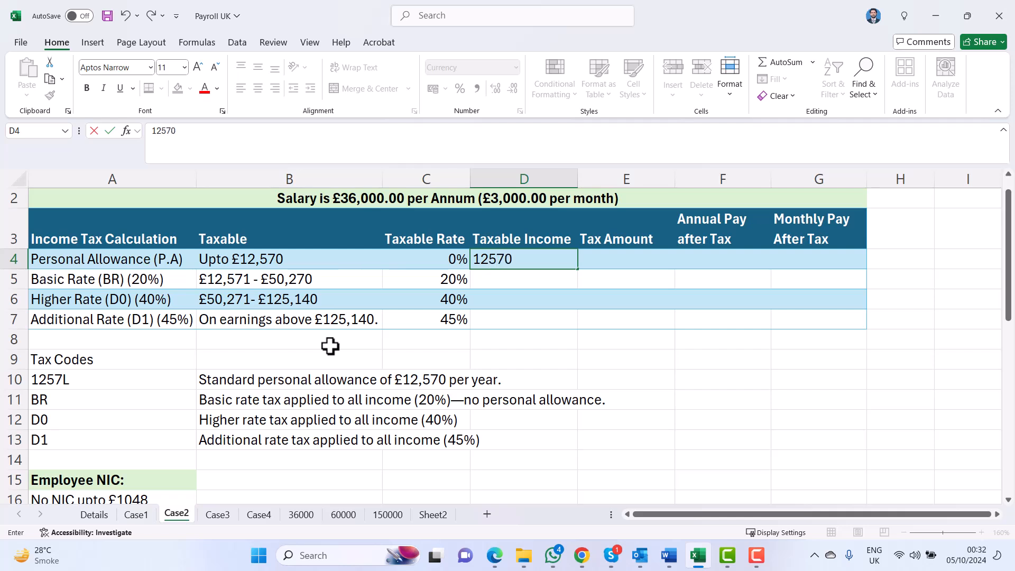
pyautogui.press('Return')
pyautogui.press('Up')
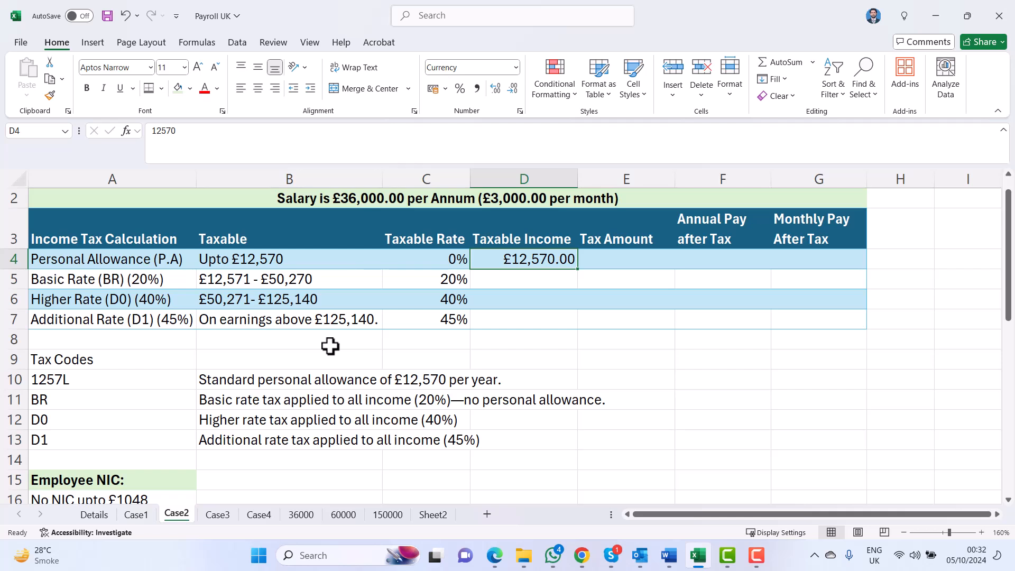
# Calculate the Basic Rate taxable income in D5 by subtracting the personal allowance from the 36000 salary, with the formula =36000-D4
pyautogui.press('Down')
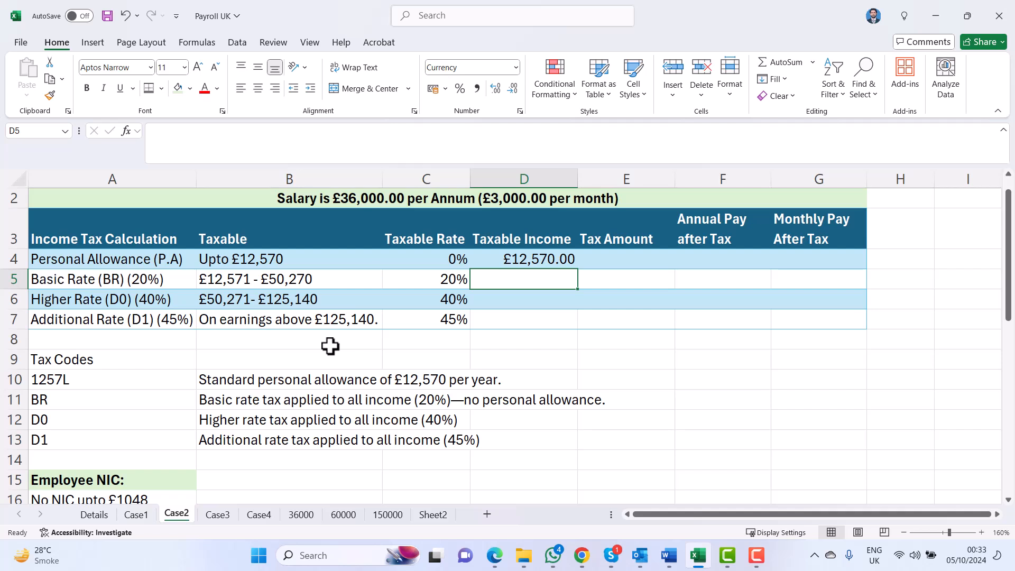
pyautogui.press('Left')
pyautogui.press('Left')
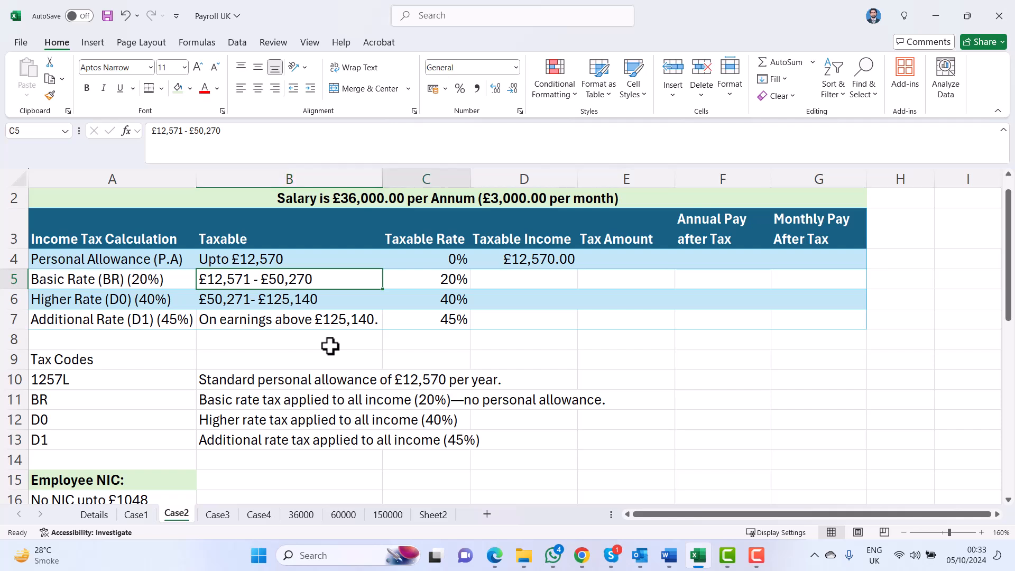
pyautogui.press('Right')
pyautogui.press('Right')
pyautogui.write('=')
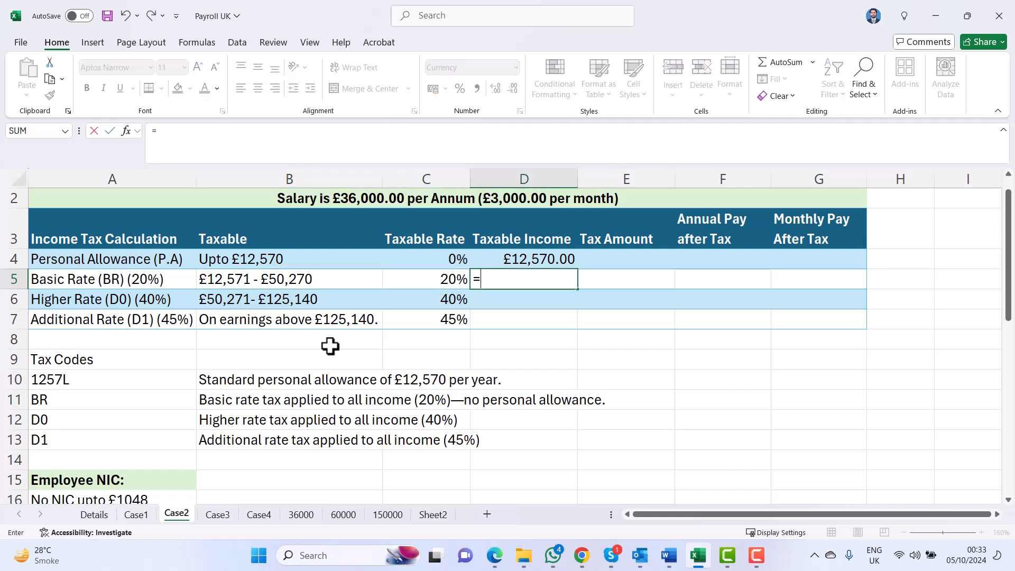
pyautogui.write('36000-')
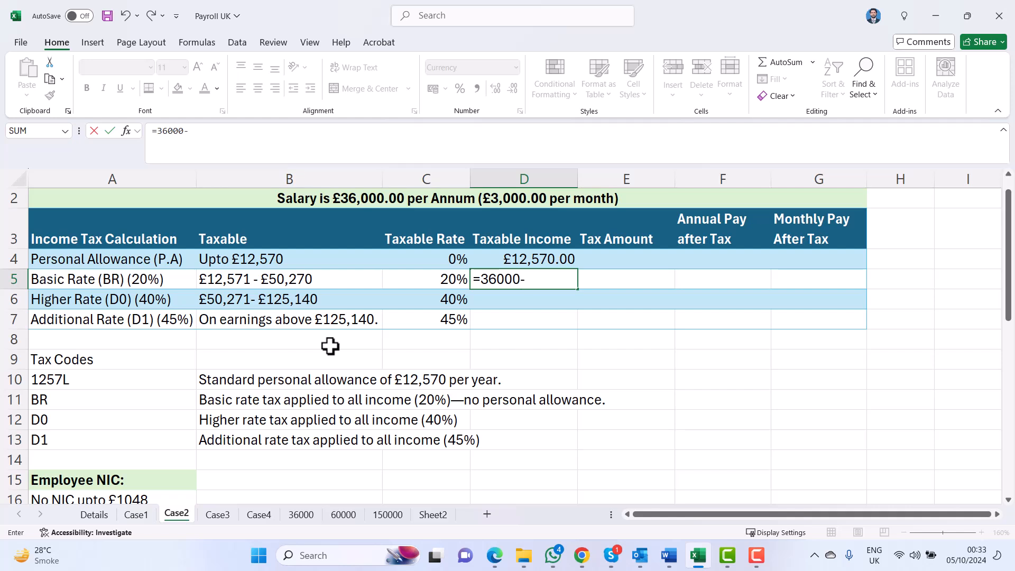
pyautogui.press('Up')
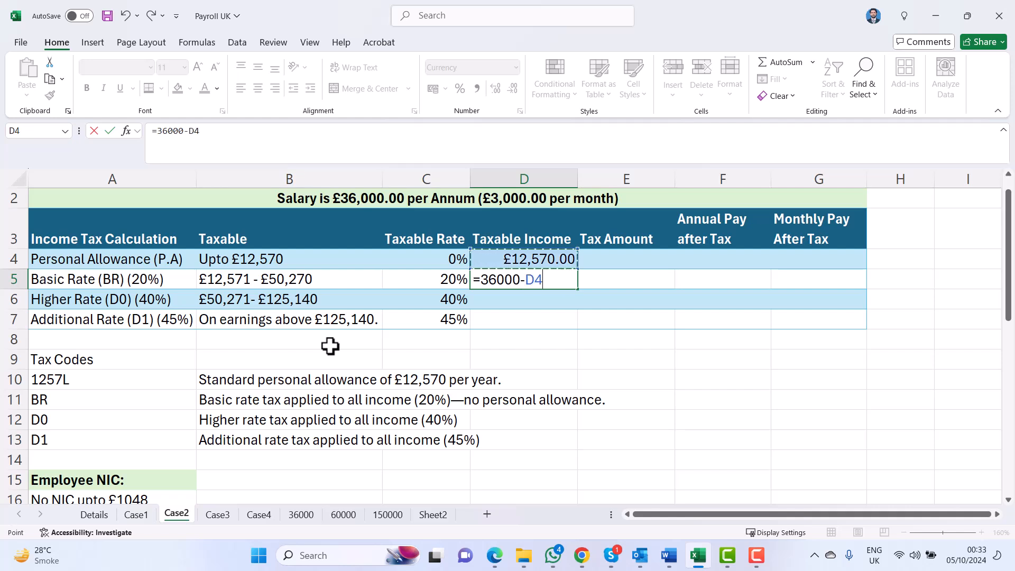
pyautogui.press('Return')
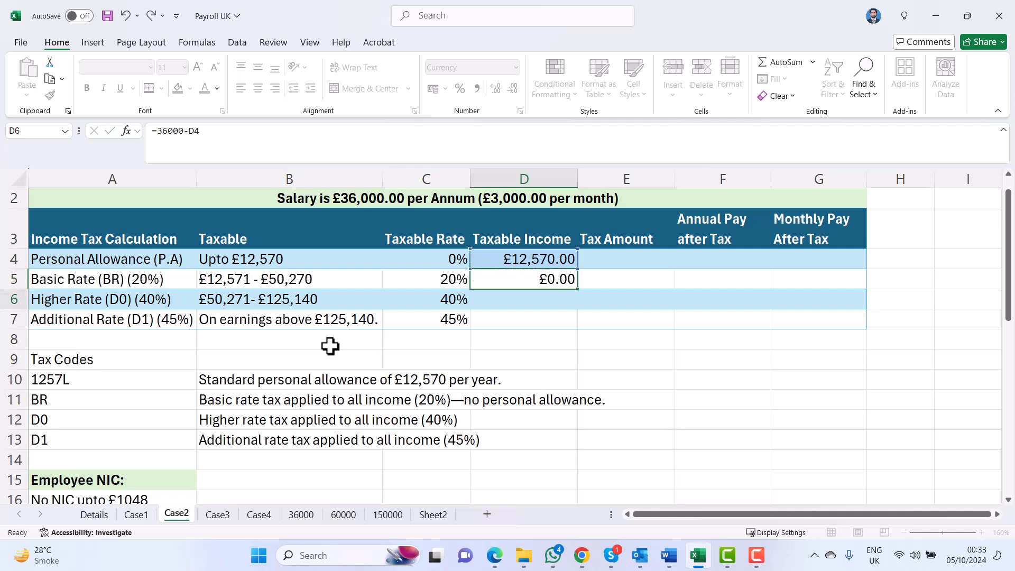
pyautogui.press('Up')
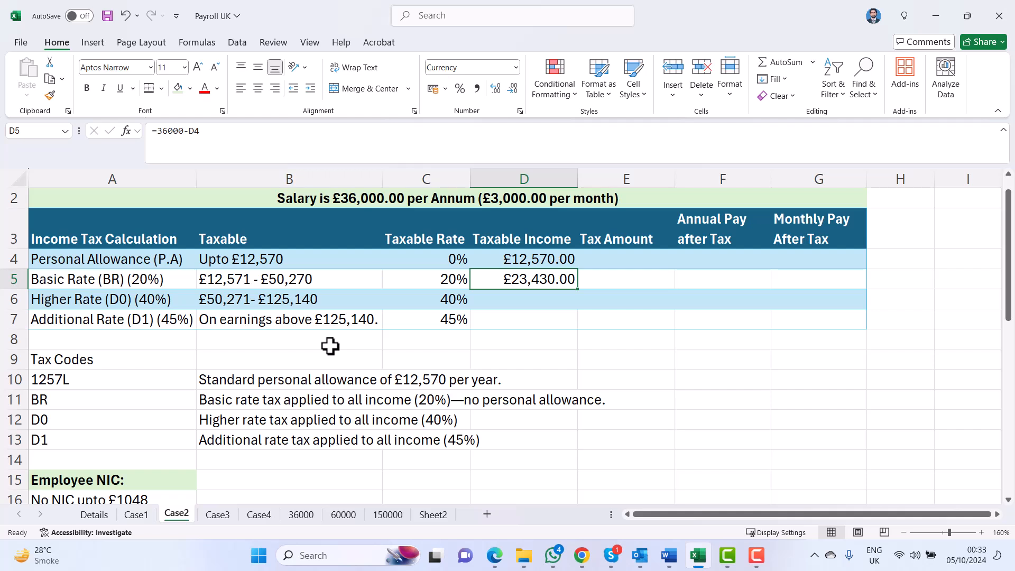
# Calculate the Personal Allowance tax amount in E4 on the £36,000 salary sheet with the formula =D4*C4
pyautogui.press('Up')
pyautogui.press('Right')
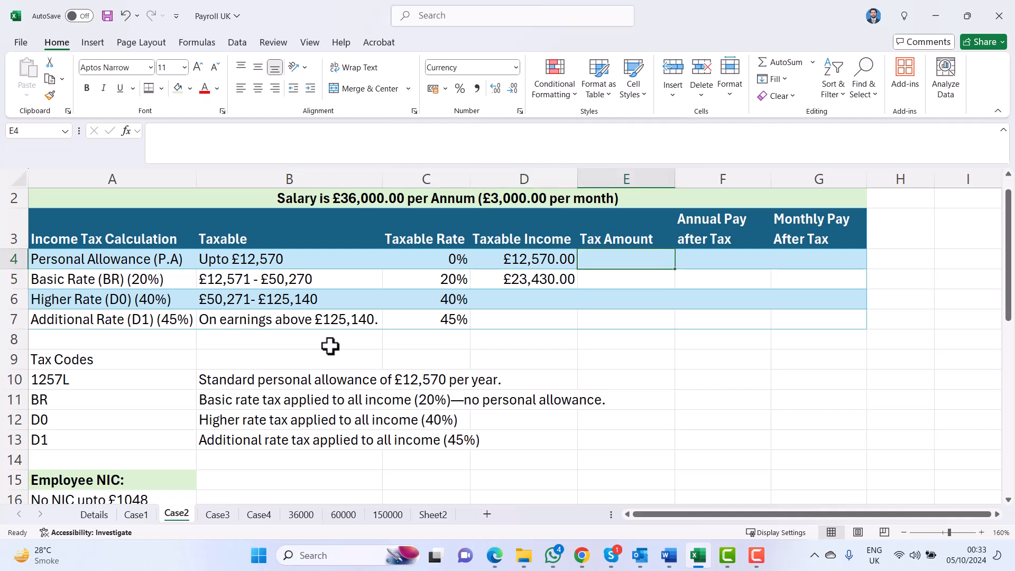
pyautogui.write('=')
pyautogui.press('Left')
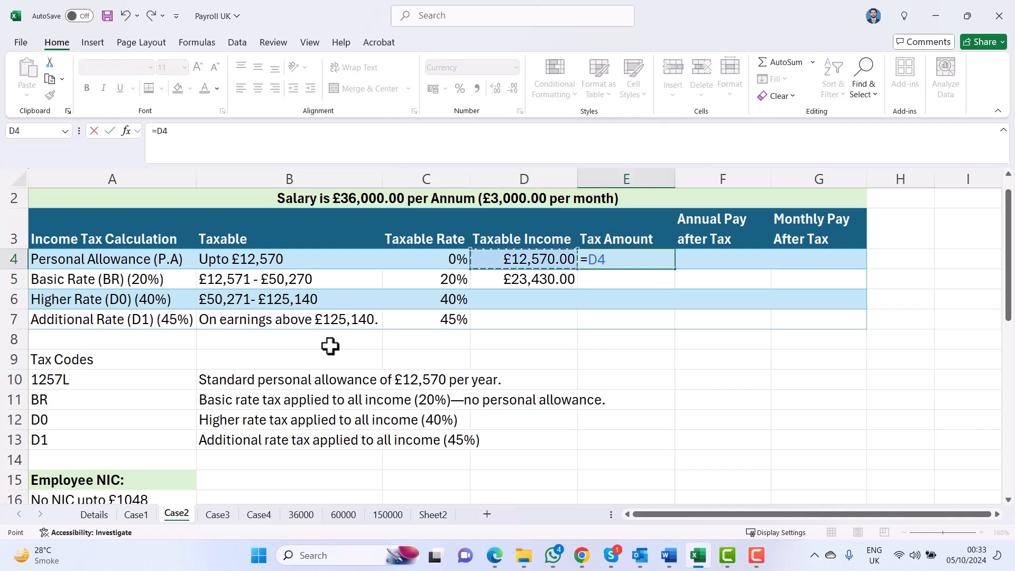
pyautogui.write('*')
pyautogui.press('Left')
pyautogui.press('Left')
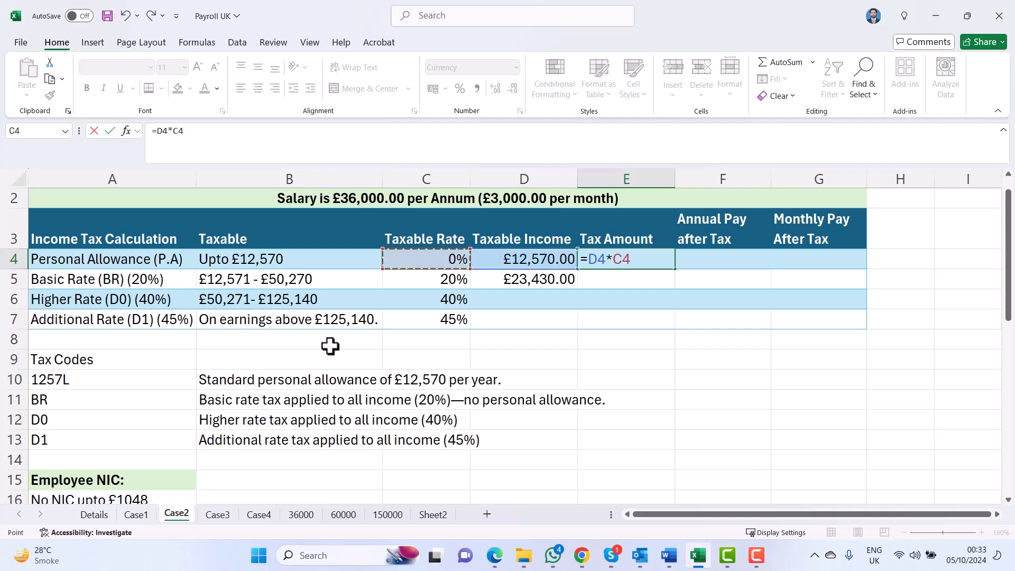
pyautogui.press('Return')
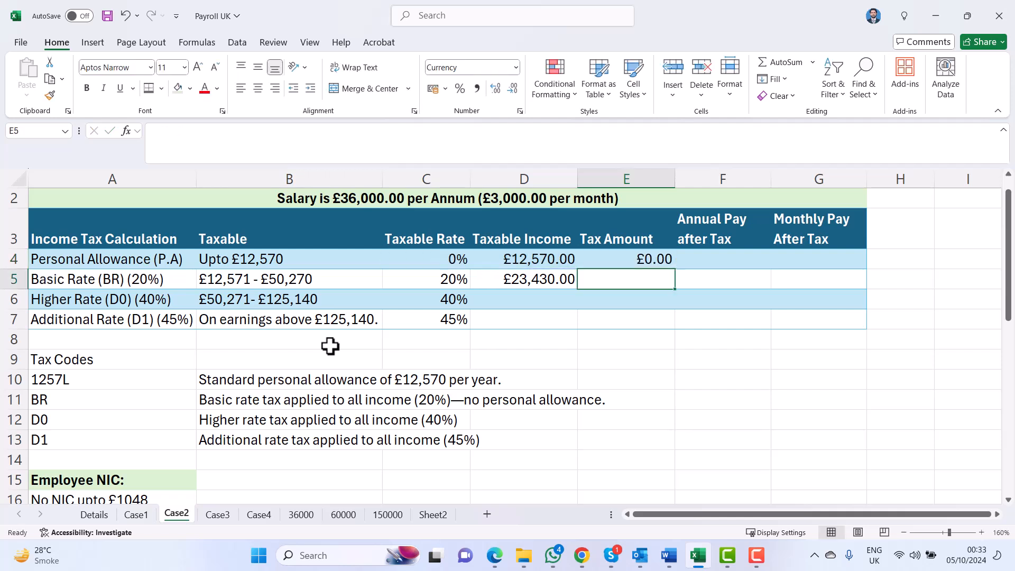
# Calculate the Basic Rate tax amount in E5 by multiplying its taxable income in D5 by the taxable rate in C5
pyautogui.write('=')
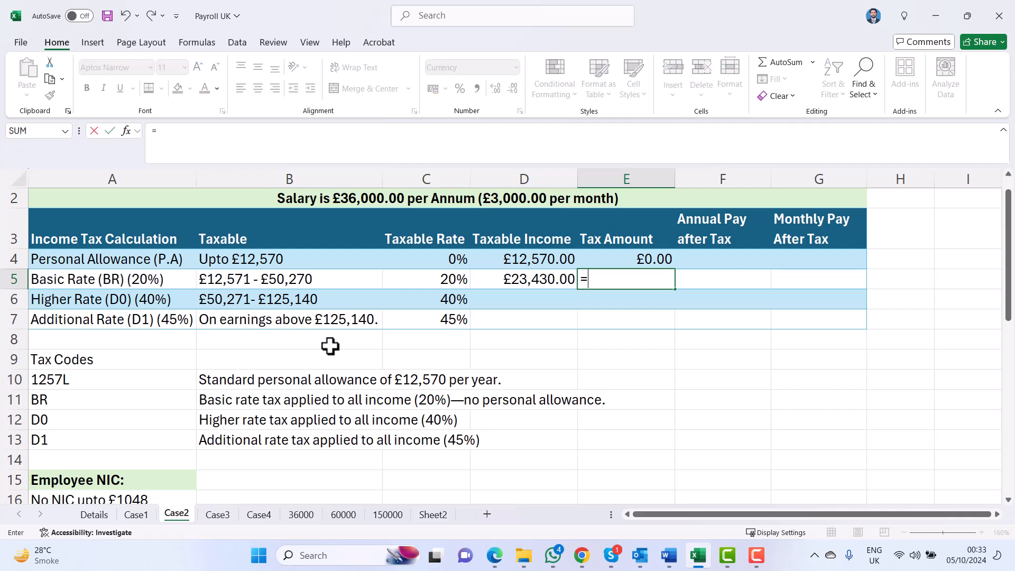
pyautogui.press('Left')
pyautogui.write('*')
pyautogui.press('Left')
pyautogui.press('Left')
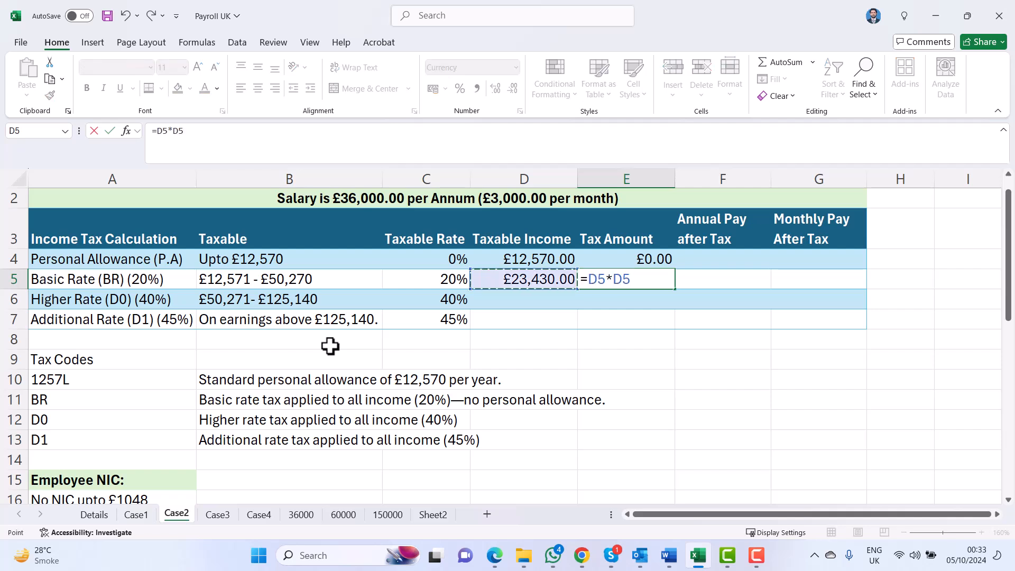
pyautogui.press('Return')
# Total the tax amounts in E8 with the formula =SUM(E4:E7)
pyautogui.press('Down')
pyautogui.press('Down')
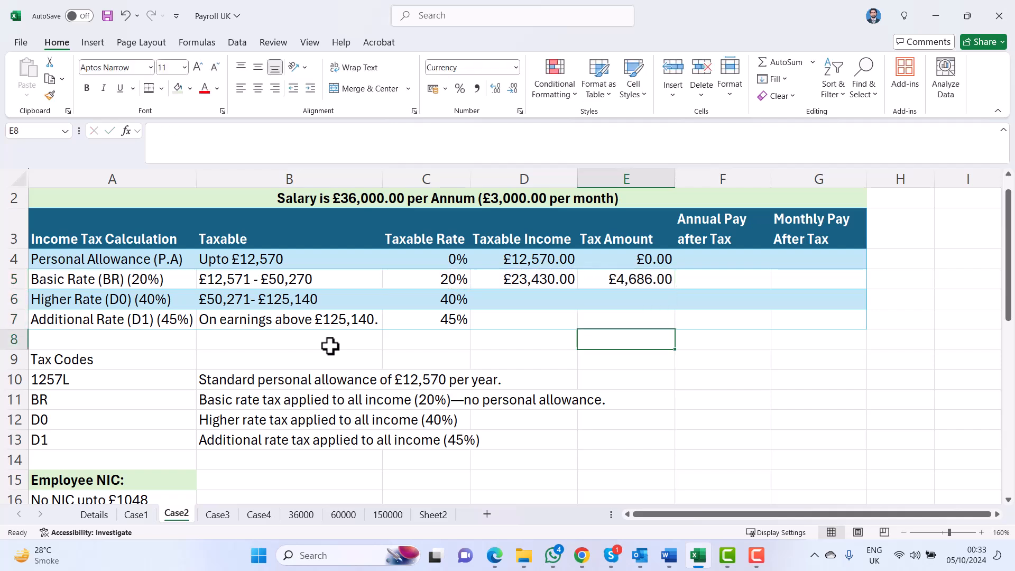
pyautogui.hotkey('alt', '=')
pyautogui.press('Return')
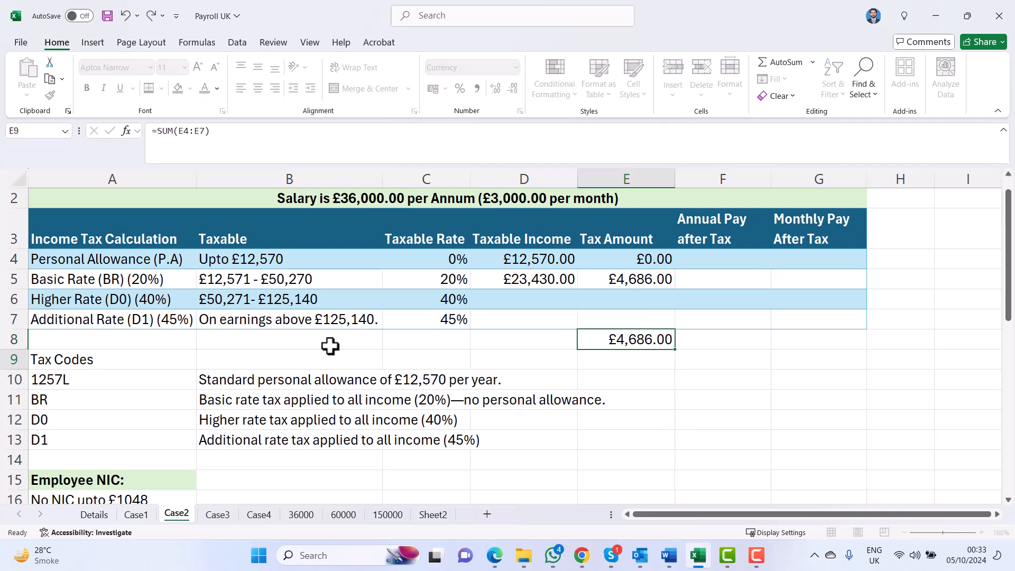
pyautogui.press('Up')
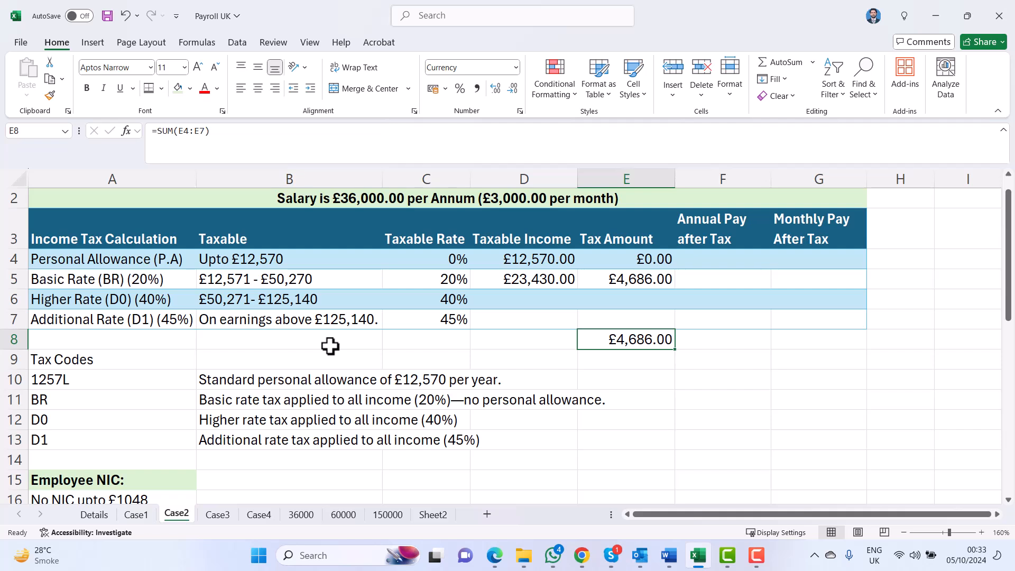
# Calculate the annual pay after tax in F8 by subtracting the total tax from the salary, with the formula =36000-E8
pyautogui.press('Right')
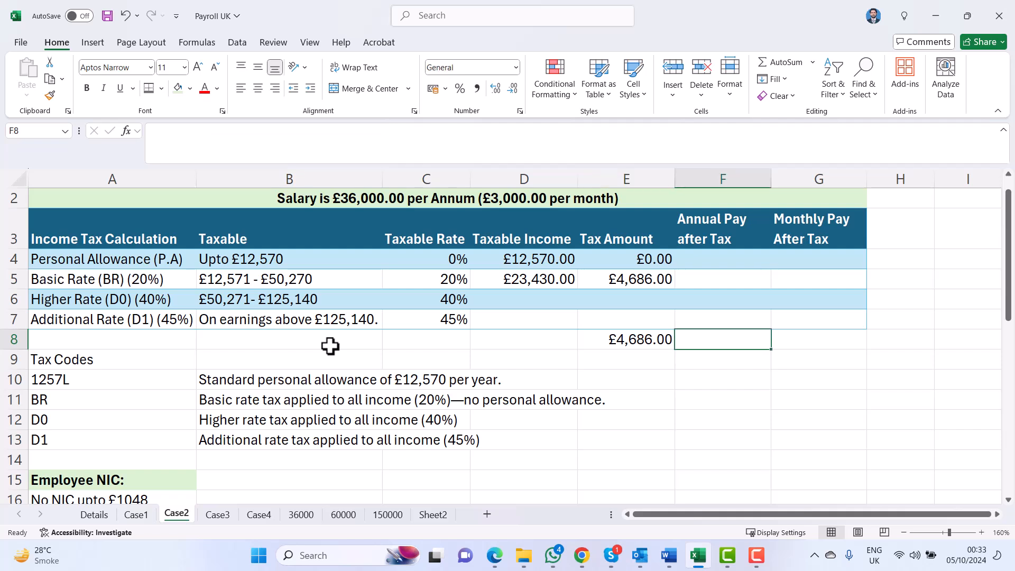
pyautogui.write('=')
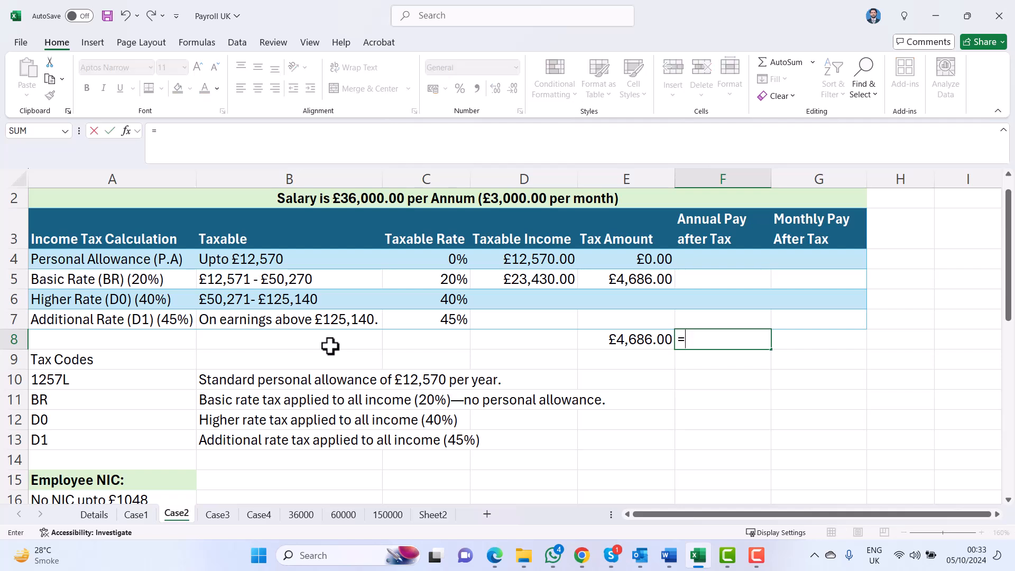
pyautogui.write('36000-')
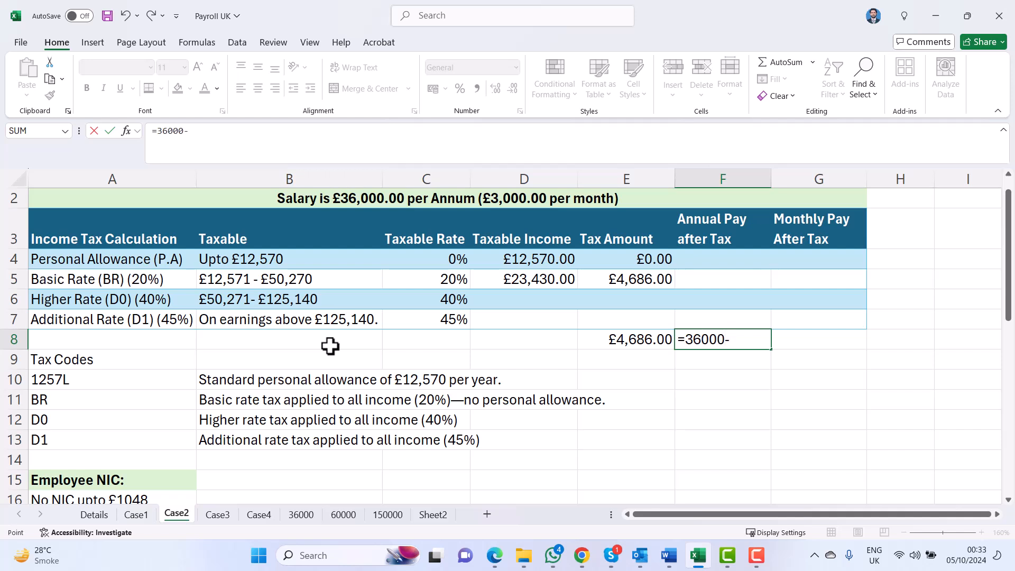
pyautogui.press('Left')
pyautogui.press('Return')
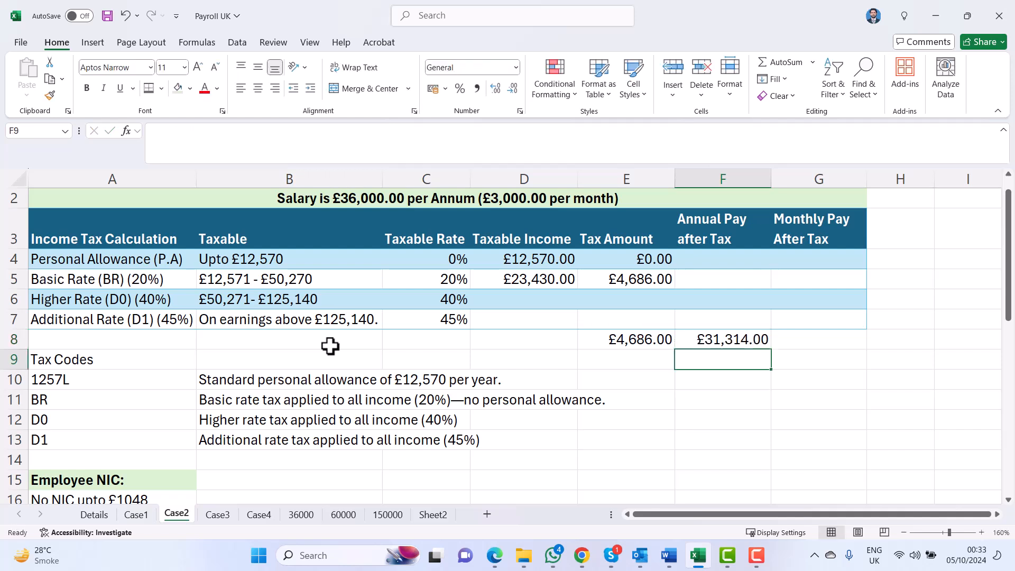
pyautogui.press('Up')
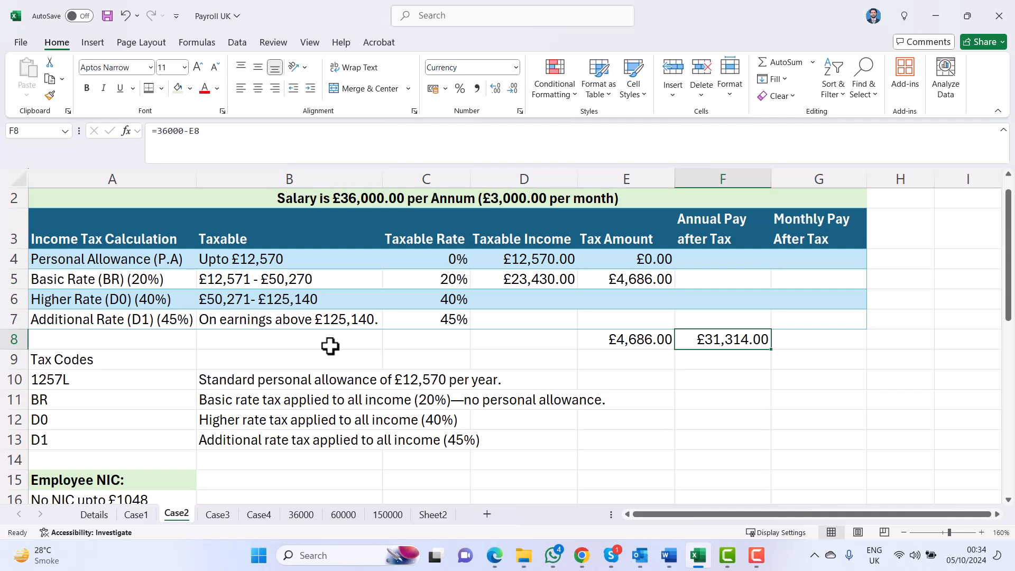
# Calculate the monthly pay after tax in G8 by dividing the annual pay by twelve, with the formula =F8/12
pyautogui.press('Right')
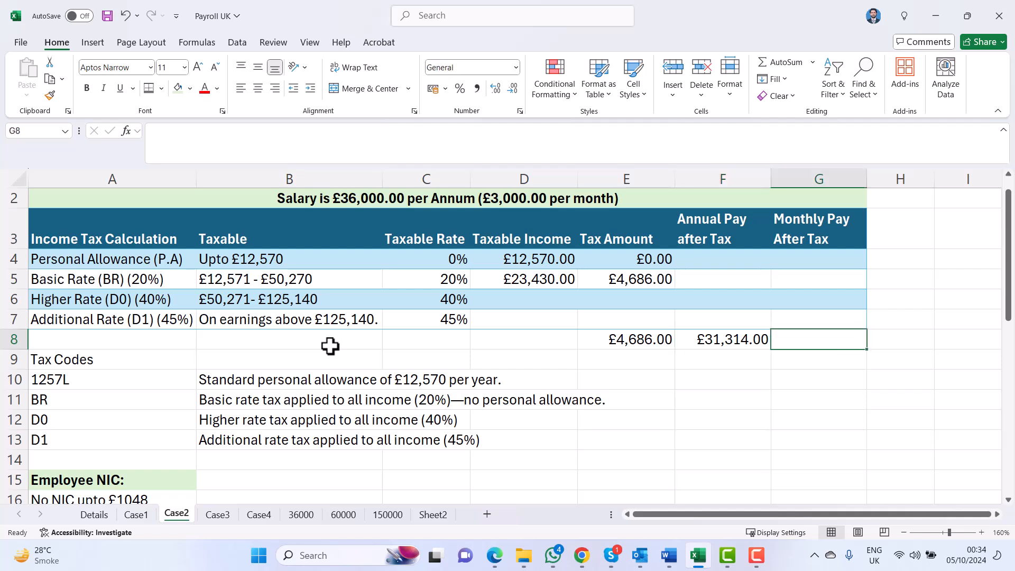
pyautogui.write('=')
pyautogui.press('Left')
pyautogui.write('/12')
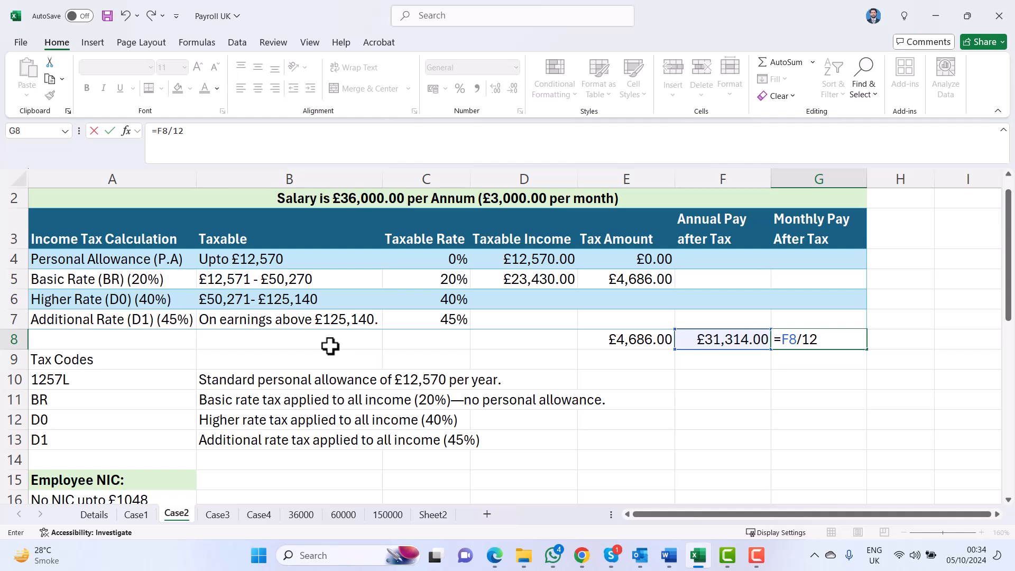
pyautogui.press('Return')
pyautogui.press('Up')
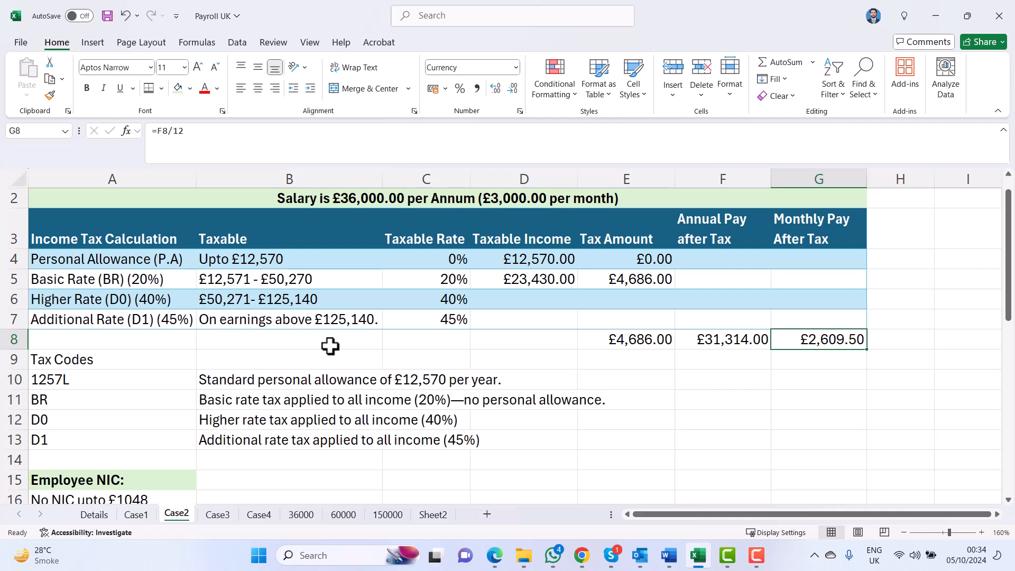
# Calculate the monthly tax amount in E9, below the total tax, with the formula =E8/12
pyautogui.press('Left')
pyautogui.press('Left')
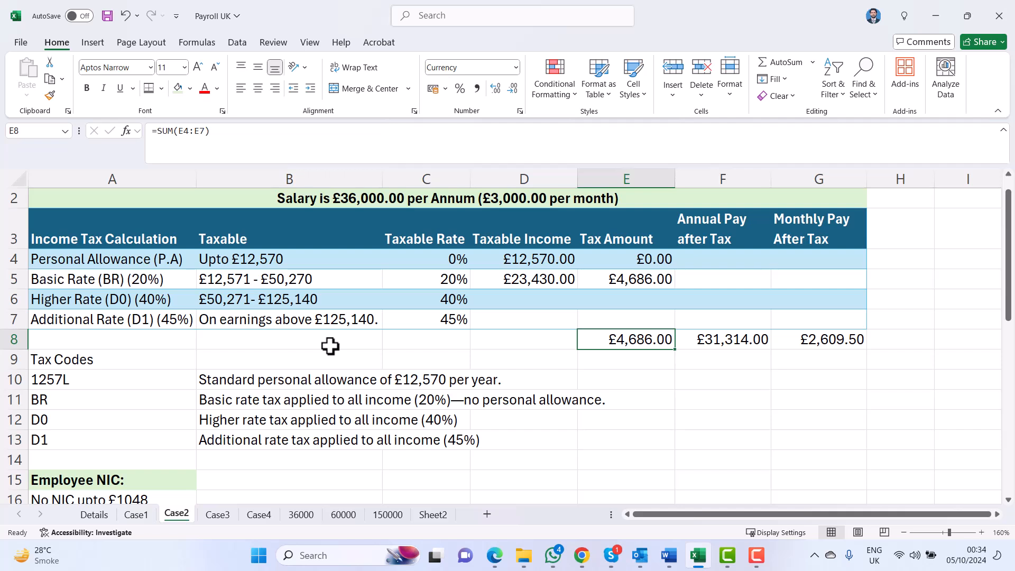
pyautogui.press('Down')
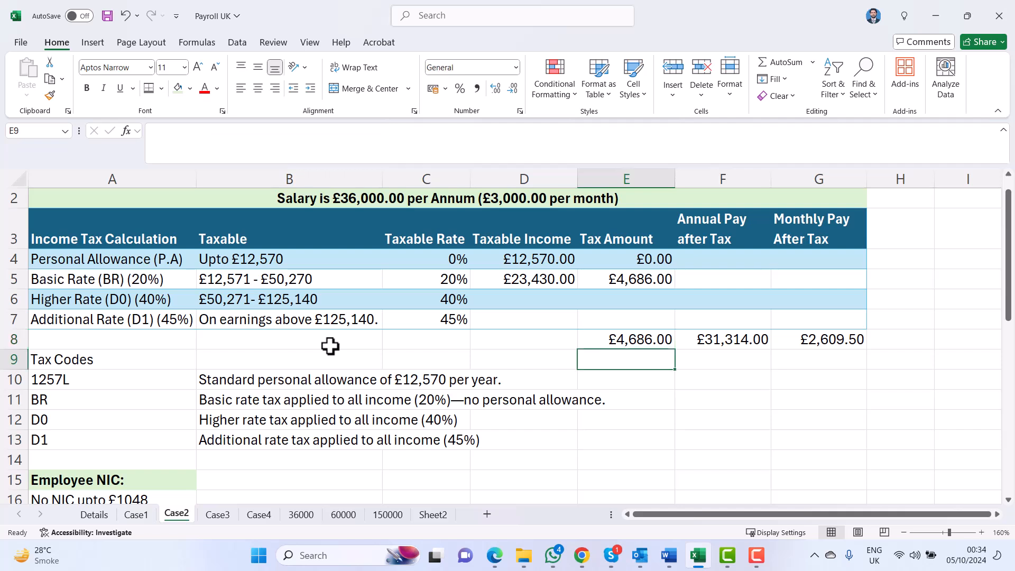
pyautogui.write('=')
pyautogui.press('Up')
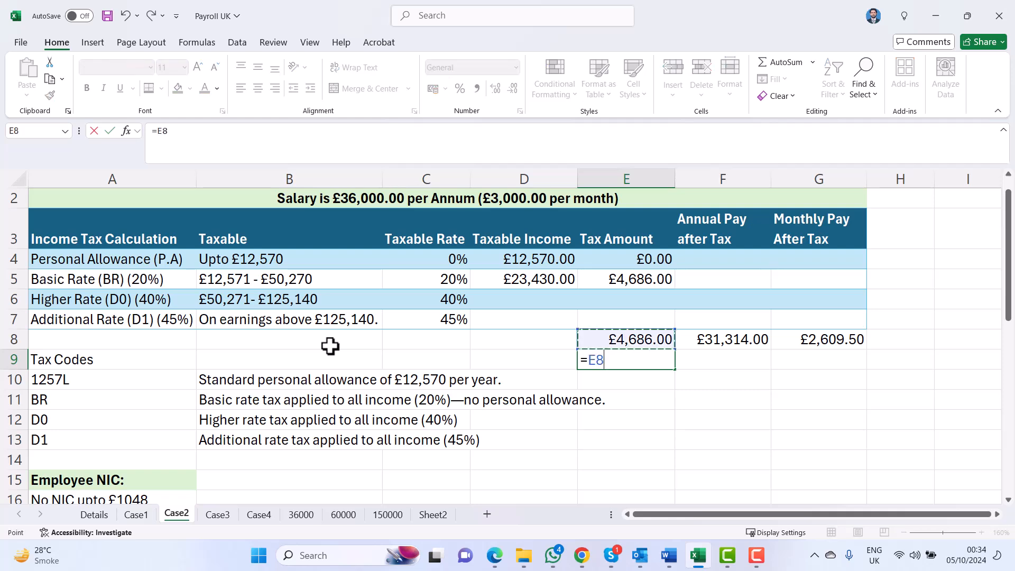
pyautogui.write('/12')
pyautogui.press('Return')
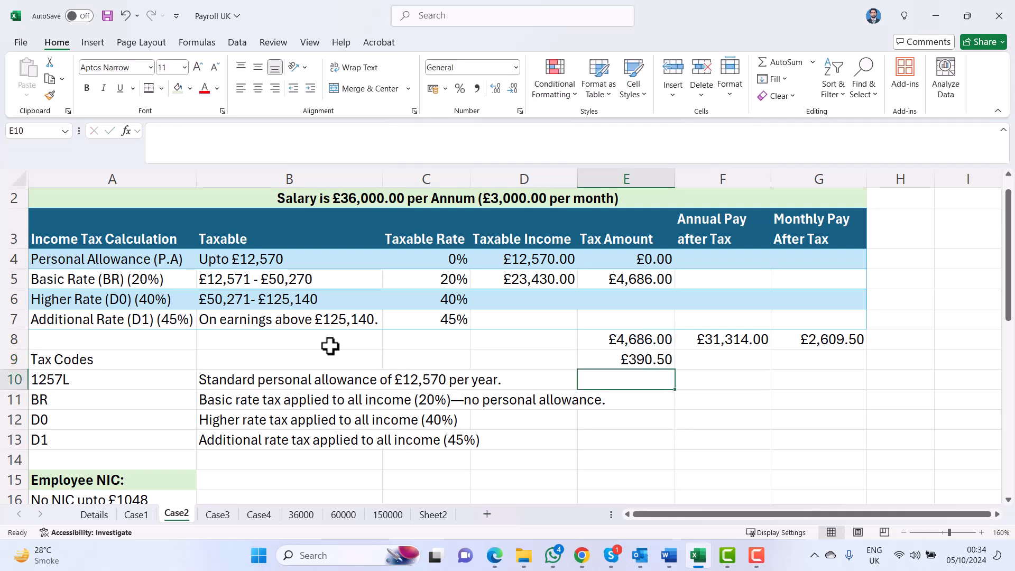
pyautogui.press('Up')
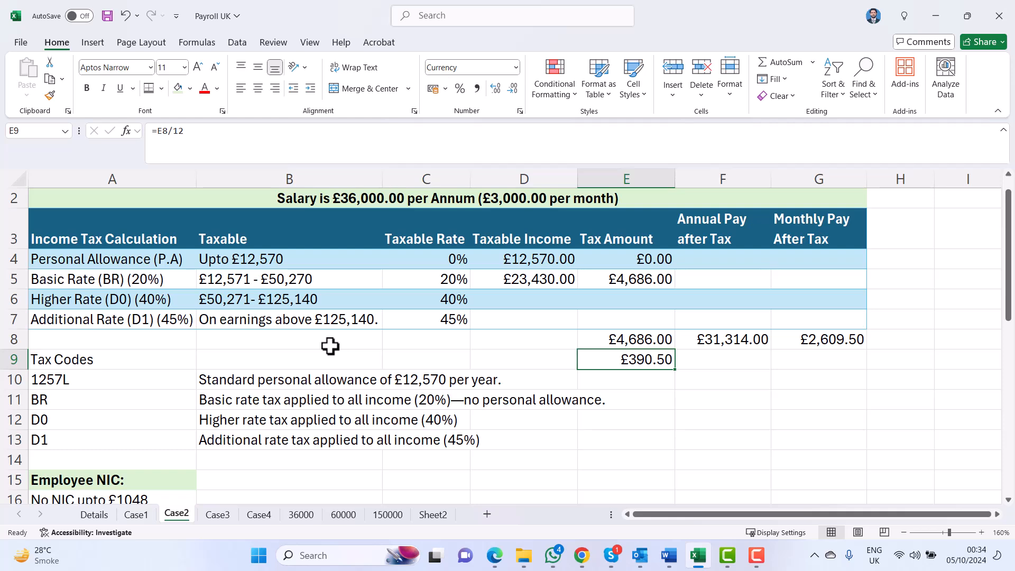
# On the Case3 sheet, enter 12570 as the taxable income for the Personal Allowance row in D4
pyautogui.click(222, 515)
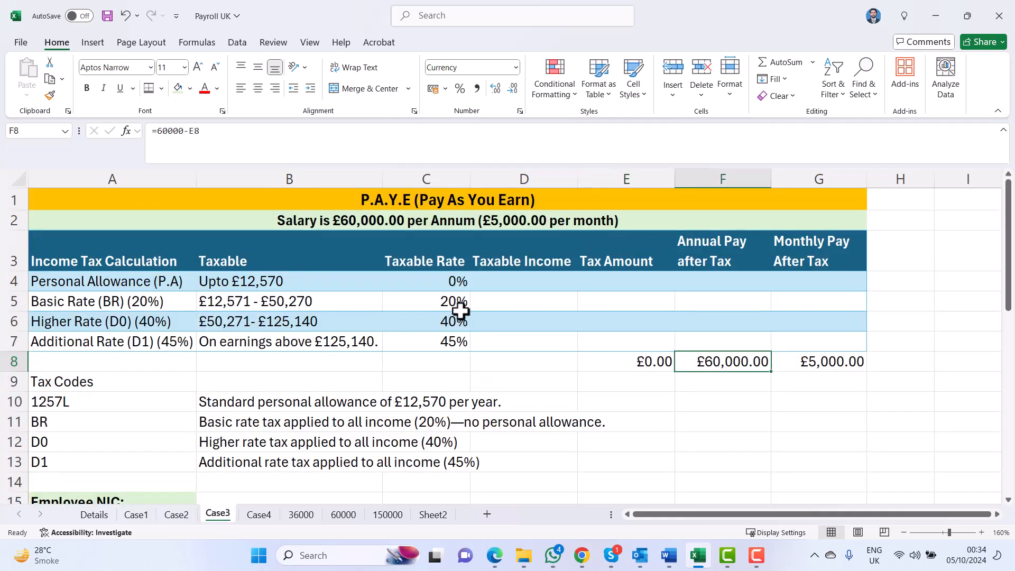
pyautogui.click(532, 281)
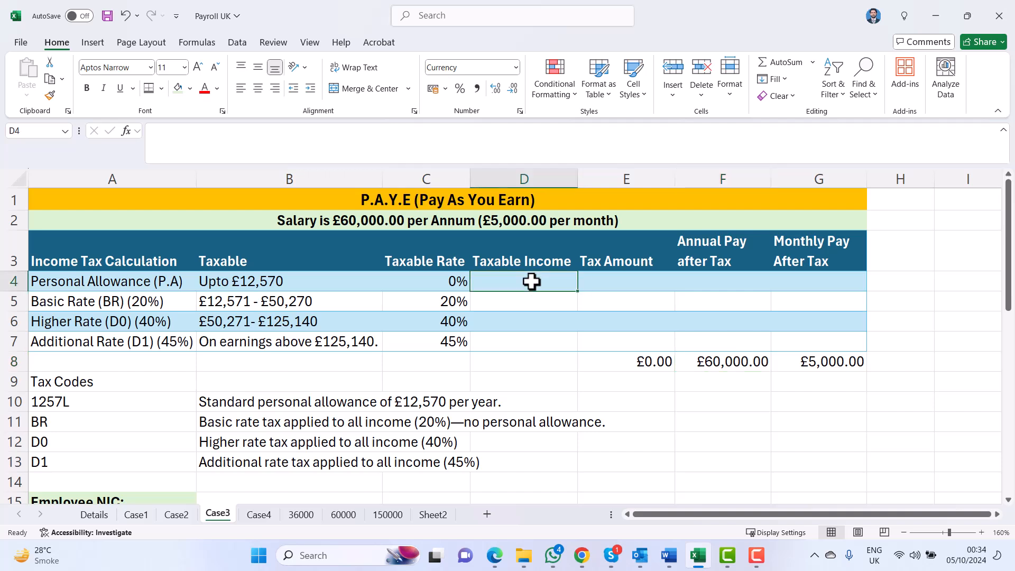
pyautogui.write('12570')
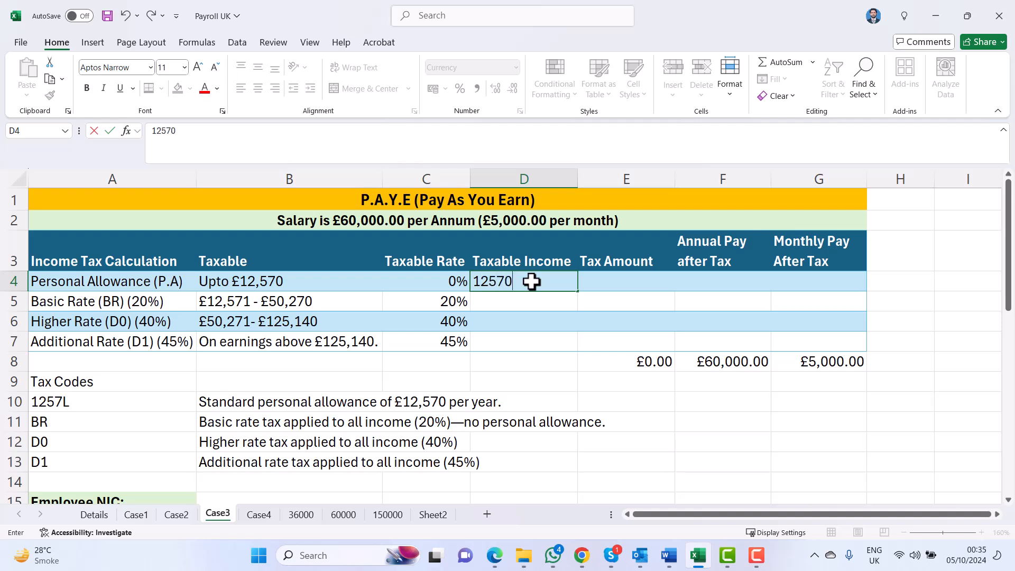
pyautogui.press('Return')
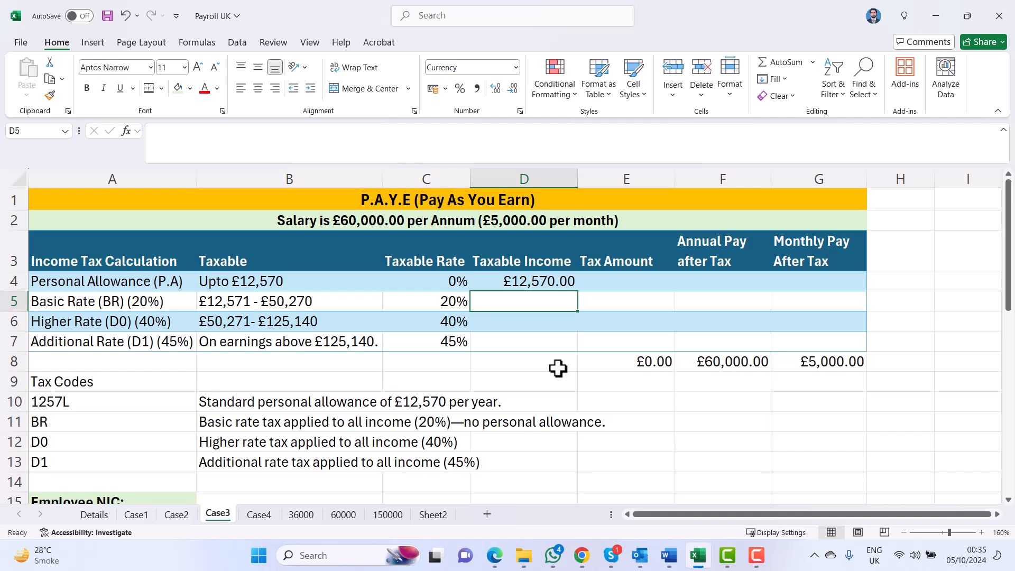
pyautogui.press('Left')
pyautogui.press('Left')
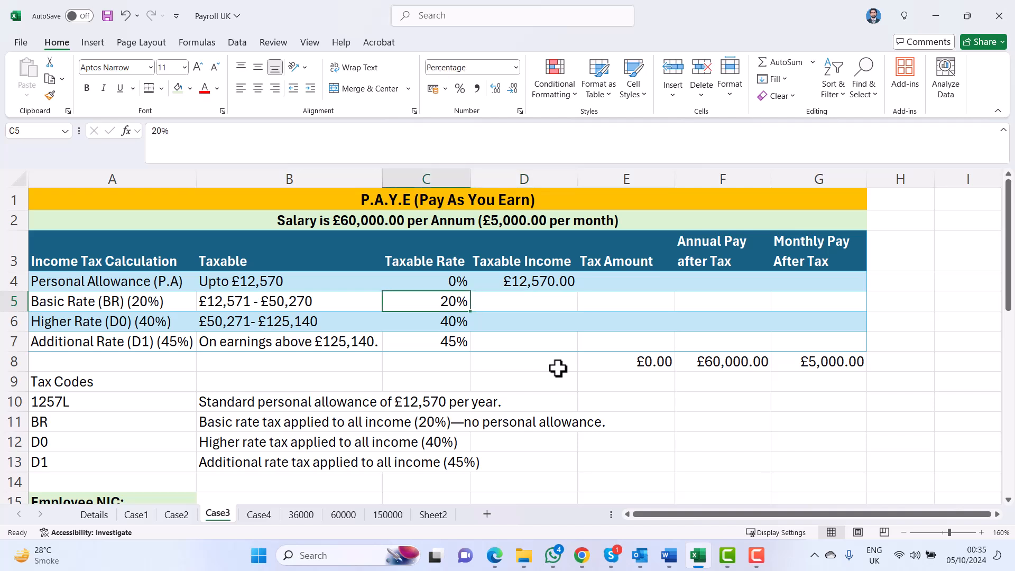
pyautogui.press('Right')
pyautogui.press('Right')
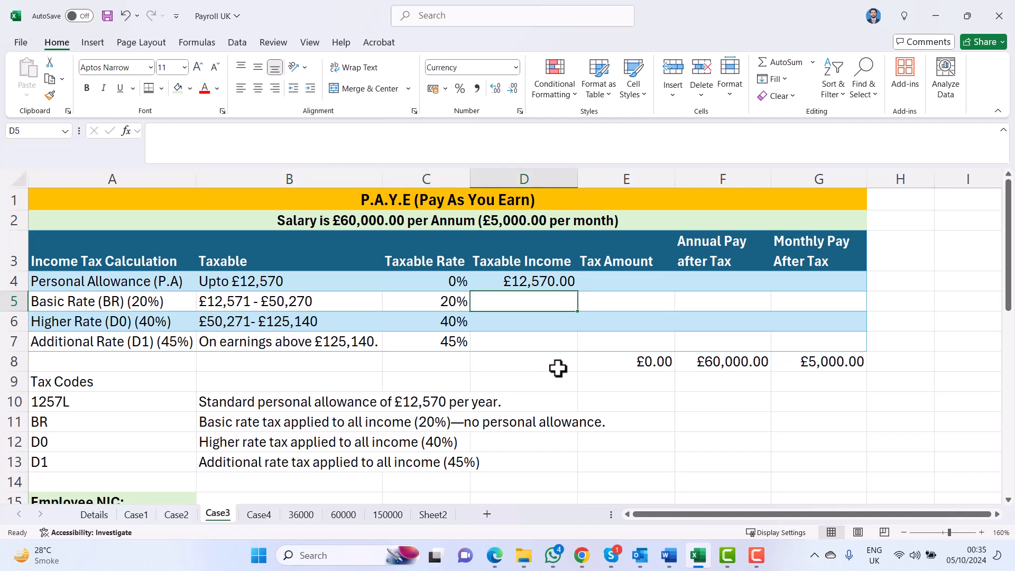
# Calculate the Basic Rate taxable income in D5 by subtracting the personal allowance from the band limit, with the formula =50270-D4
pyautogui.write('=50')
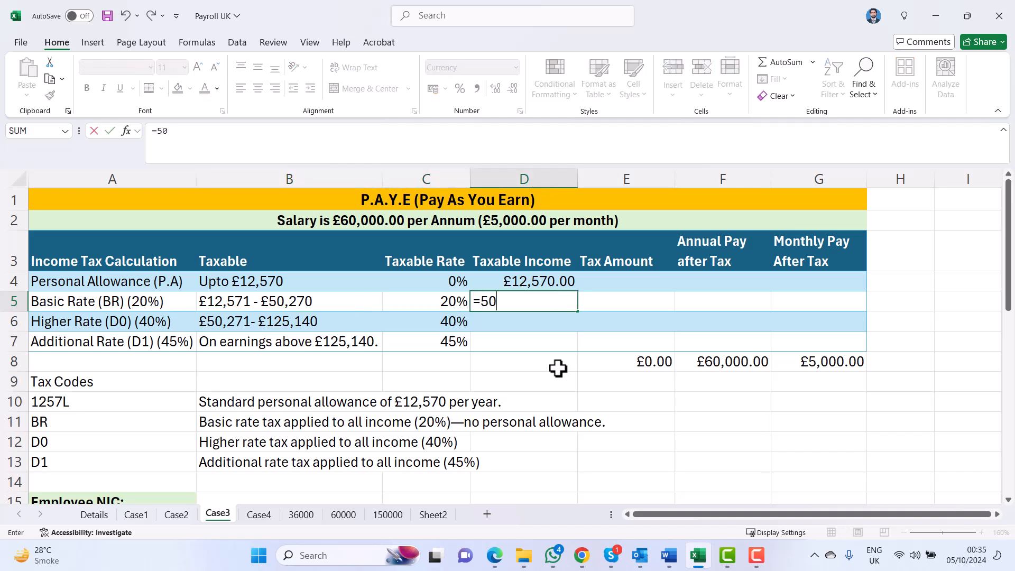
pyautogui.write('270-')
pyautogui.press('Up')
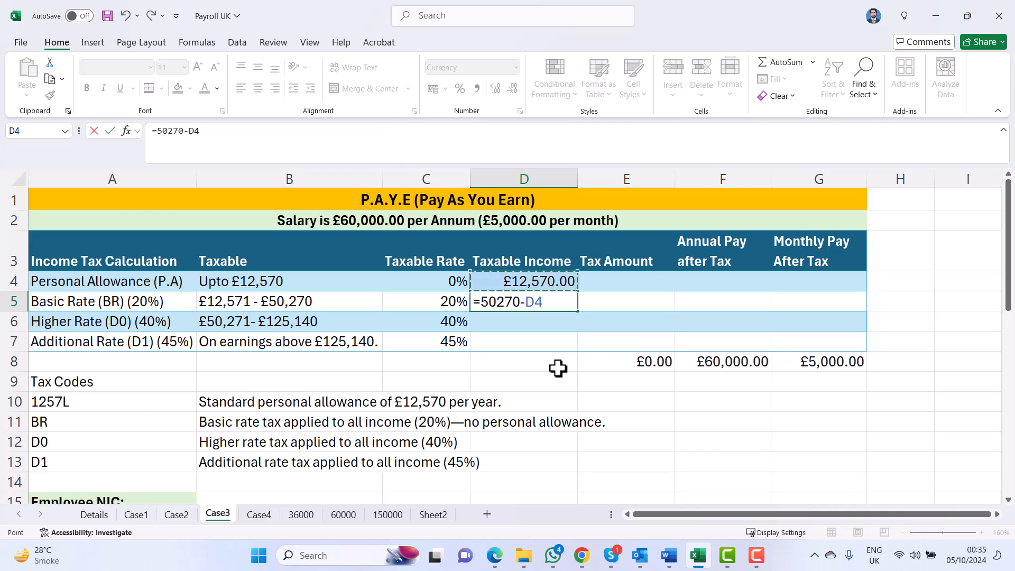
pyautogui.press('Return')
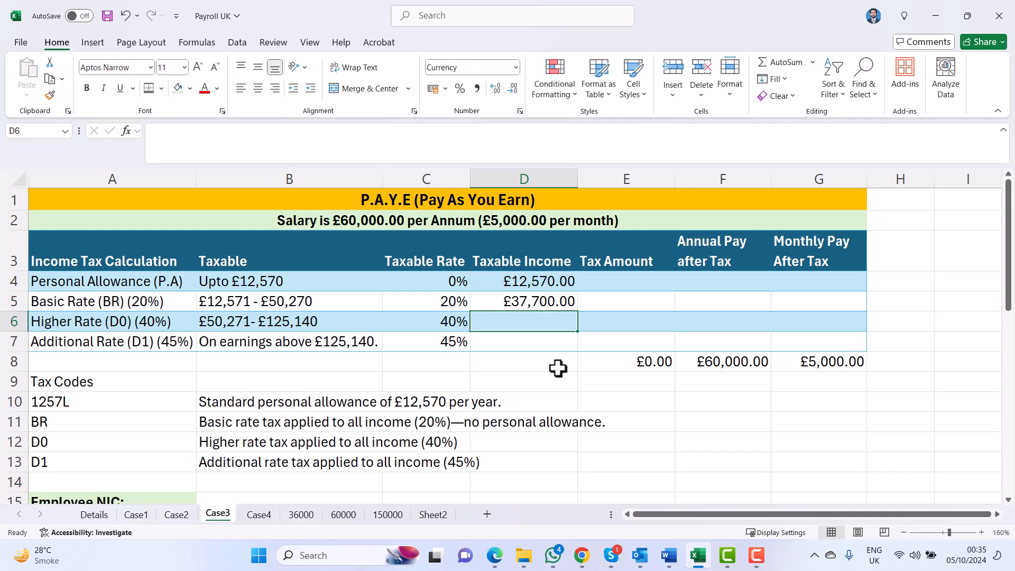
pyautogui.press('Up')
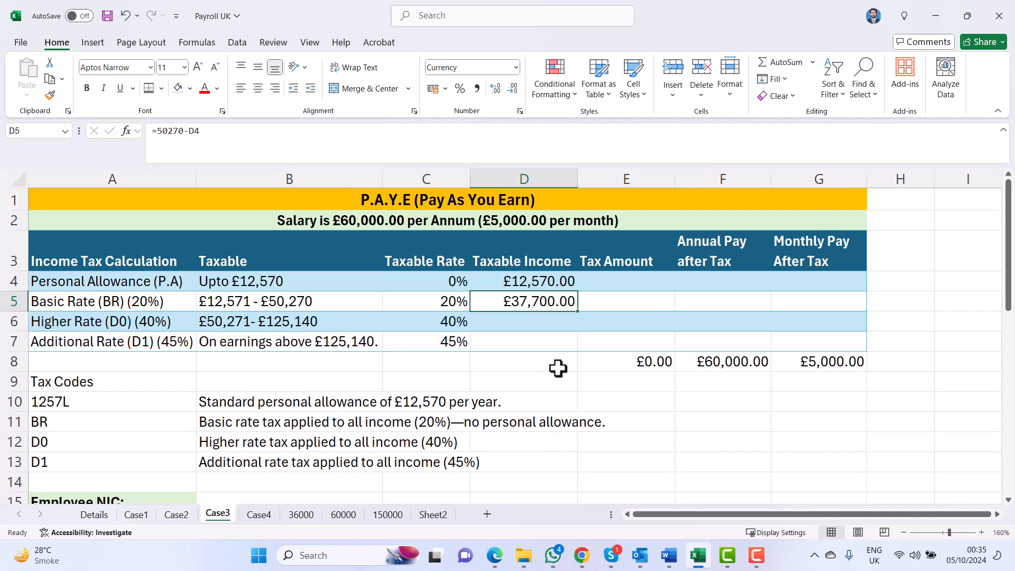
pyautogui.press('Down')
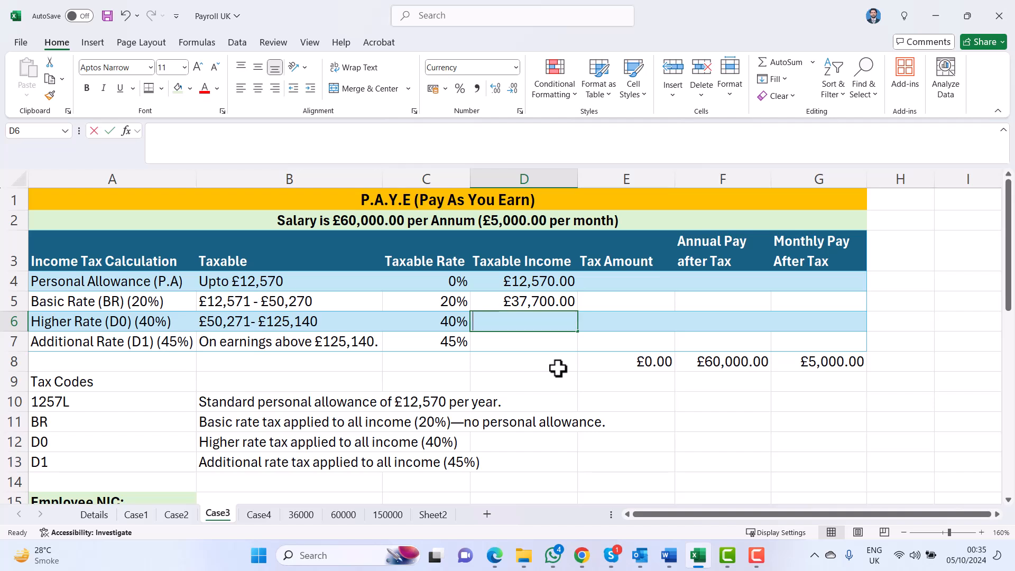
pyautogui.write('=60000-')
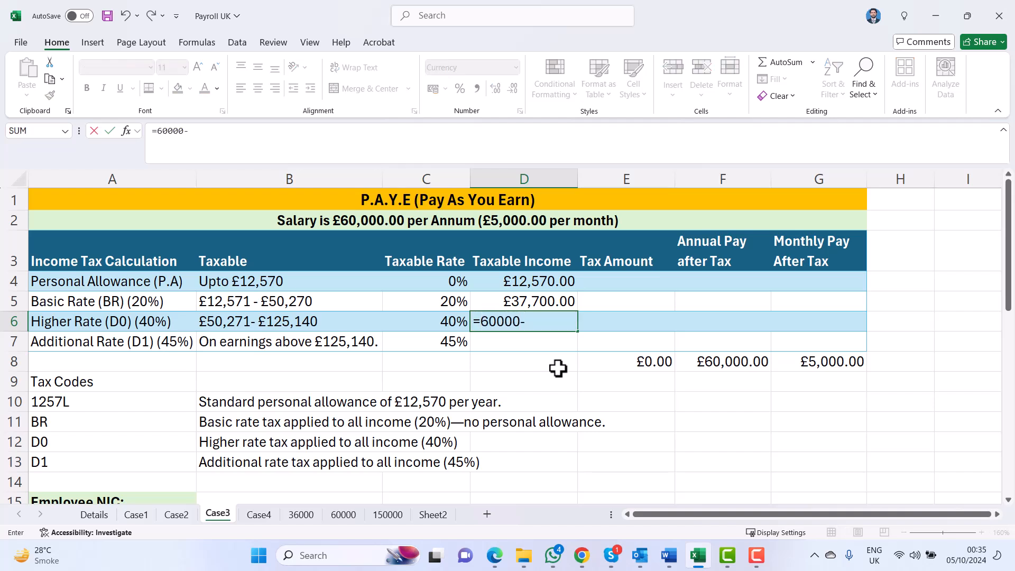
pyautogui.write('50270')
pyautogui.hotkey('ctrl', 'Return')
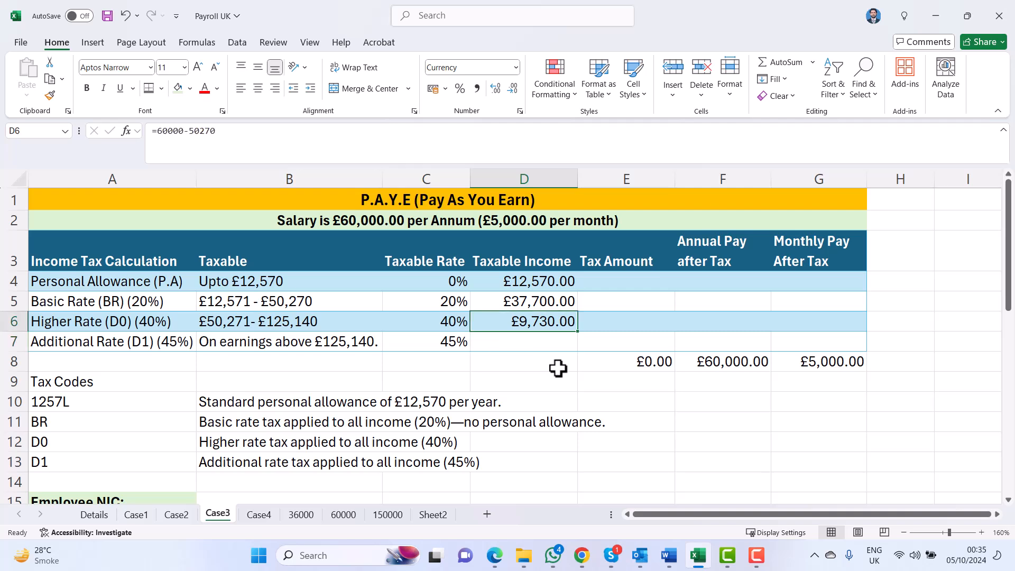
# Check the sum of the taxable income cells D4 to D6 against the salary and review the formulas in D5 and D6
pyautogui.press('Up')
pyautogui.press('Up')
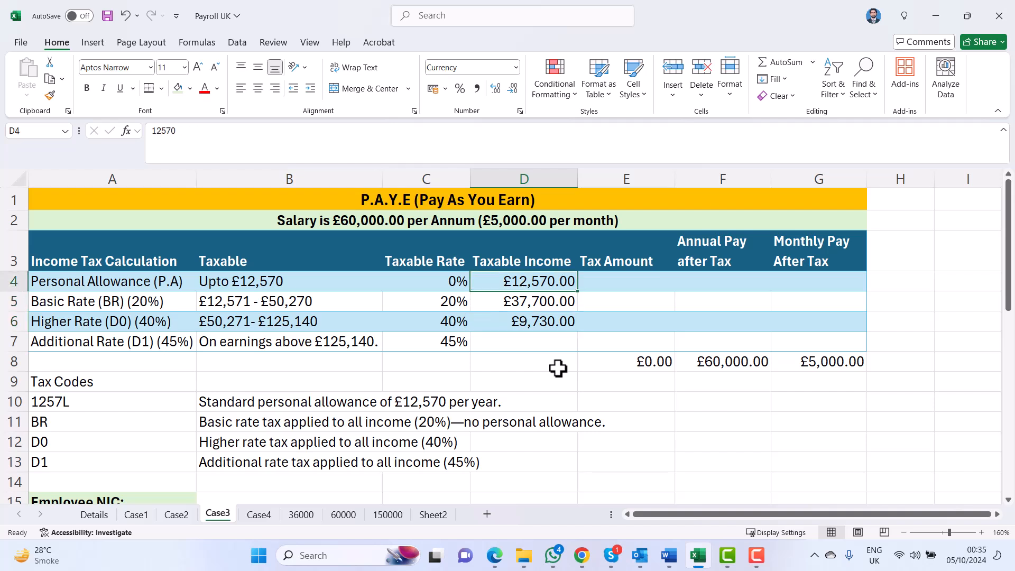
pyautogui.hotkey('shift', 'Down')
pyautogui.hotkey('shift', 'Down')
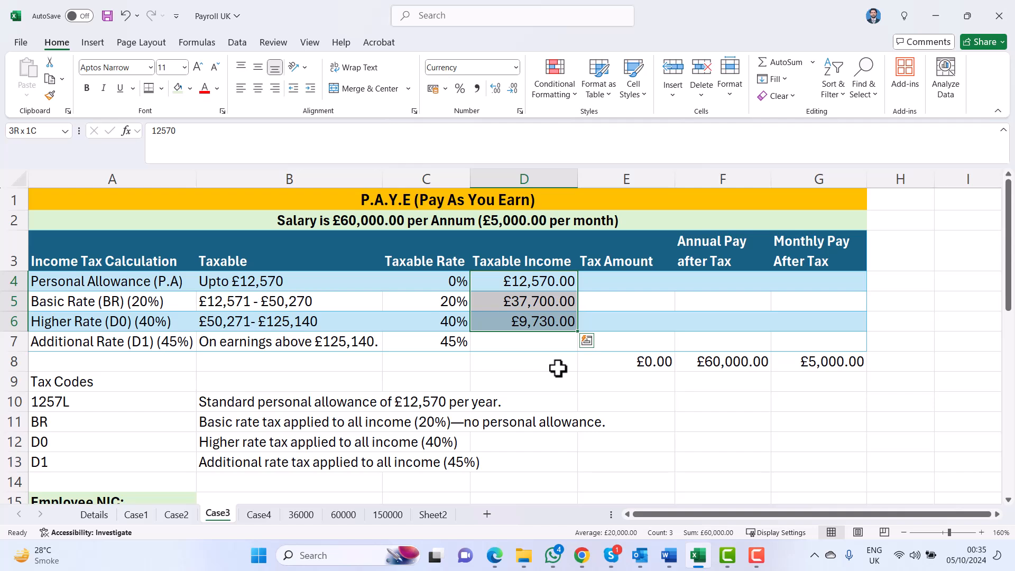
pyautogui.hotkey('shift', 'Up')
pyautogui.hotkey('shift', 'Up')
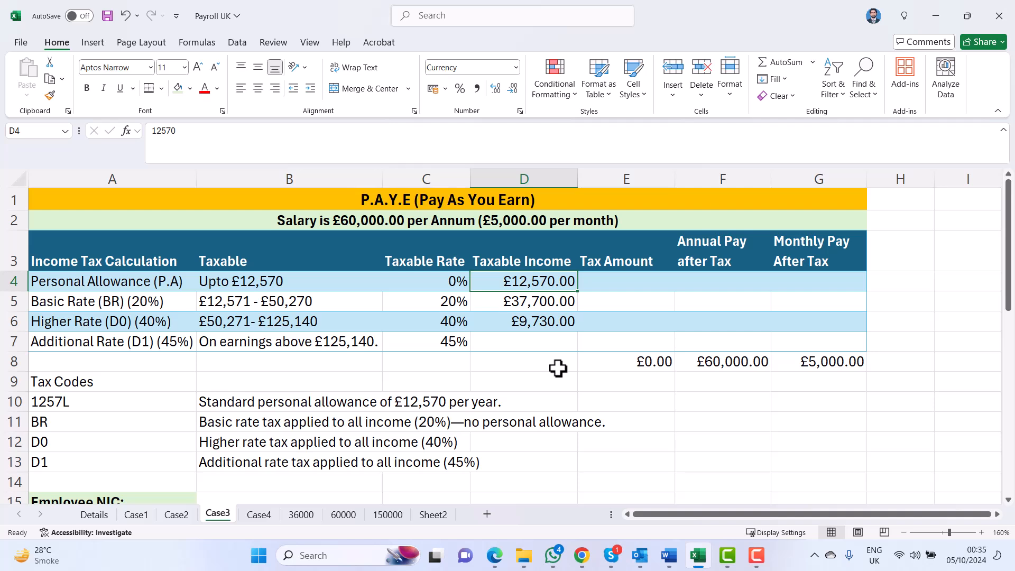
pyautogui.press('Down')
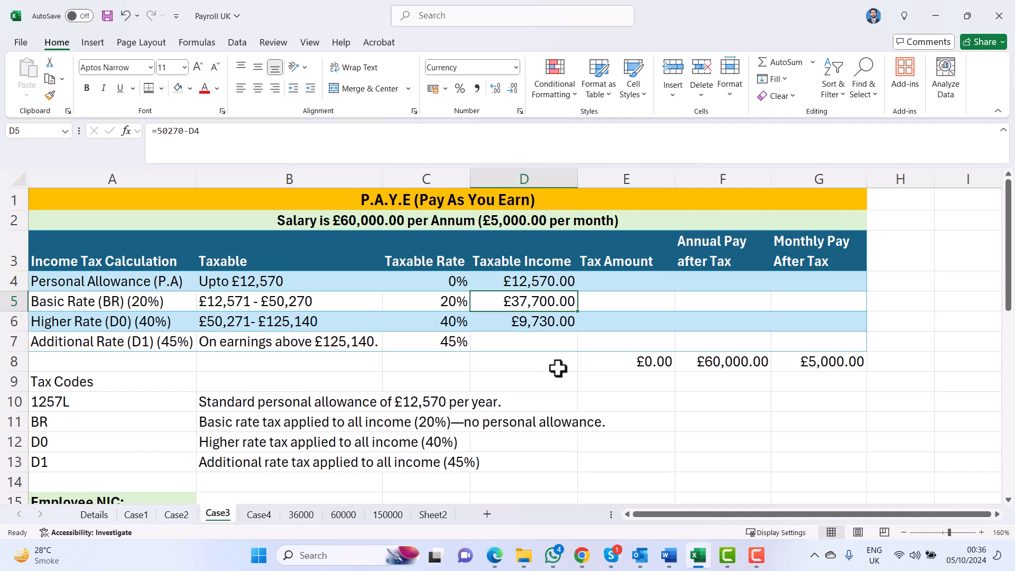
pyautogui.press('Down')
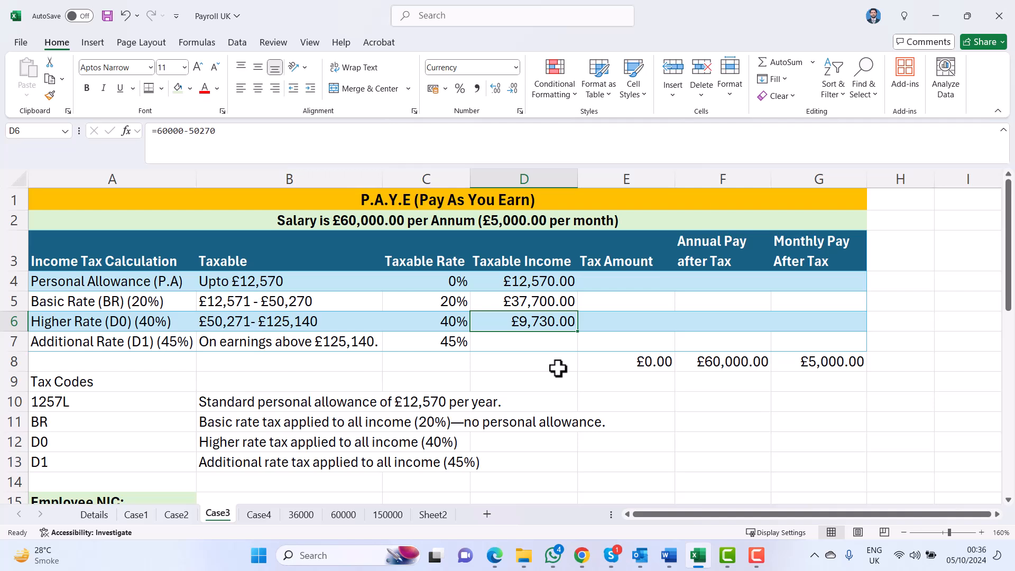
# Calculate the Personal Allowance tax amount in E4 by multiplying taxable income by its rate, with the formula =D4*C4
pyautogui.press('Up')
pyautogui.press('Up')
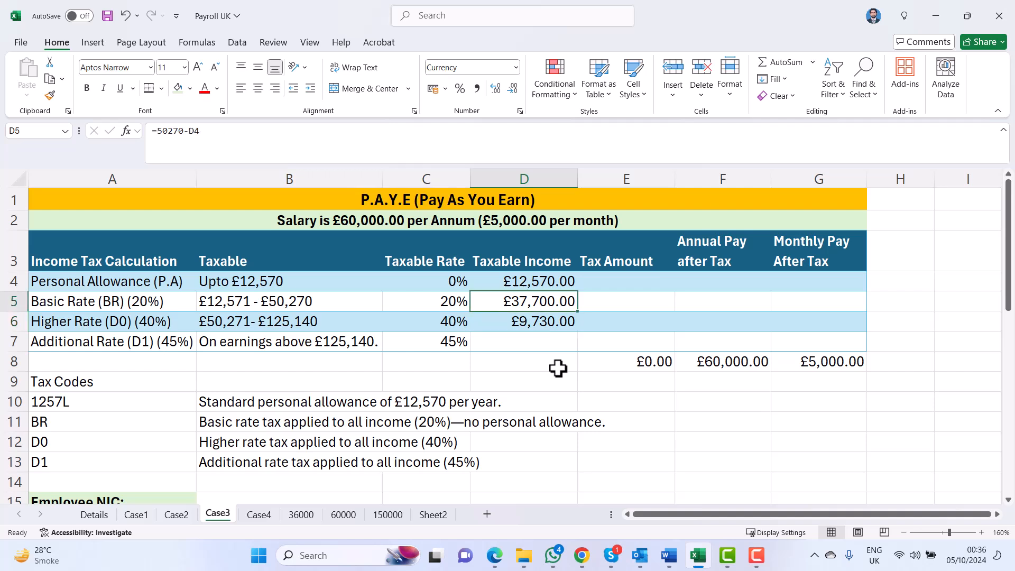
pyautogui.press('Right')
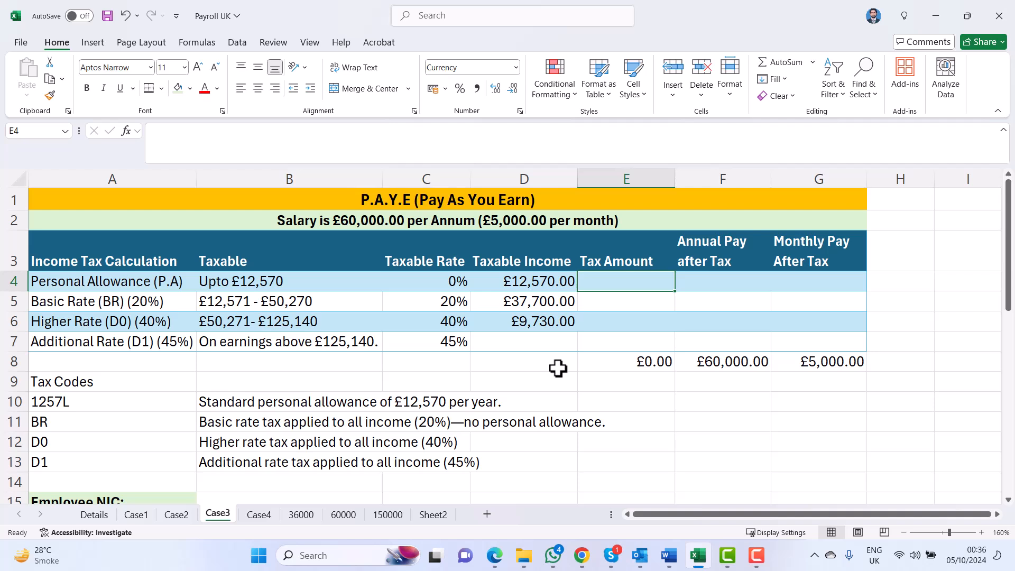
pyautogui.write('=')
pyautogui.press('Left')
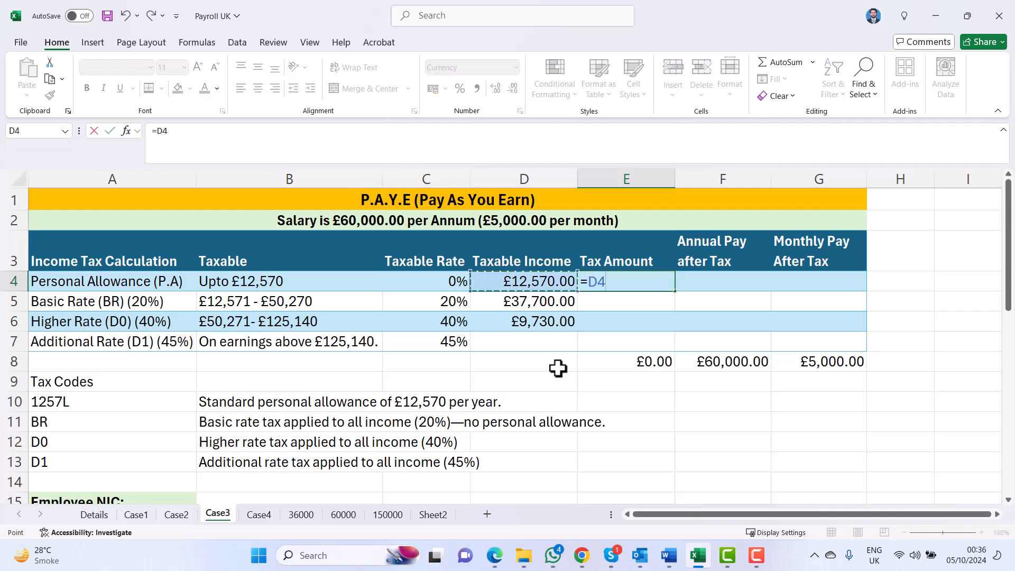
pyautogui.write('*')
pyautogui.press('Left')
pyautogui.press('Left')
pyautogui.press('Return')
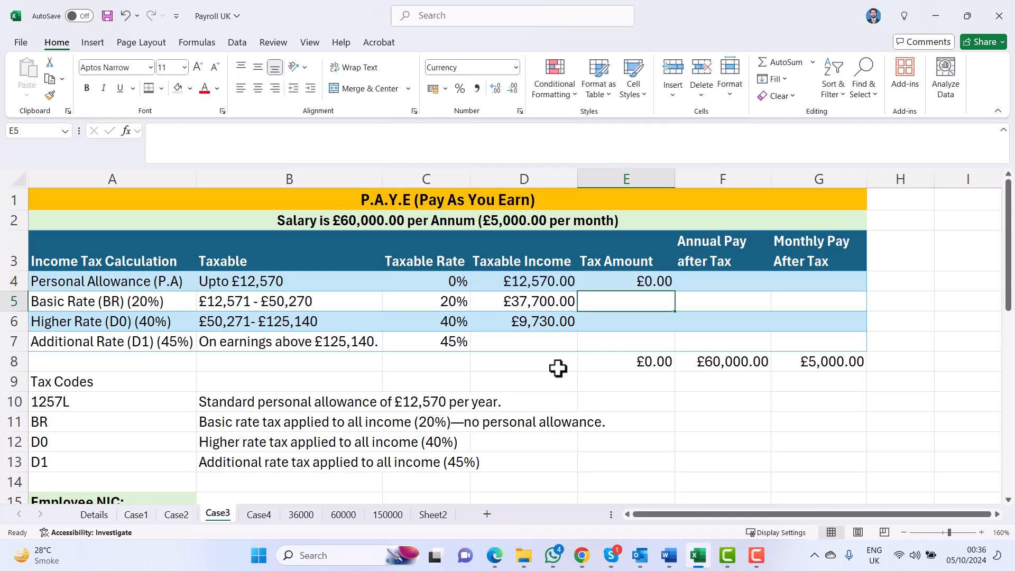
# Calculate the Basic Rate tax amount in E5 by multiplying taxable income by its rate, with the formula =D5*C5
pyautogui.write('=')
pyautogui.press('Left')
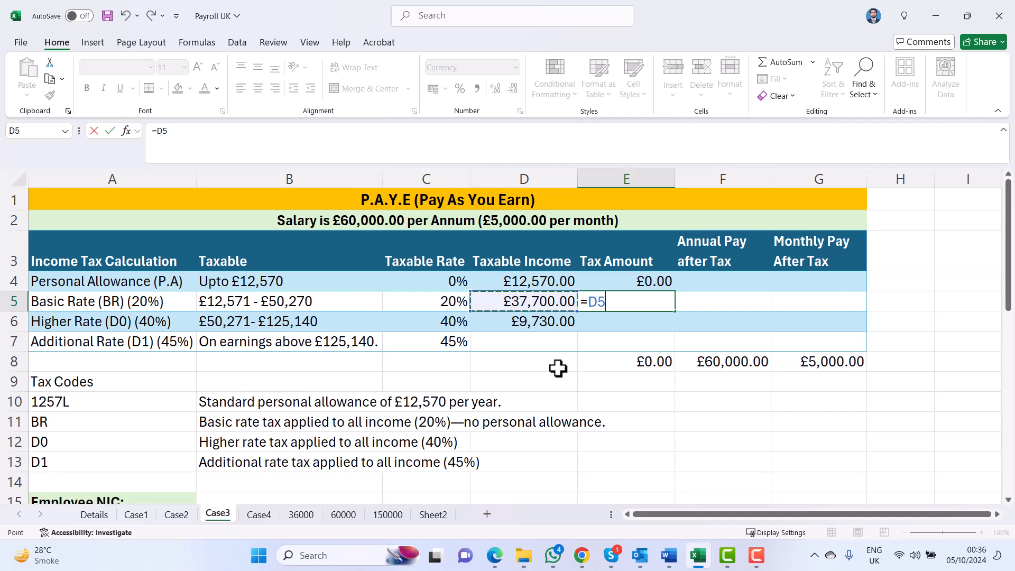
pyautogui.write('*')
pyautogui.press('Left')
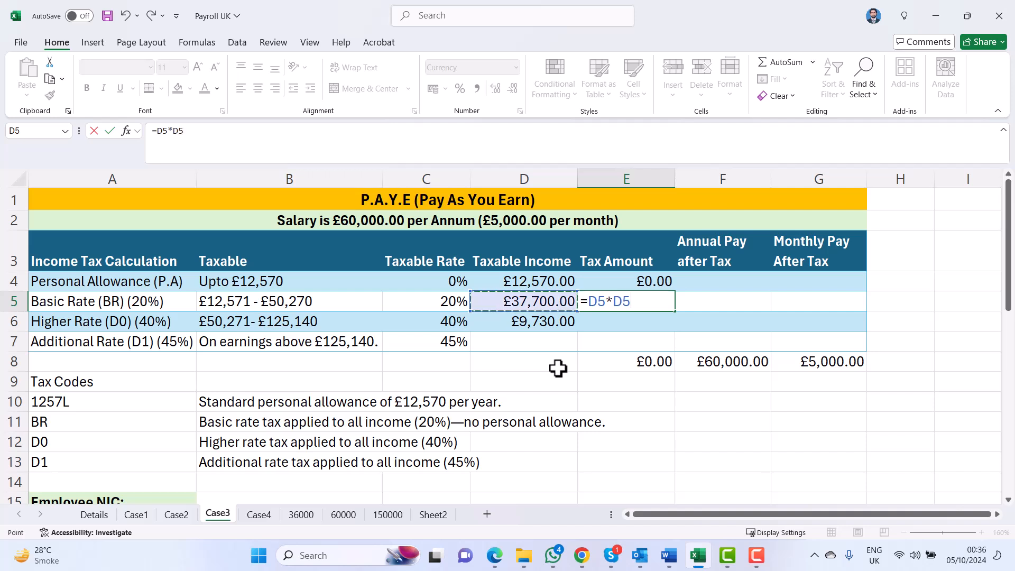
pyautogui.press('Left')
pyautogui.press('Return')
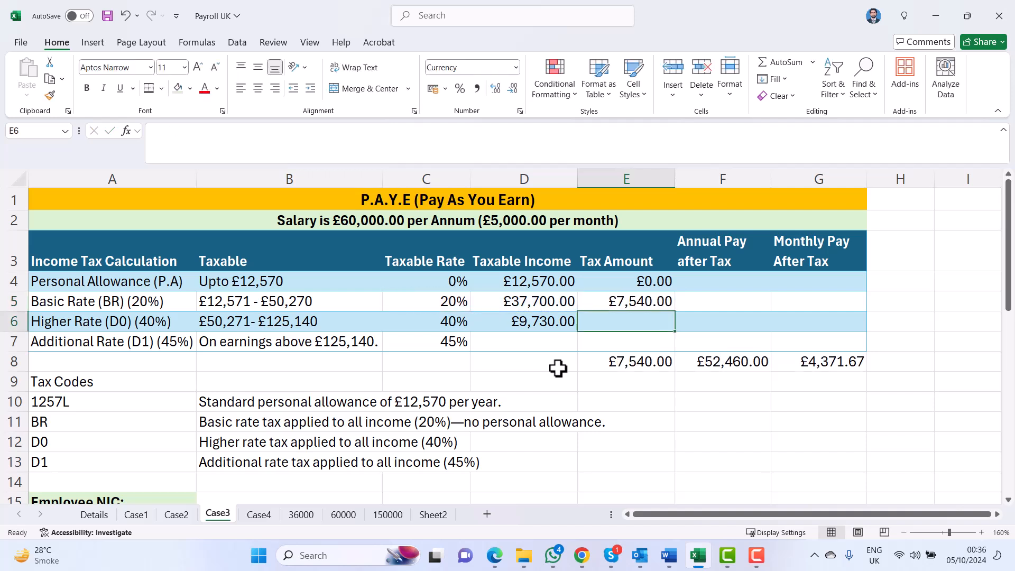
# Calculate the Higher Rate tax amount in E6 by multiplying taxable income by its rate, with the formula =D6*C6
pyautogui.write('=')
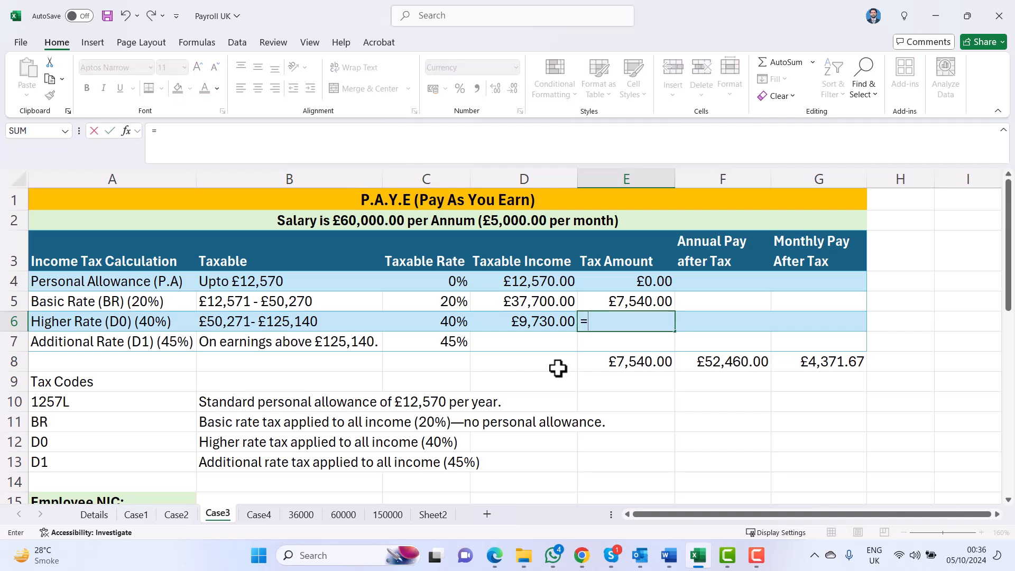
pyautogui.press('Left')
pyautogui.write('*')
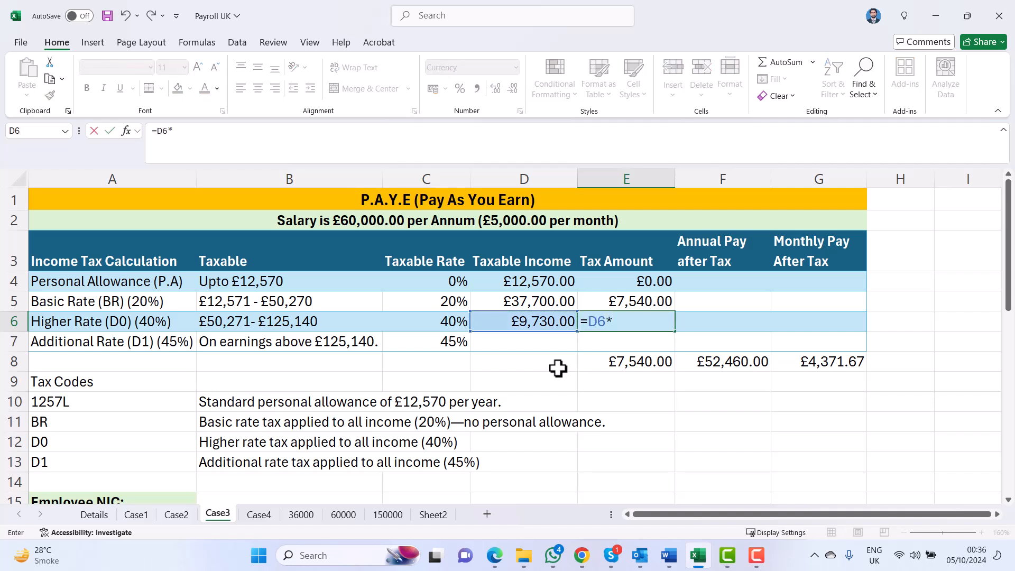
pyautogui.press('Left')
pyautogui.press('Left')
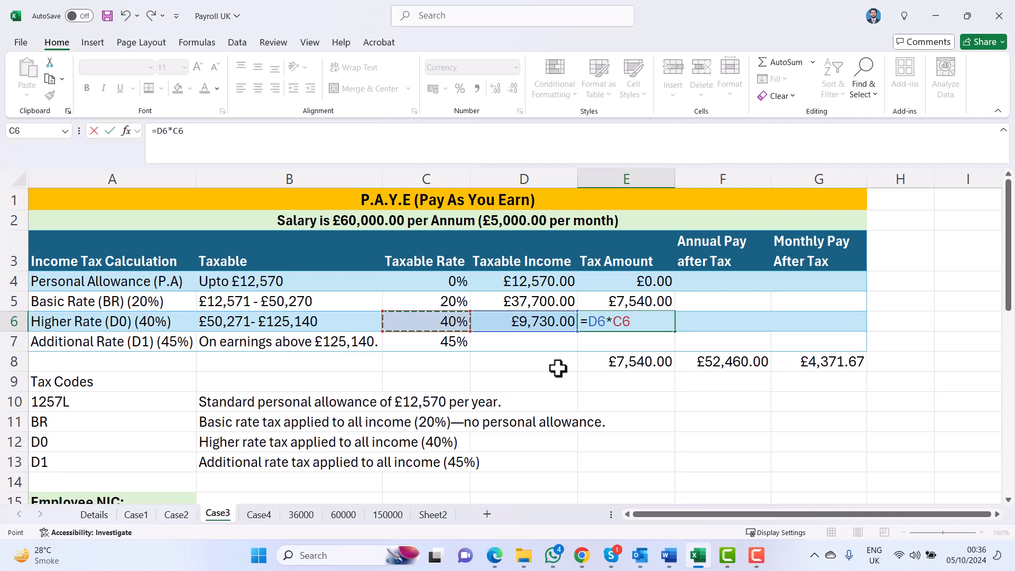
pyautogui.press('Return')
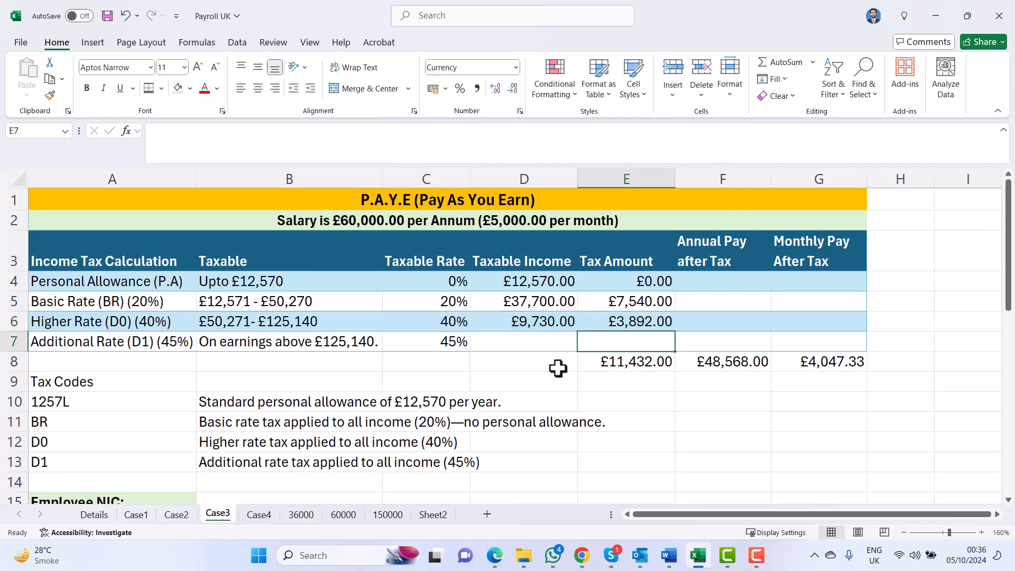
# Calculate the monthly tax amount in E9, below the total tax, by dividing the total by twelve with the formula =E8/12
pyautogui.press('Down')
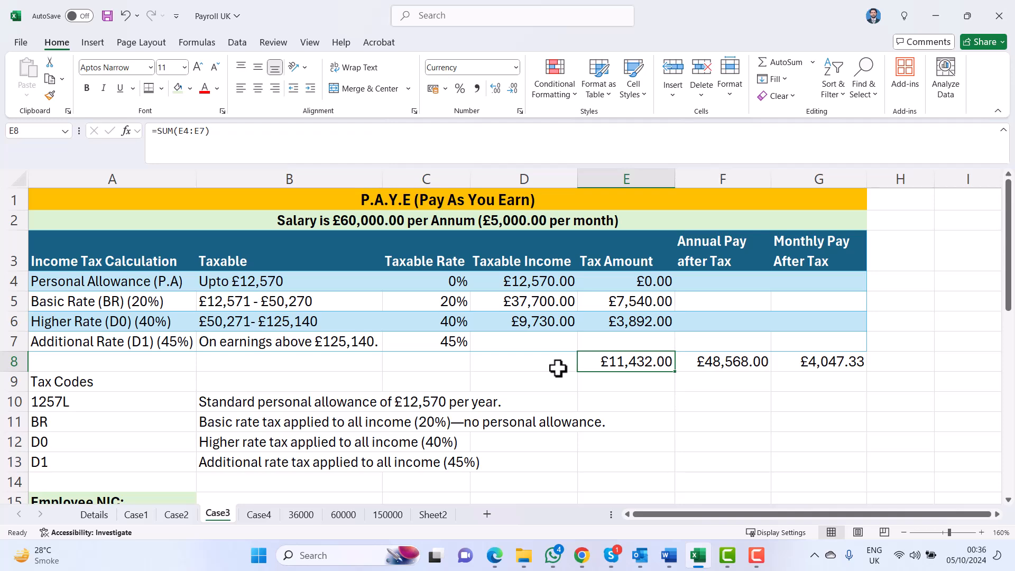
pyautogui.press('Down')
pyautogui.write('=')
pyautogui.press('Up')
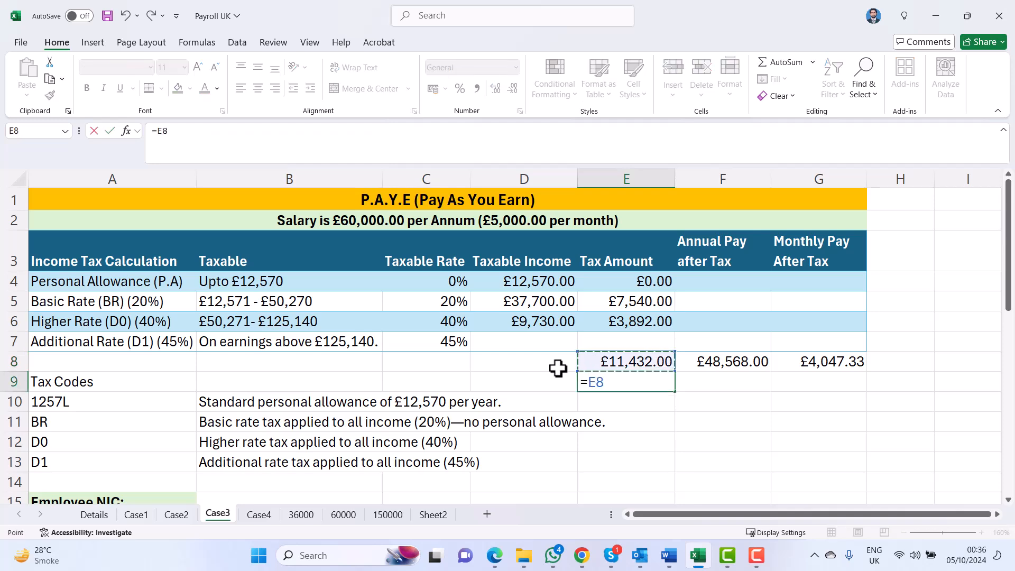
pyautogui.write('/12')
pyautogui.press('Return')
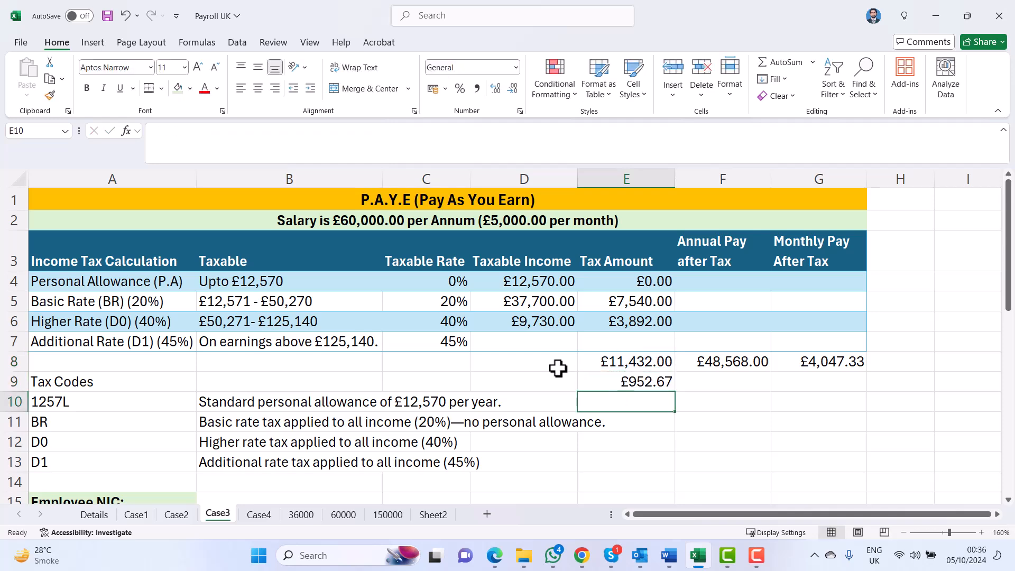
# Review the monthly tax in E9, the total tax in E8, and the annual and monthly pay after tax in F8 and G8
pyautogui.press('Up')
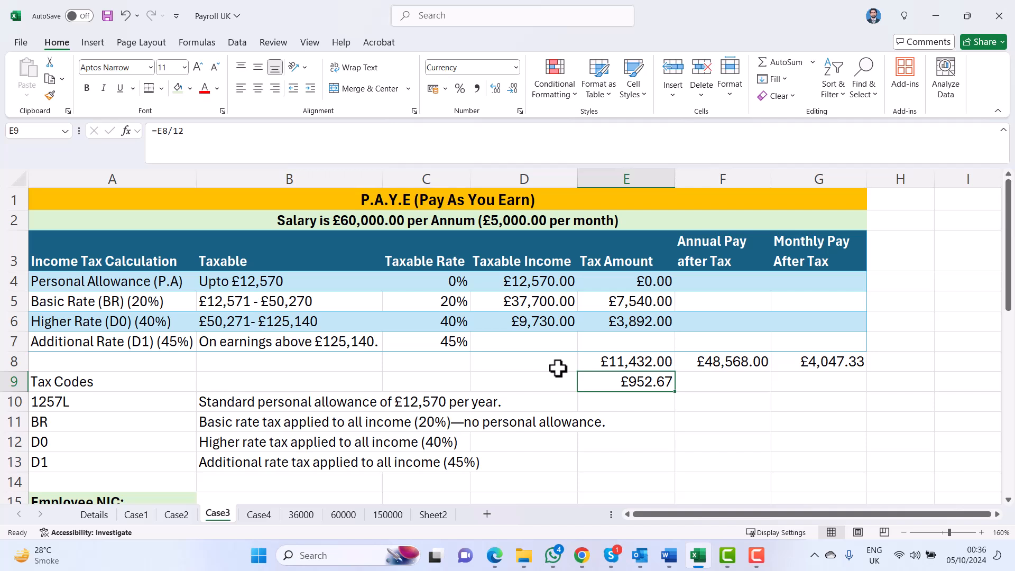
pyautogui.press('Up')
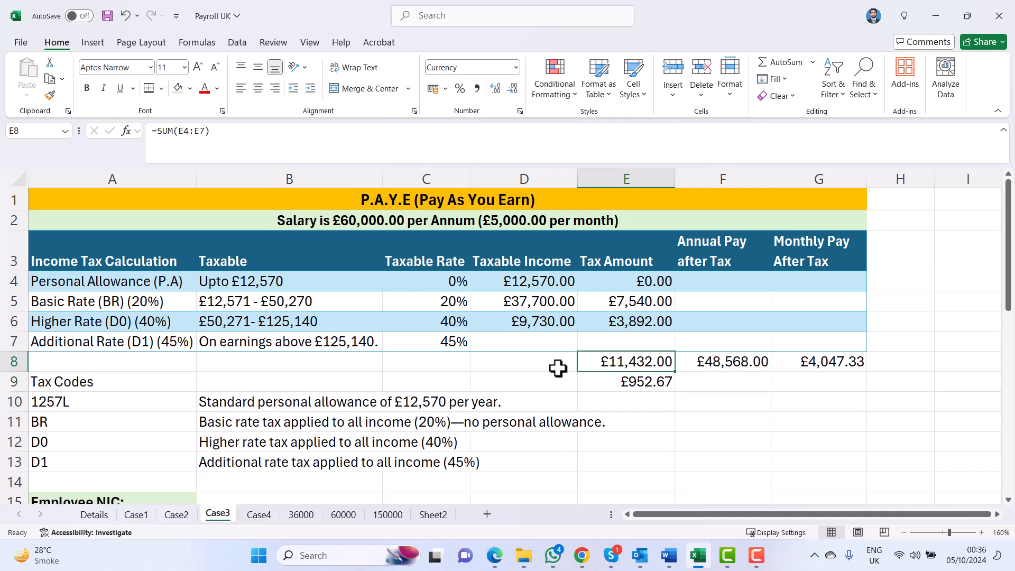
pyautogui.press('Right')
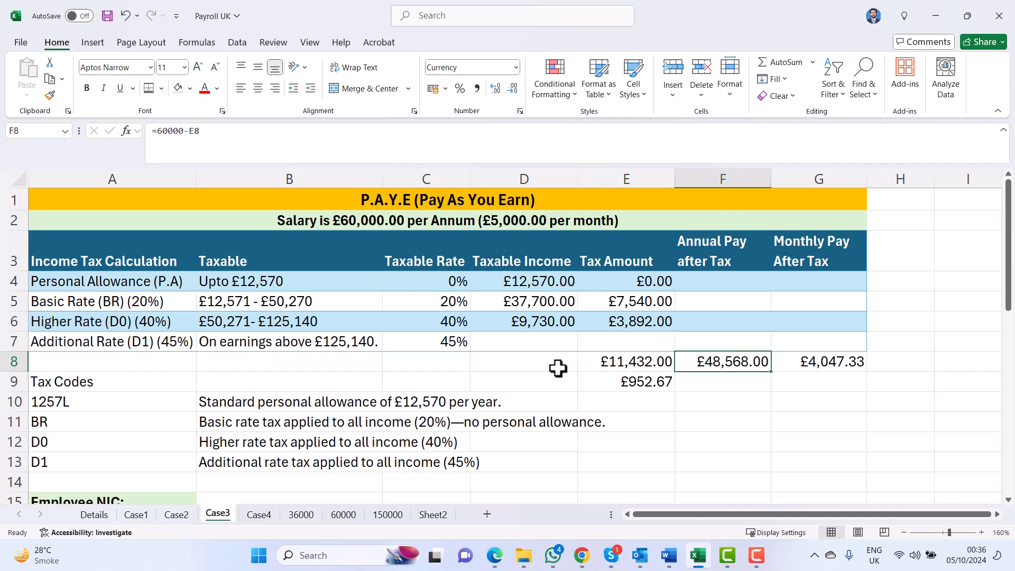
pyautogui.press('Left')
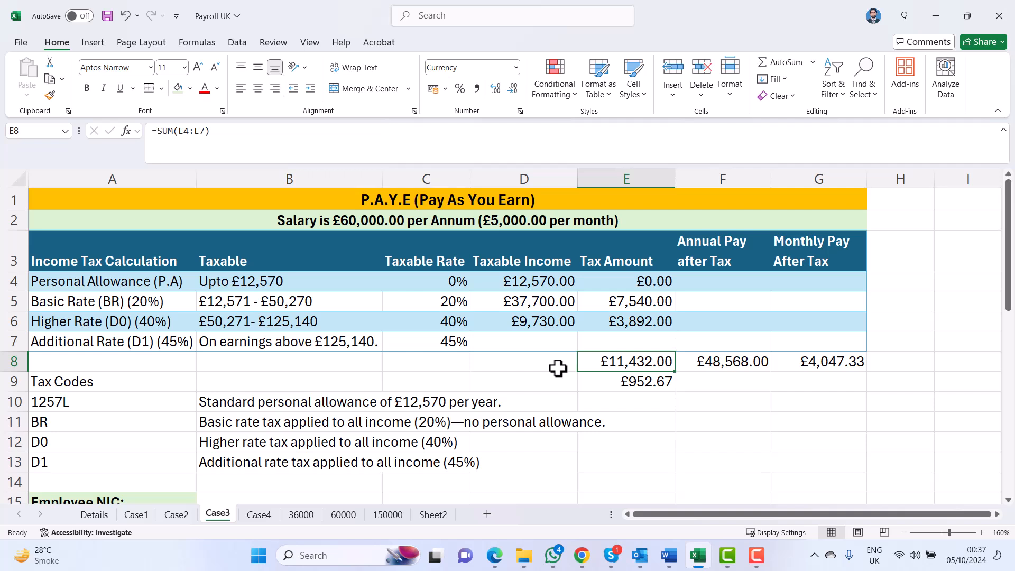
pyautogui.press('Right')
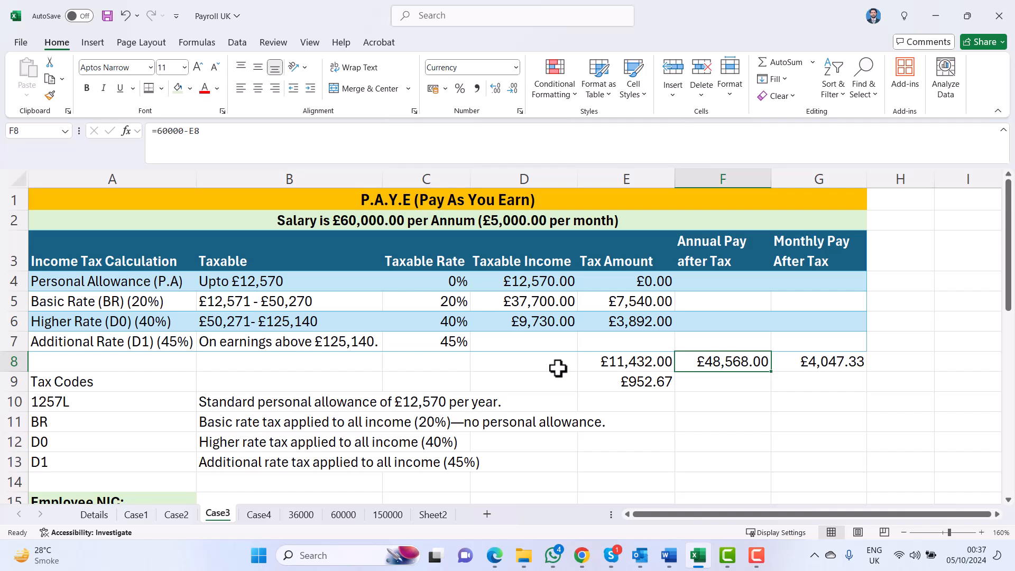
pyautogui.press('Right')
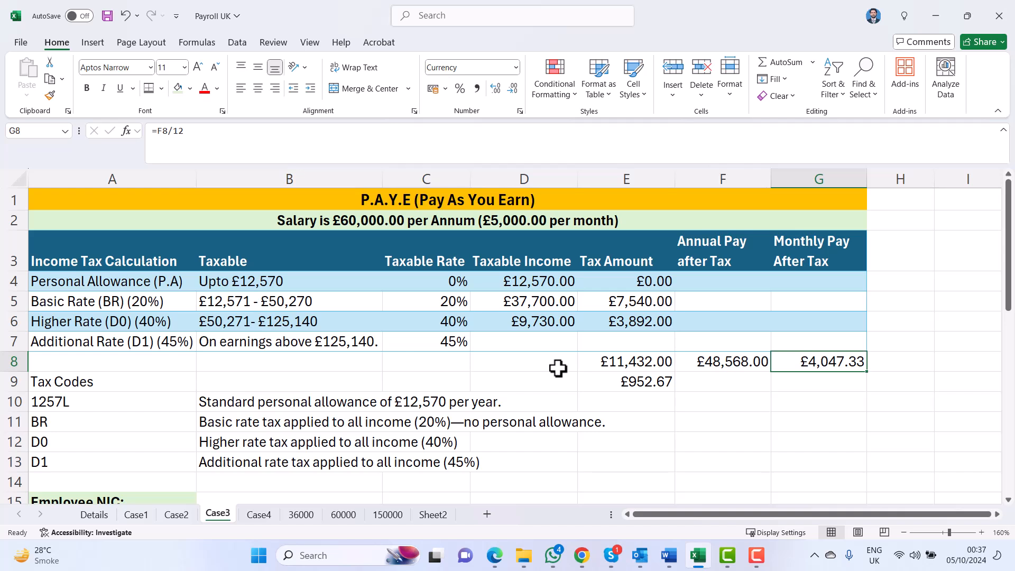
pyautogui.press('Left')
pyautogui.press('Right')
# Open the Case4 sheet and examine the taxable income in D4:D7 and the rates for the £150,000 salary
pyautogui.click(259, 518)
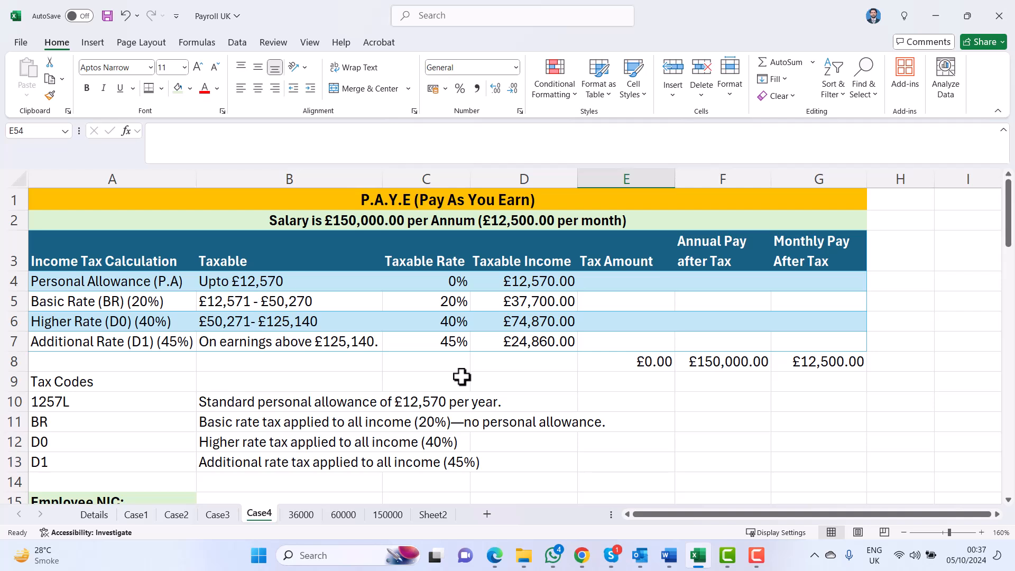
pyautogui.click(549, 280)
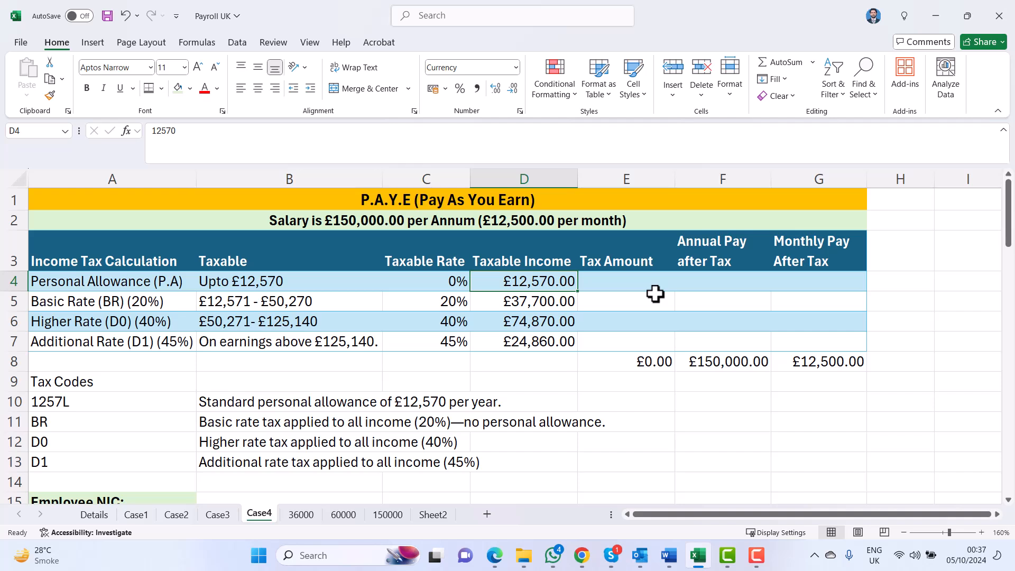
pyautogui.press('Down')
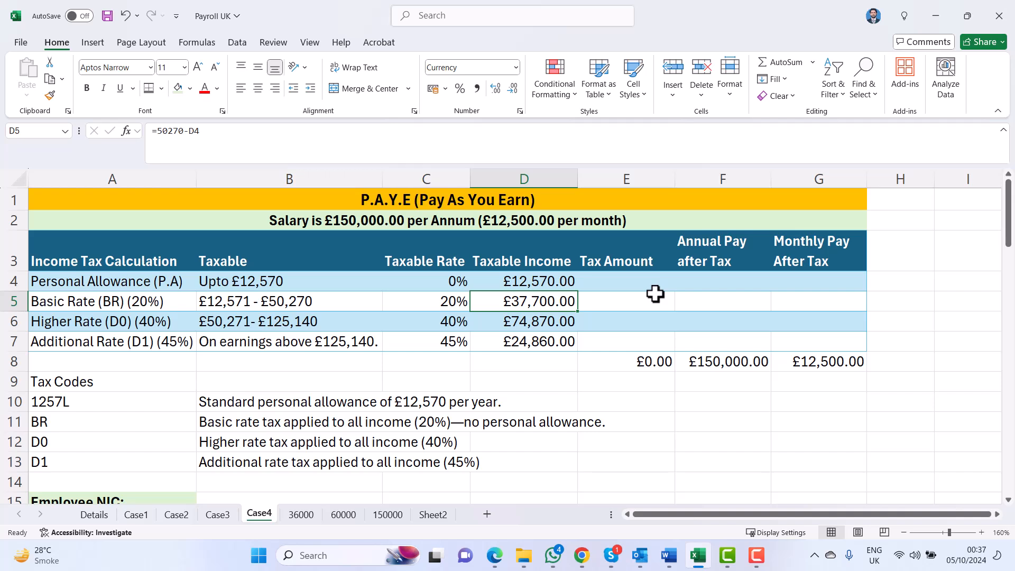
pyautogui.press('Left')
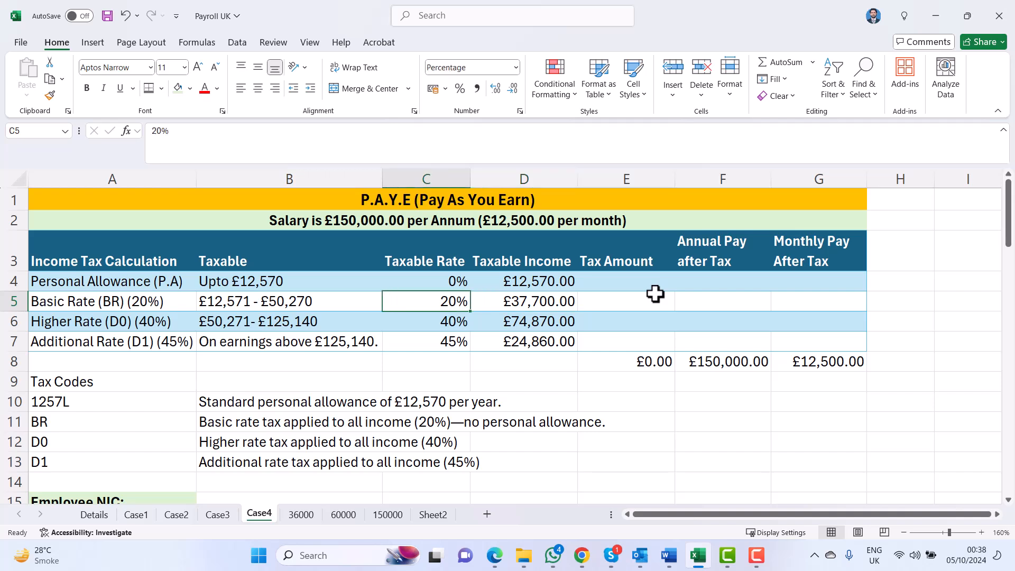
pyautogui.press('Right')
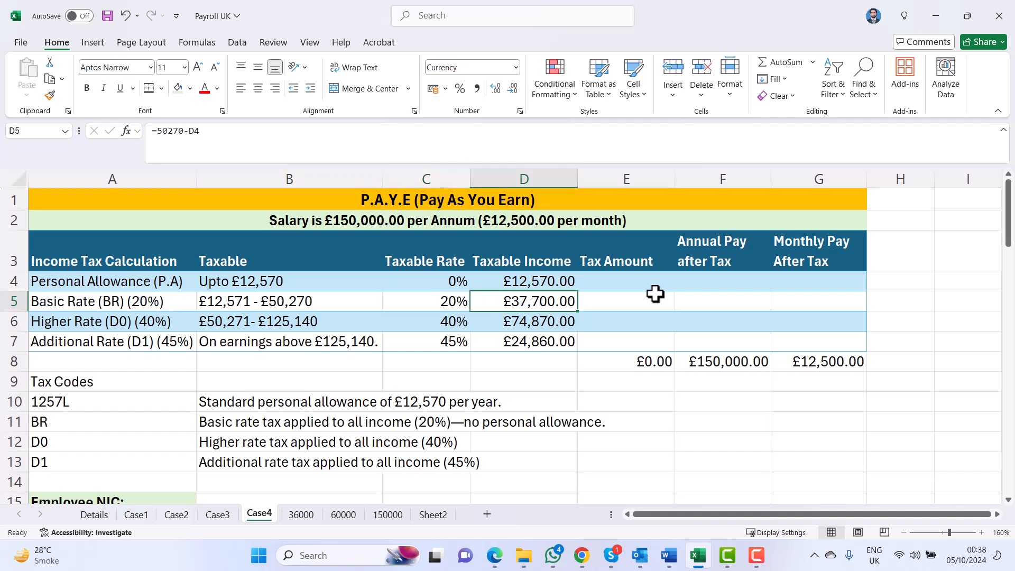
pyautogui.press('Down')
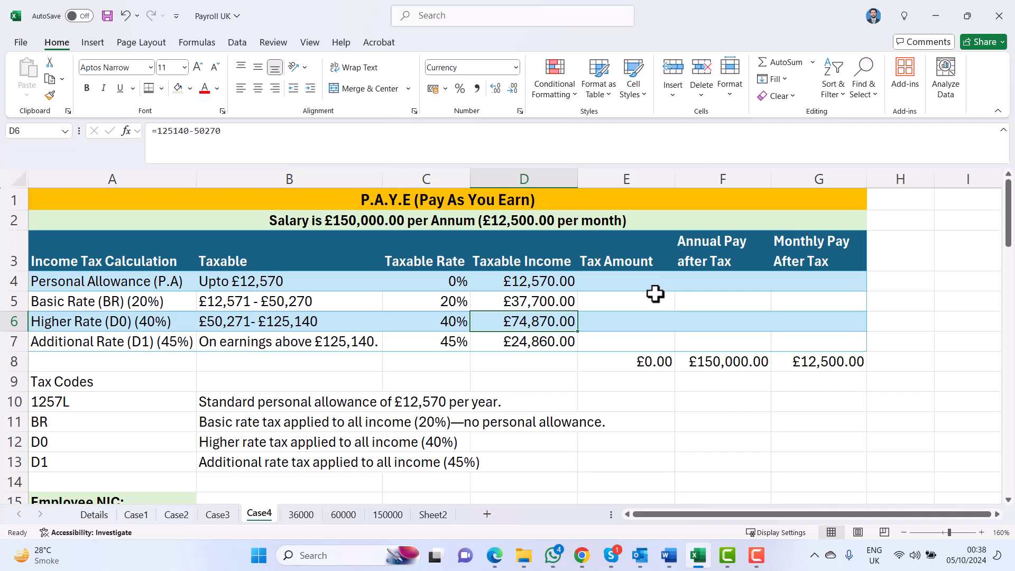
pyautogui.press('Left')
pyautogui.press('Right')
pyautogui.press('Down')
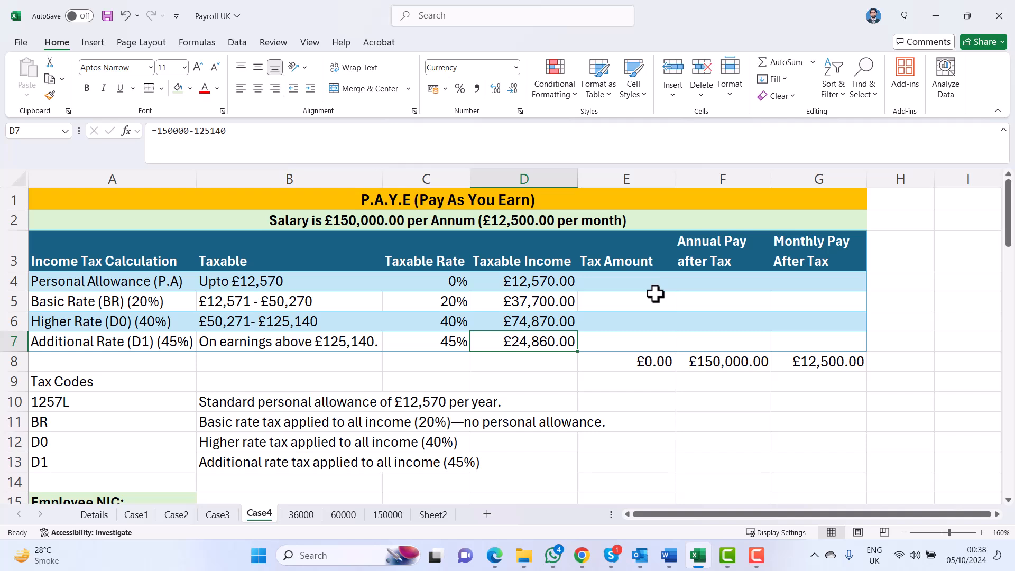
# Calculate the Personal Allowance tax amount in E4 by multiplying taxable income by its rate, with the formula =D4*C4
pyautogui.press('Up')
pyautogui.press('Up')
pyautogui.press('Up')
pyautogui.press('Right')
pyautogui.write('=')
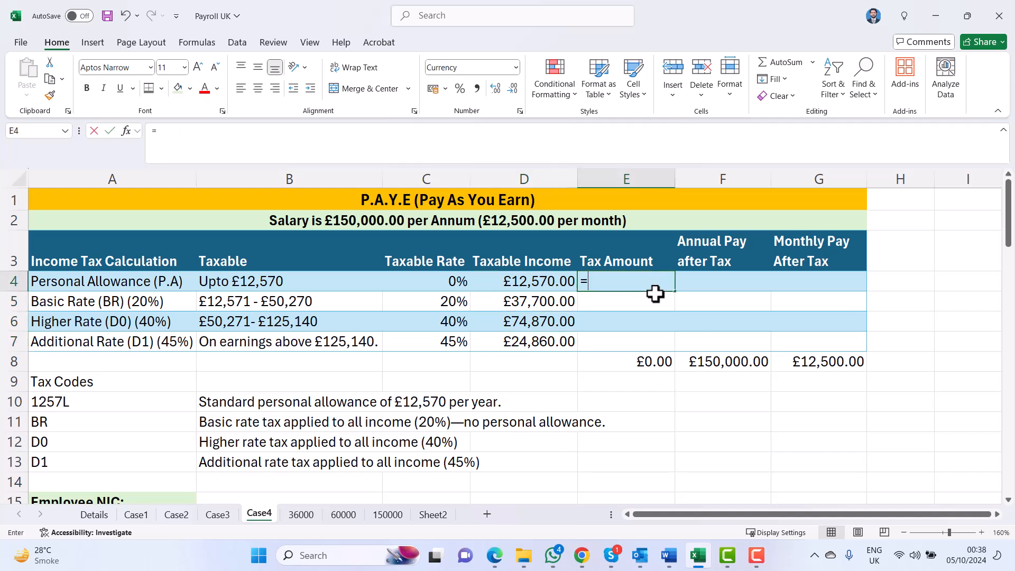
pyautogui.press('Left')
pyautogui.write('*')
pyautogui.press('Left')
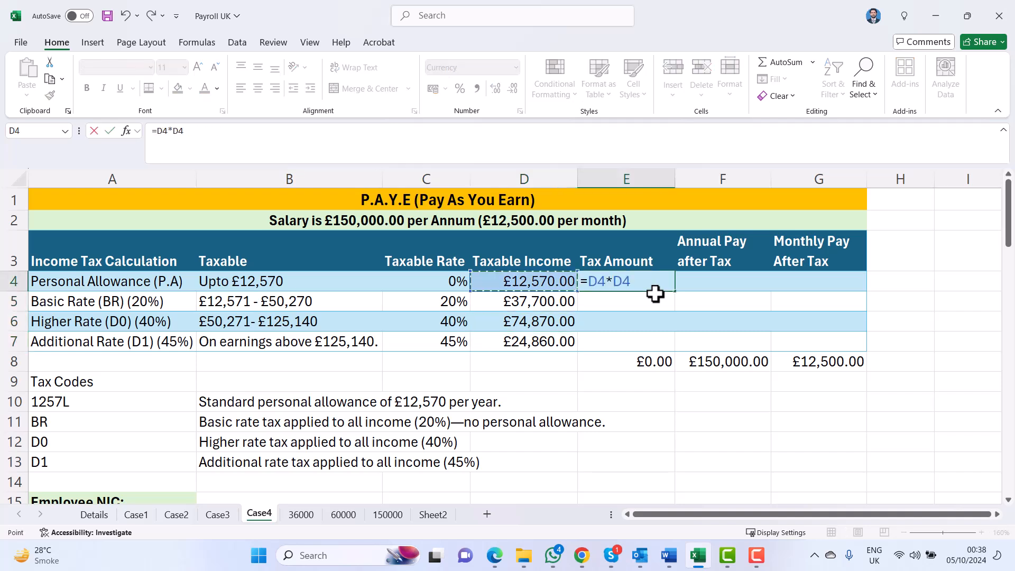
pyautogui.press('Left')
pyautogui.press('Return')
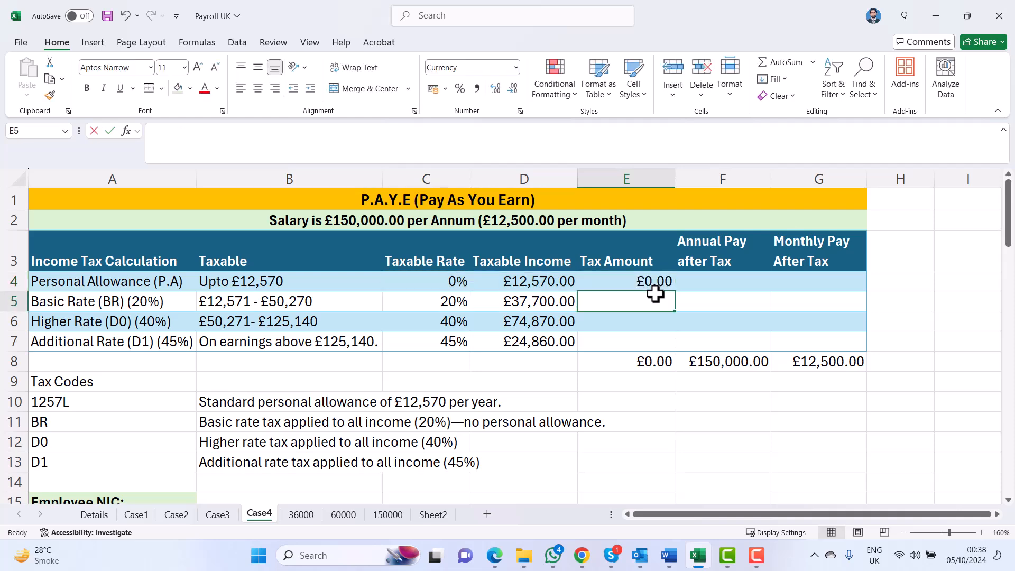
# Calculate Case4's Basic Rate tax amount in E5 with the formula =D5*C5
pyautogui.write('=')
pyautogui.press('Left')
pyautogui.write('*')
pyautogui.press('Left')
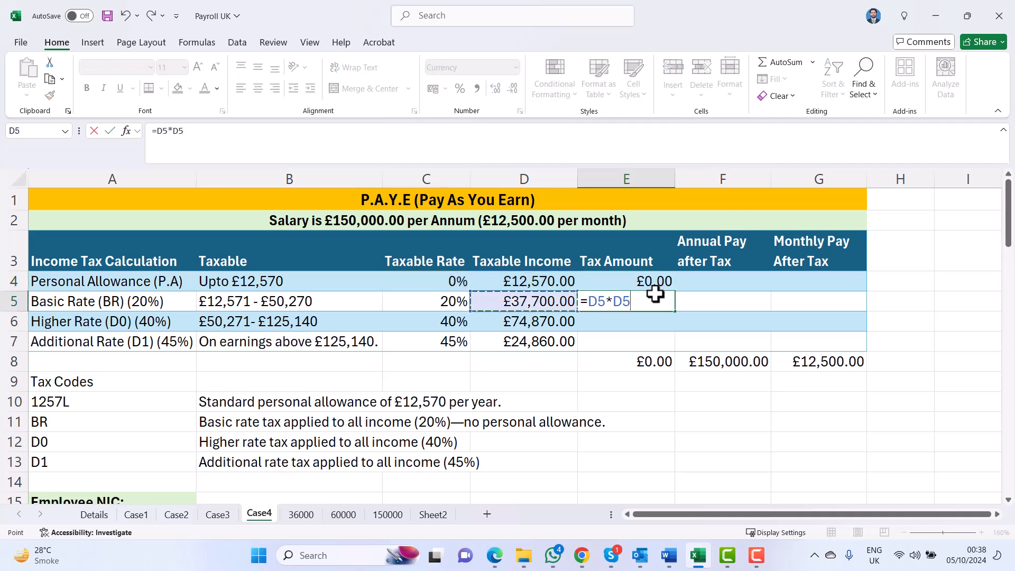
pyautogui.press('Left')
pyautogui.press('Return')
# Calculate Case4's Higher Rate tax amount in E6 with the formula =D6*C6
pyautogui.write('=')
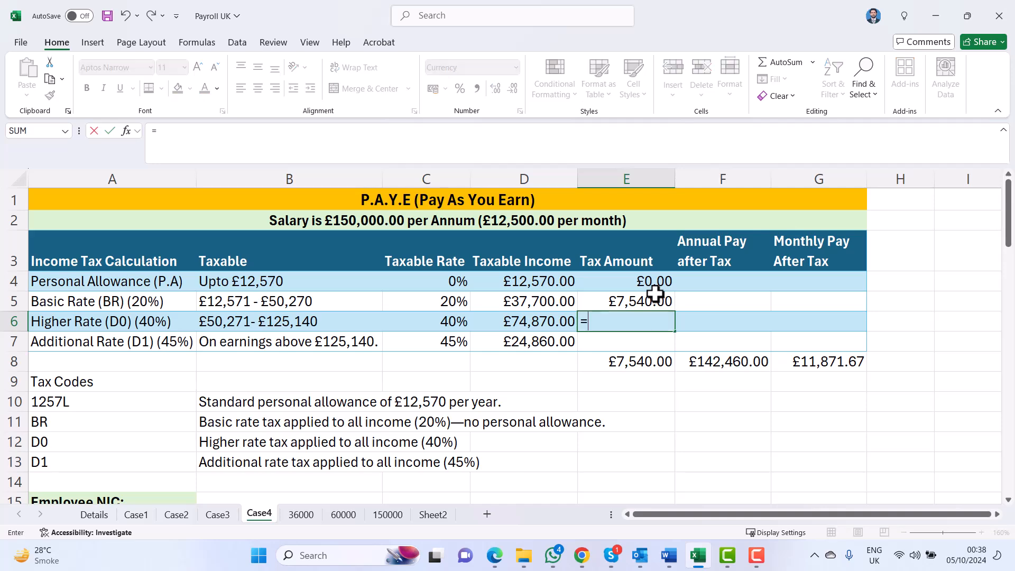
pyautogui.press('Left')
pyautogui.write('*')
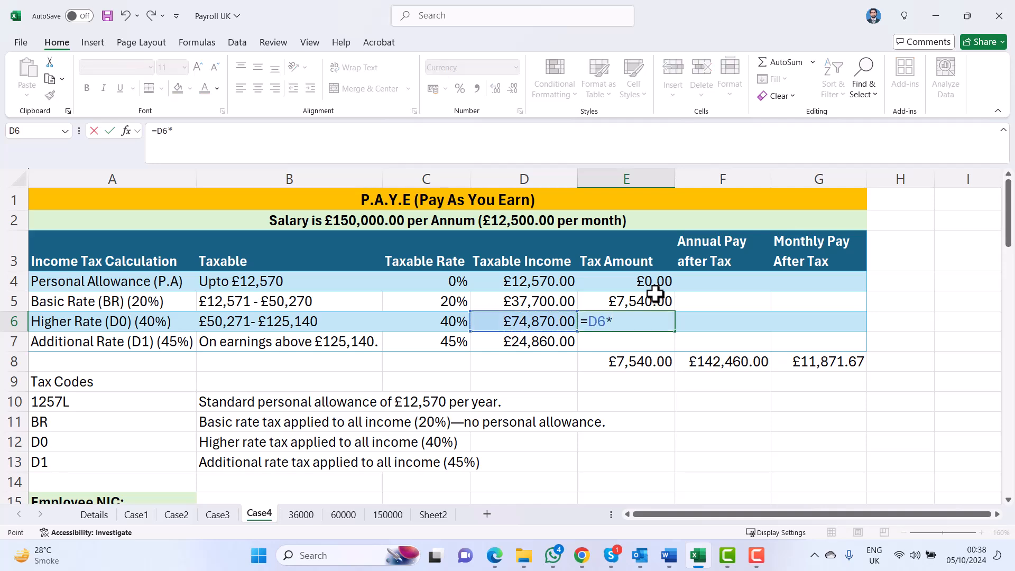
pyautogui.press('Left')
pyautogui.press('Left')
pyautogui.press('Return')
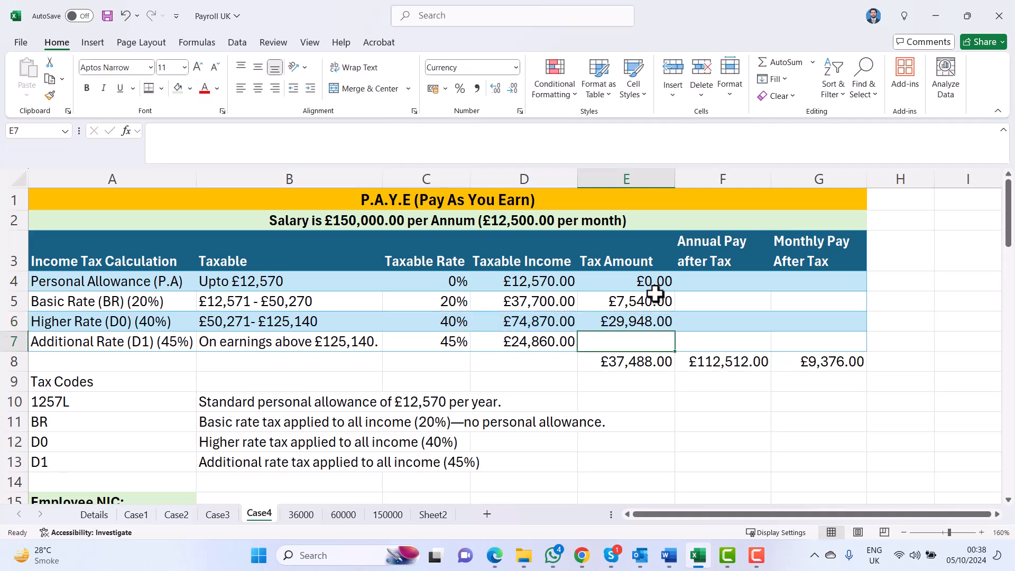
# Calculate the Additional Rate tax amount in E7 by multiplying taxable income by its rate, with the formula =D7*C7
pyautogui.write('=')
pyautogui.press('Left')
pyautogui.write('*')
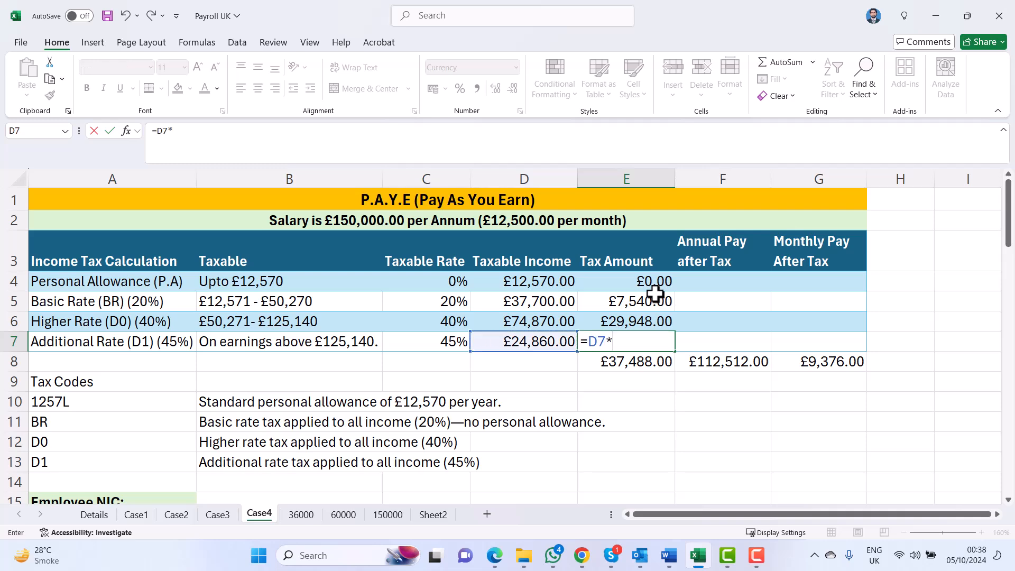
pyautogui.press('Left')
pyautogui.press('Left')
pyautogui.press('Return')
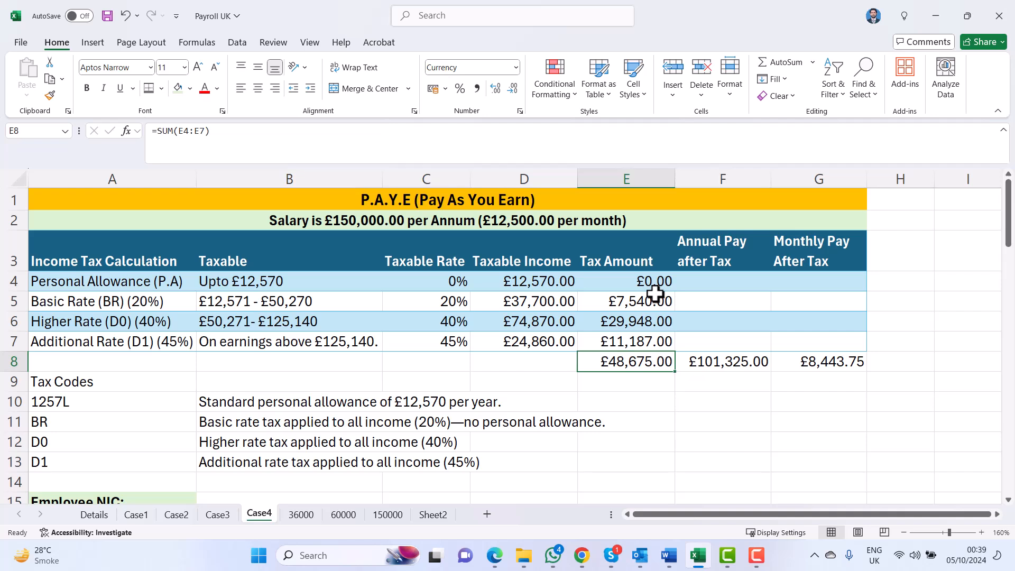
# Calculate Case4's monthly tax amount in E9 by dividing the total tax by twelve, with the formula =E8/12
pyautogui.press('Down')
pyautogui.write('=')
pyautogui.press('Up')
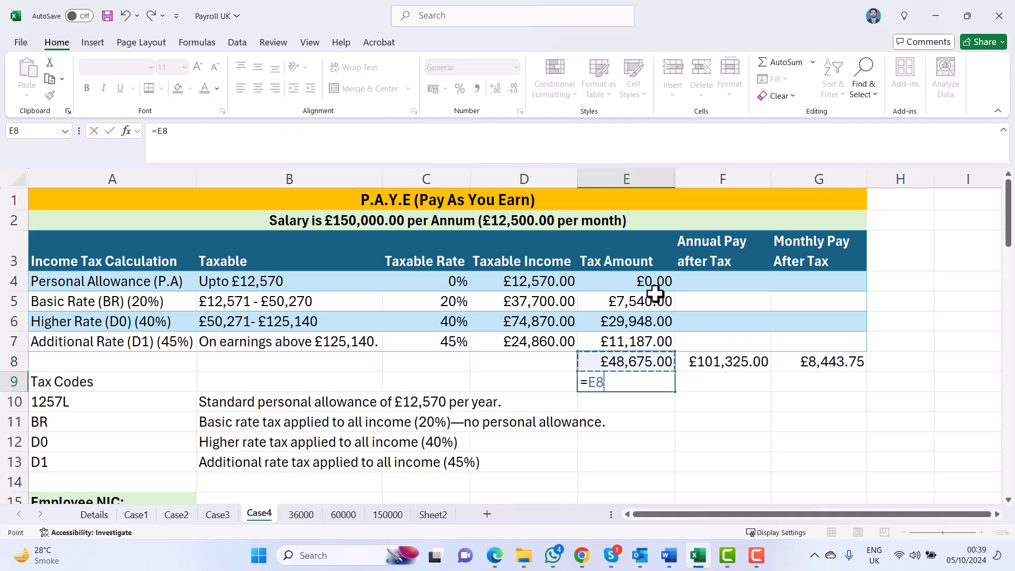
pyautogui.write('/12')
pyautogui.press('Return')
pyautogui.press('Up')
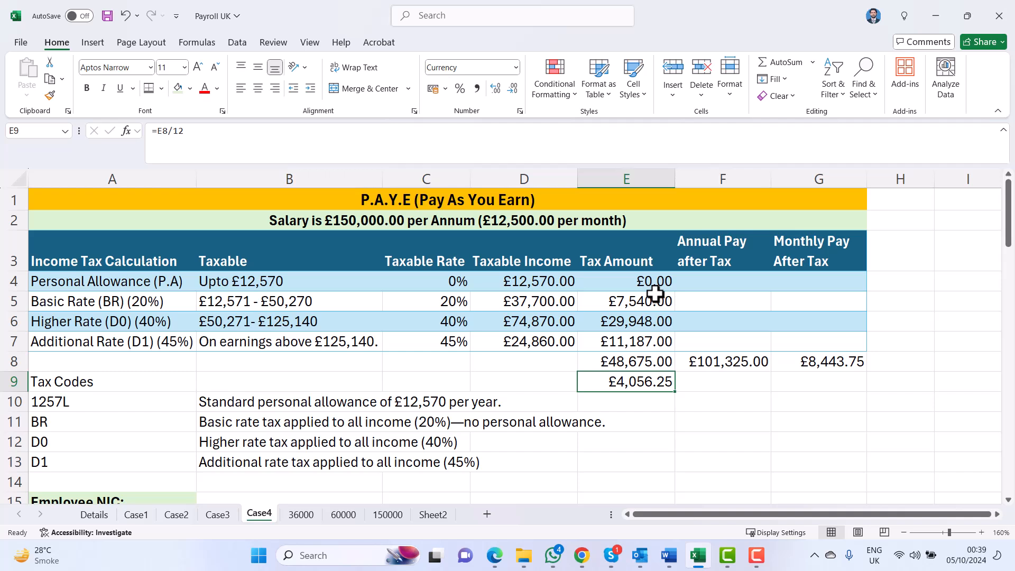
# Review Case4's total tax in E8 and the annual and monthly pay after tax in F8 and G8
pyautogui.press('Up')
pyautogui.press('Right')
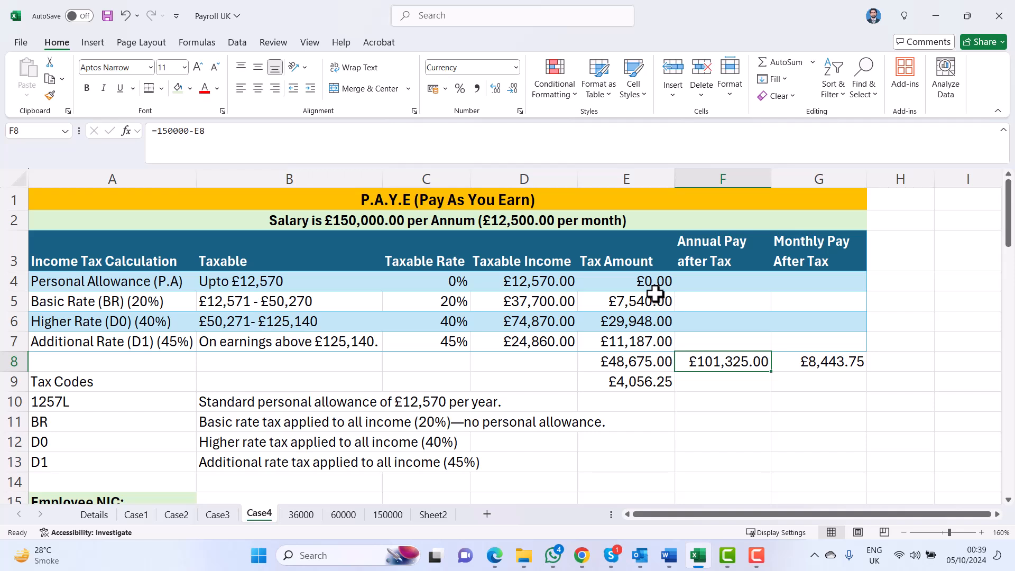
pyautogui.press('Left')
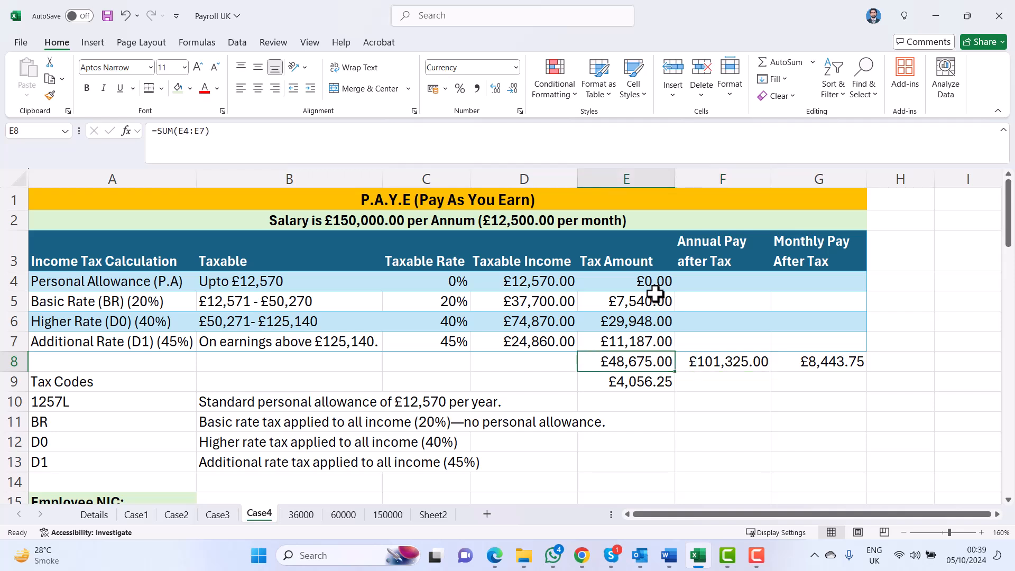
pyautogui.press('Right')
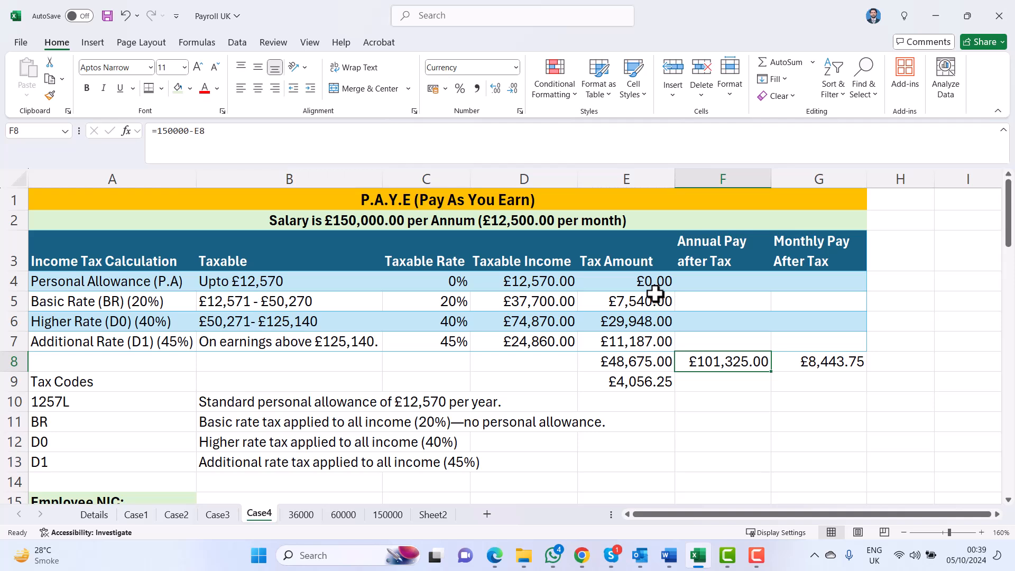
pyautogui.press('Right')
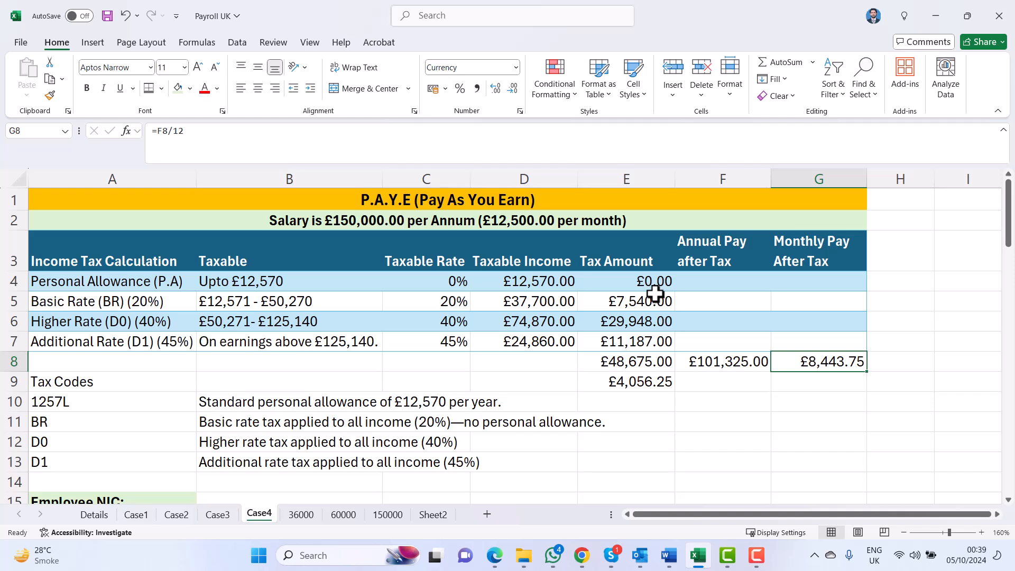
pyautogui.press('Left')
pyautogui.press('Right')
# On the Details sheet, fill the PAYE entry in B23 with light green and select the National Insurance entry below it
pyautogui.click(96, 514)
pyautogui.click(213, 246)
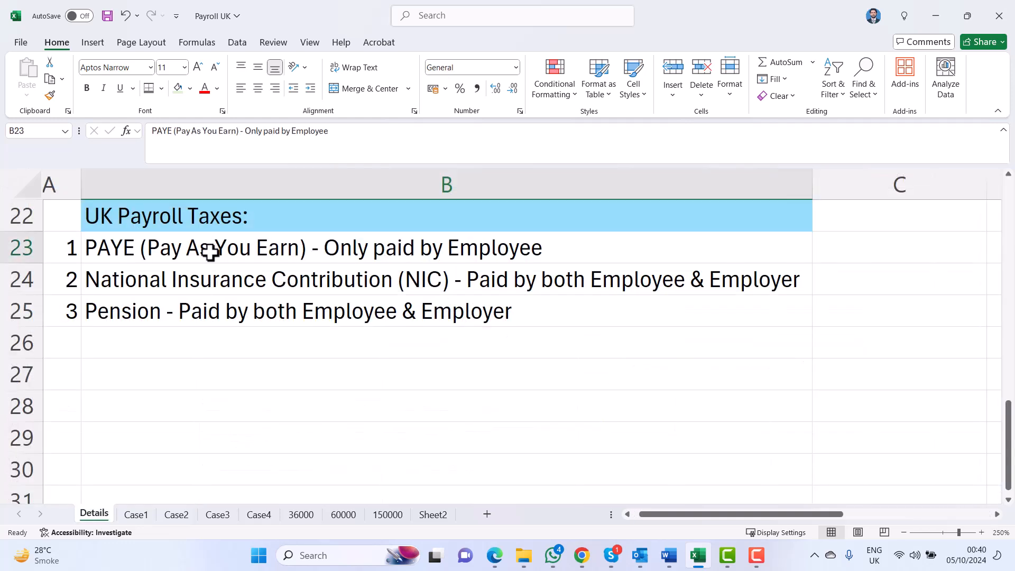
pyautogui.click(180, 90)
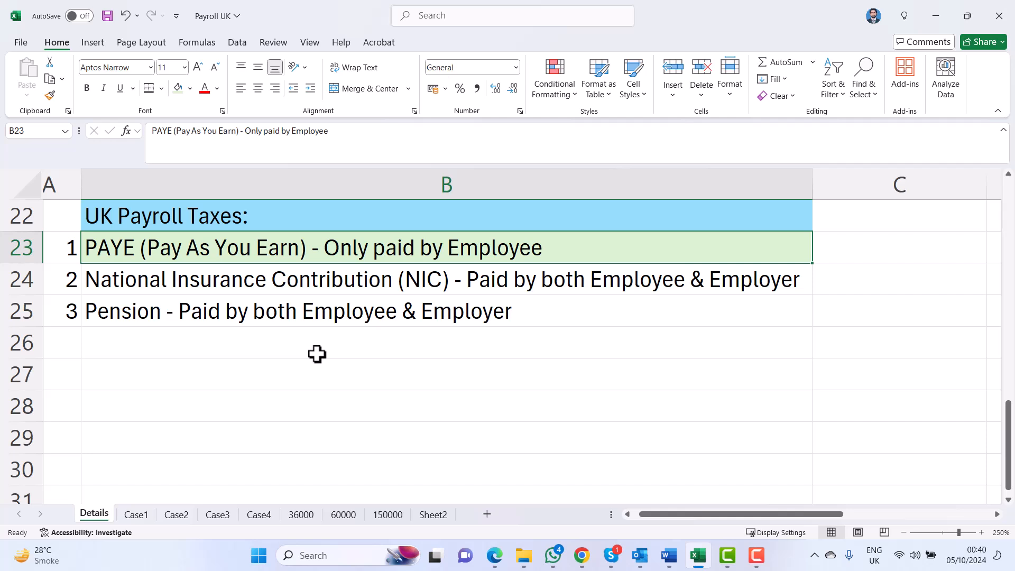
pyautogui.click(267, 284)
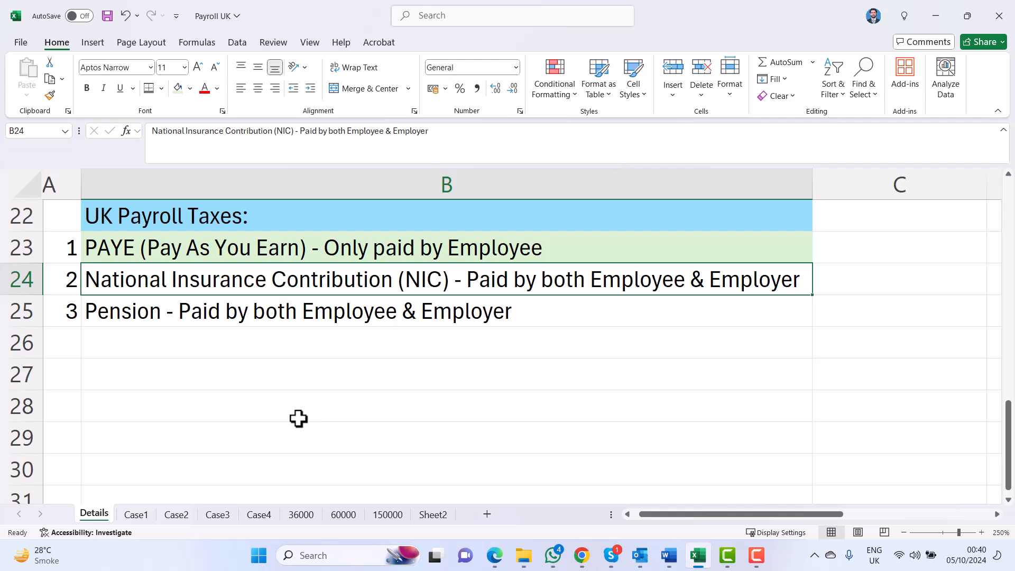
# On the Case1 sheet, enter 0 as the monthly and annual employee NIC for the £1,048 band in D23 and E23
pyautogui.click(141, 513)
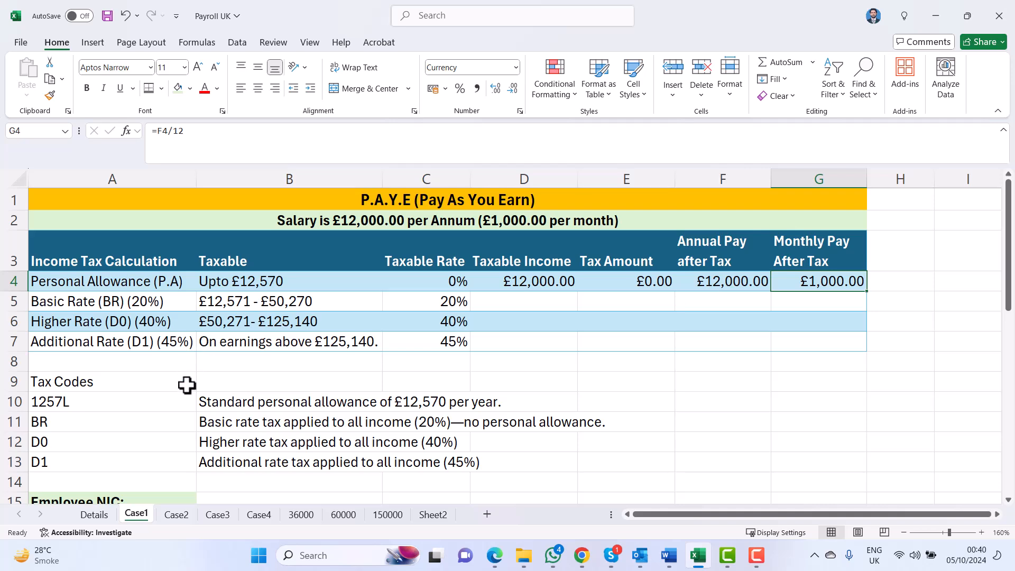
pyautogui.scroll(-5, 186, 384)
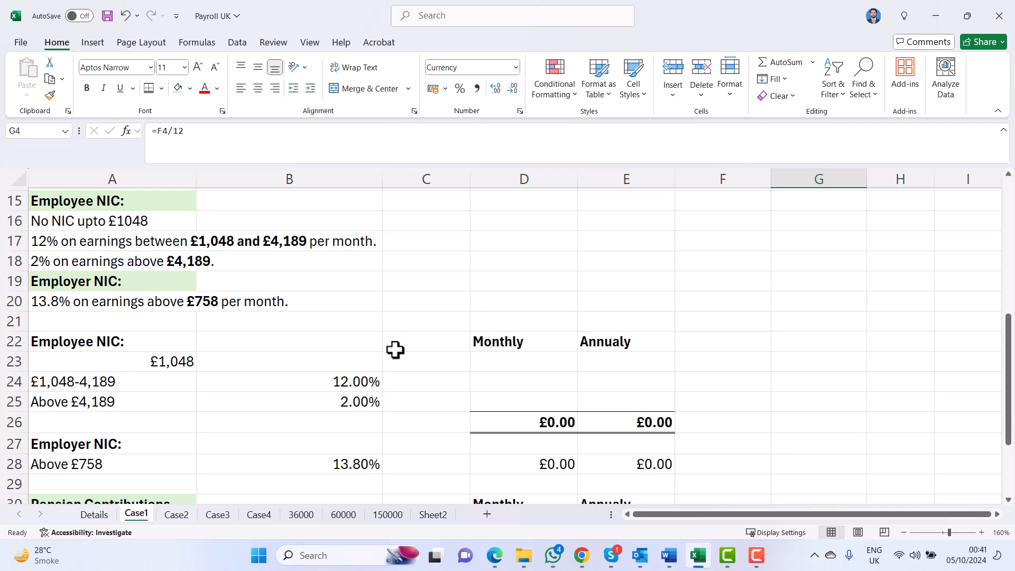
pyautogui.click(491, 357)
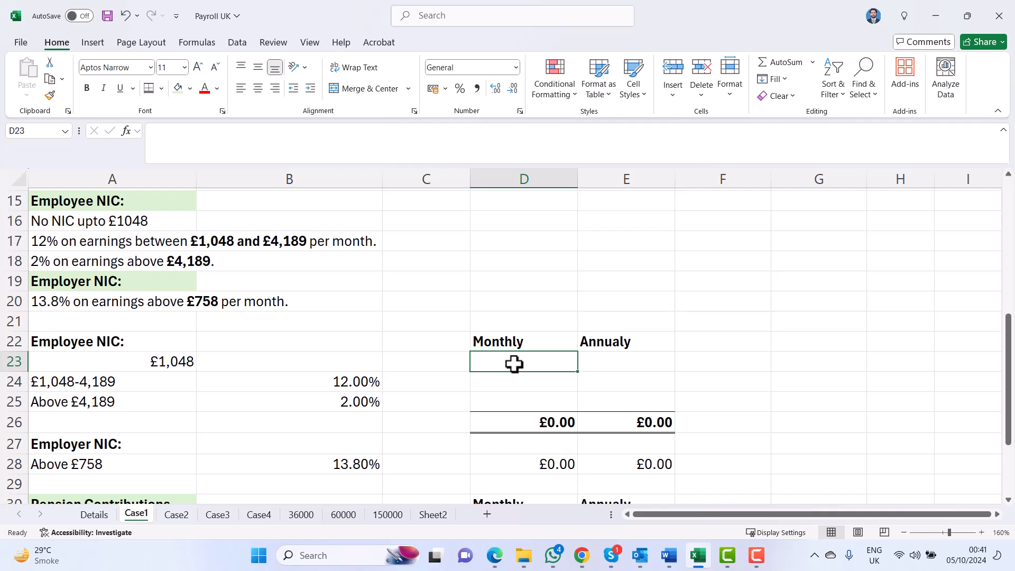
pyautogui.press('Left')
pyautogui.press('Left')
pyautogui.press('Left')
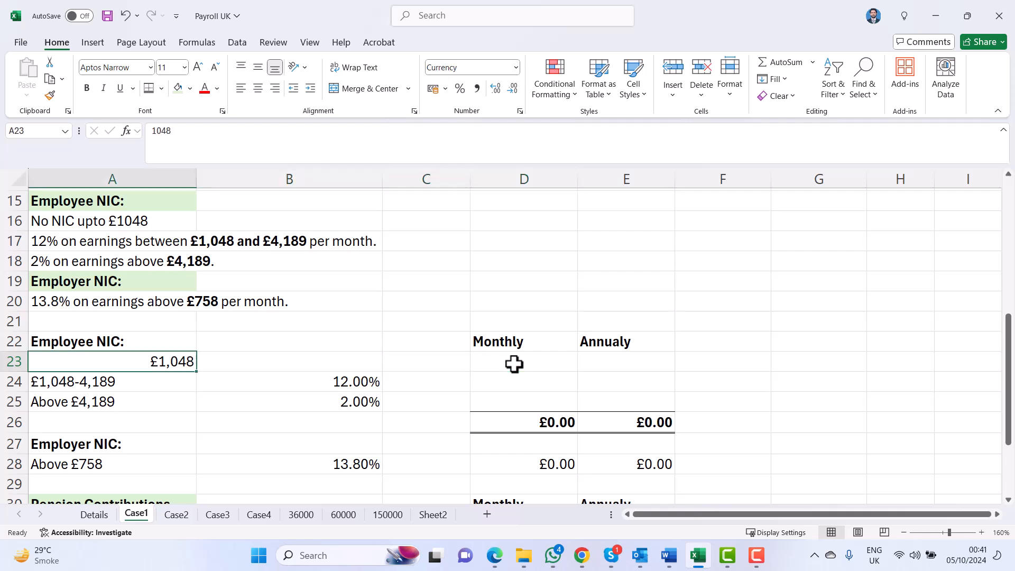
pyautogui.press('Right')
pyautogui.press('Right')
pyautogui.press('Right')
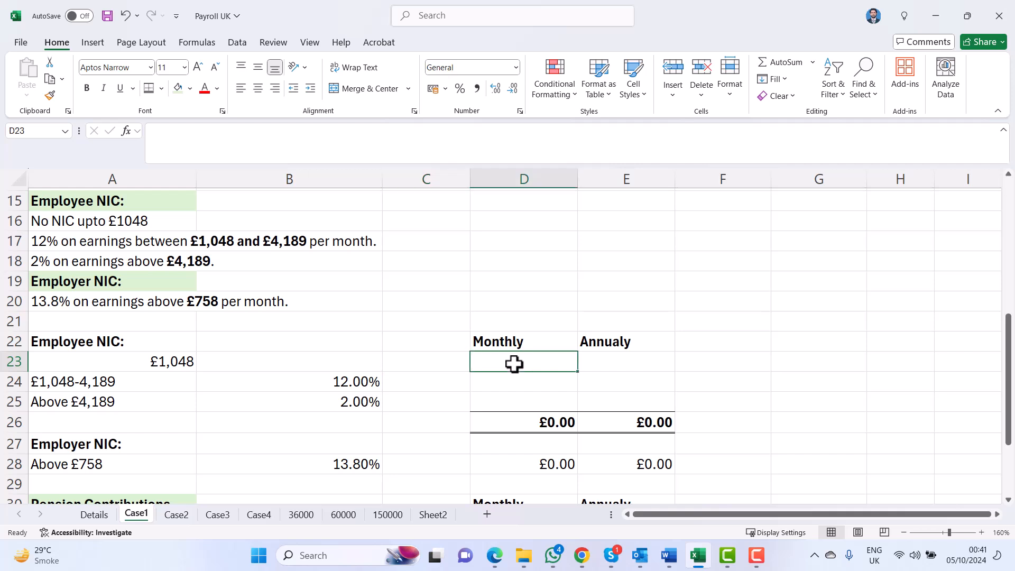
pyautogui.write('0')
pyautogui.press('Tab')
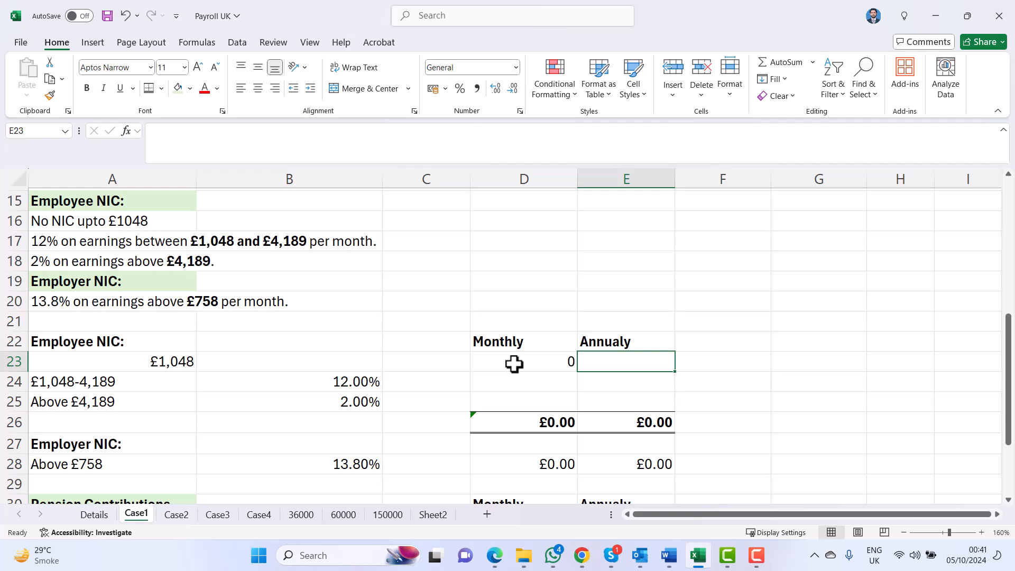
pyautogui.write('0')
pyautogui.press('Return')
pyautogui.press('Left')
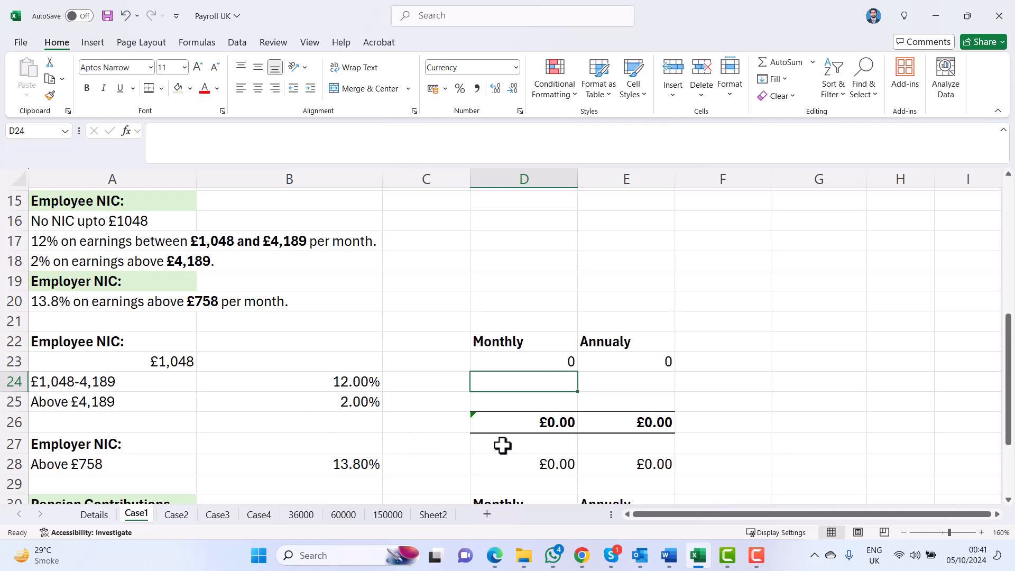
# Calculate the monthly earnings liable for employer NIC above £758 in C28 with the formula =1000-758
pyautogui.click(427, 467)
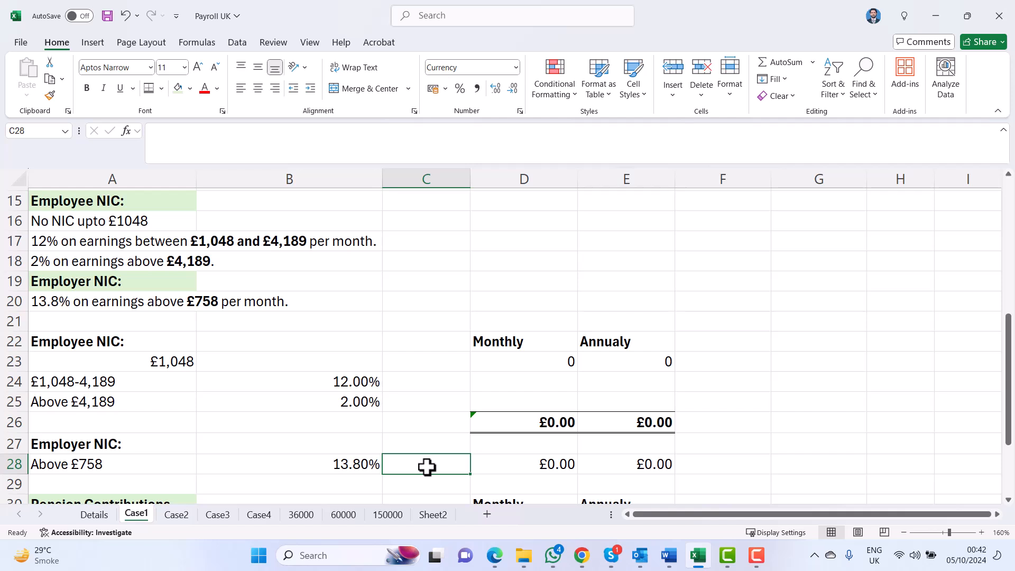
pyautogui.write('=1000')
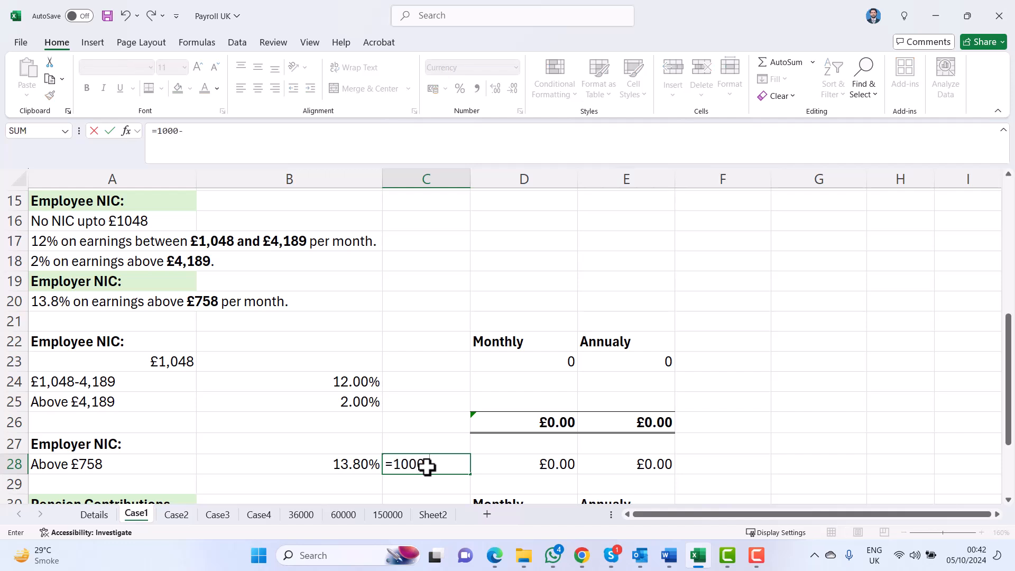
pyautogui.write('-758')
pyautogui.press('Return')
pyautogui.click(427, 465)
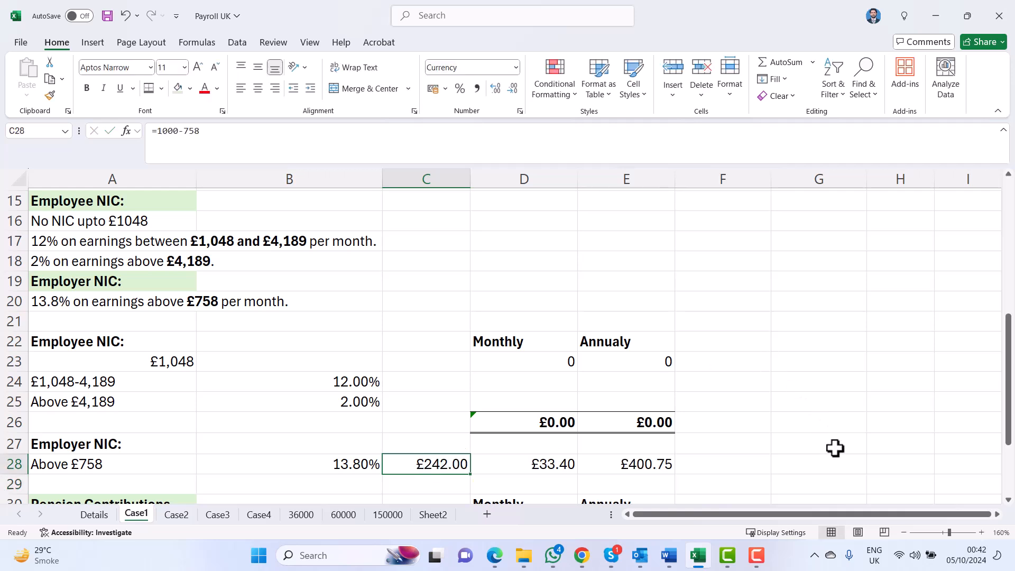
# Review Case1's monthly and annual employer NIC formulas in D28 and E28
pyautogui.press('Right')
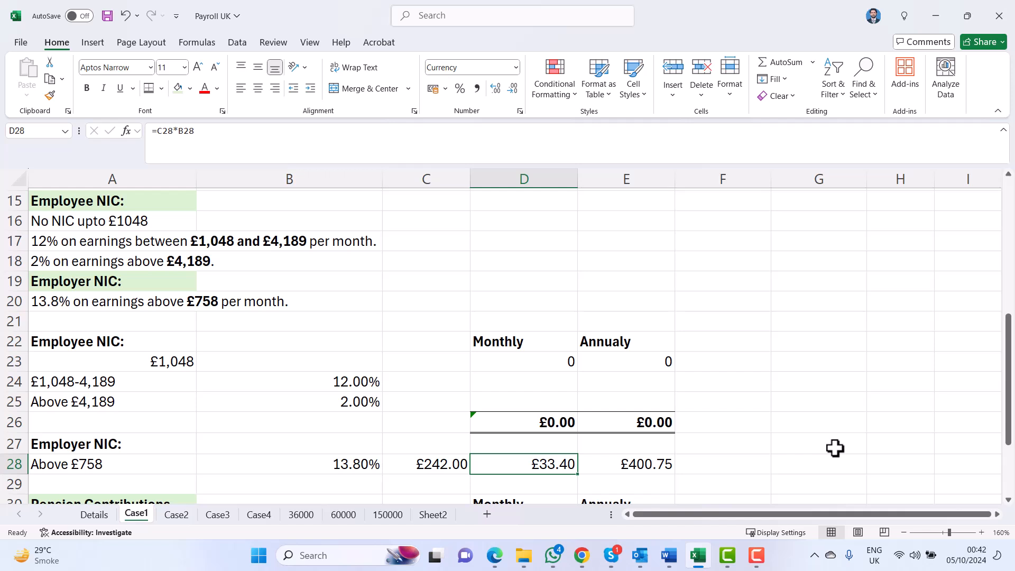
pyautogui.press('Right')
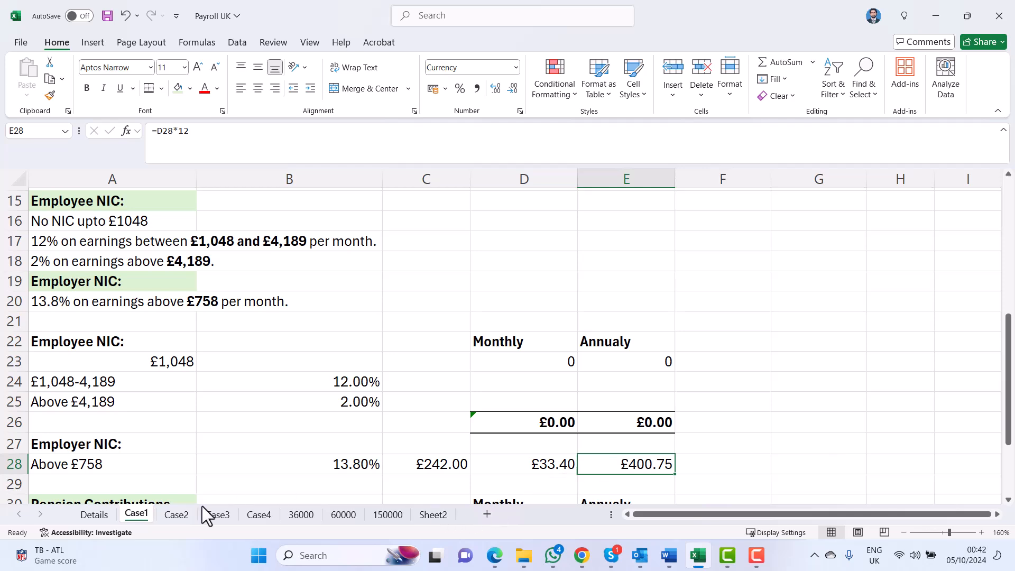
# On the Case2 sheet, enter 0% in B23 as the employee NIC rate for the £1,048 band
pyautogui.click(176, 515)
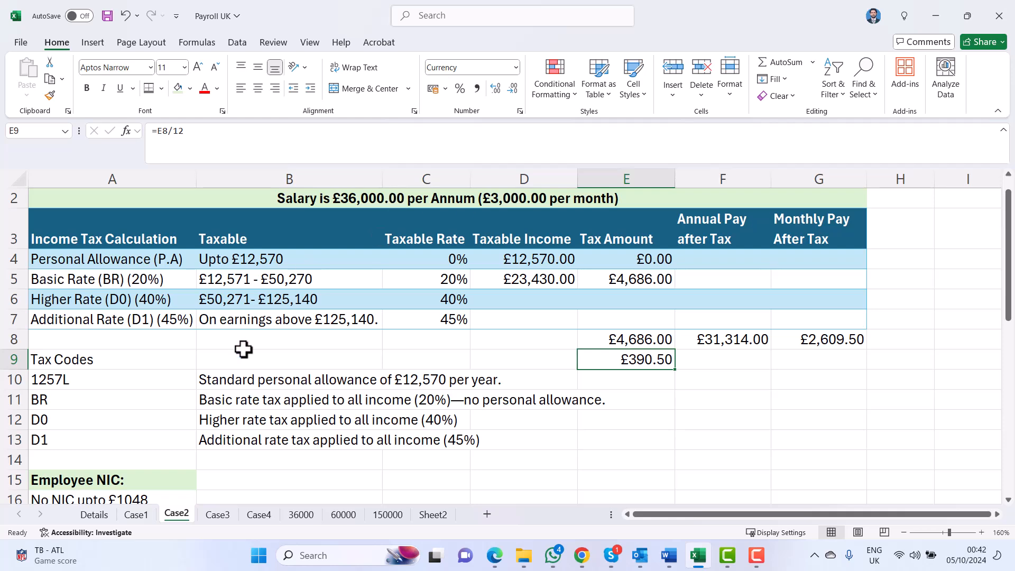
pyautogui.scroll(-5, 243, 349)
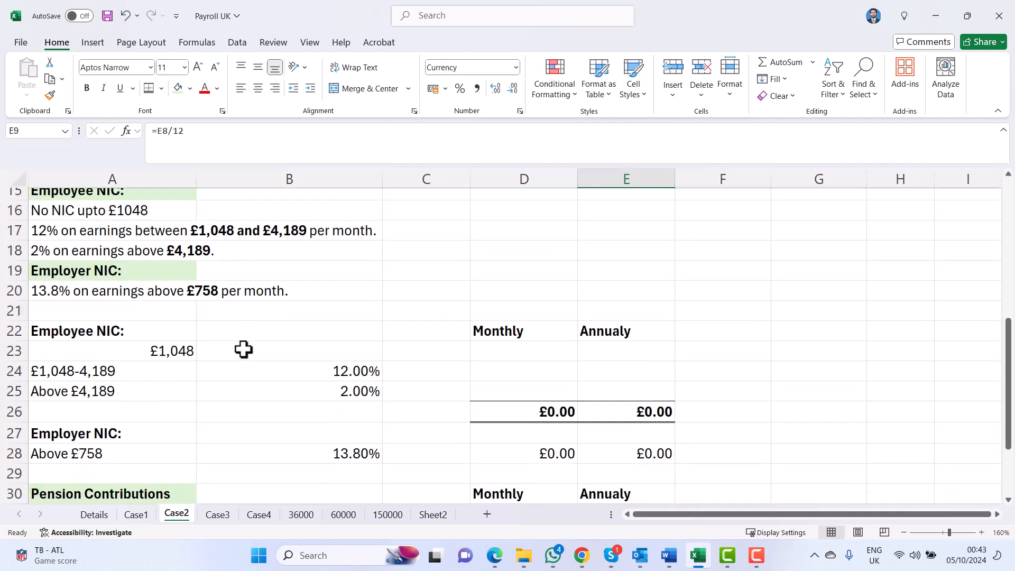
pyautogui.scroll(-1, 243, 349)
pyautogui.scroll(1, 243, 349)
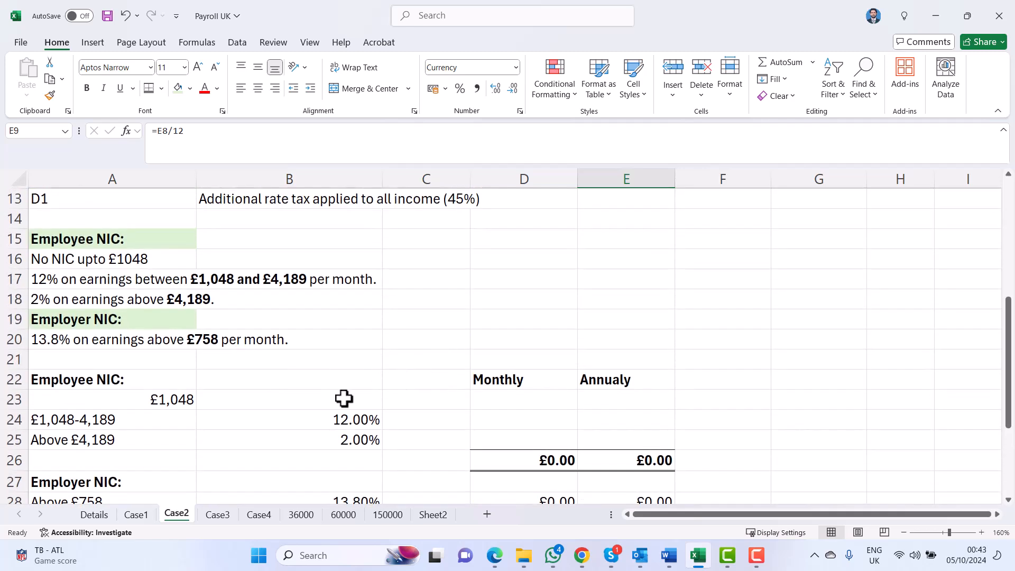
pyautogui.click(406, 400)
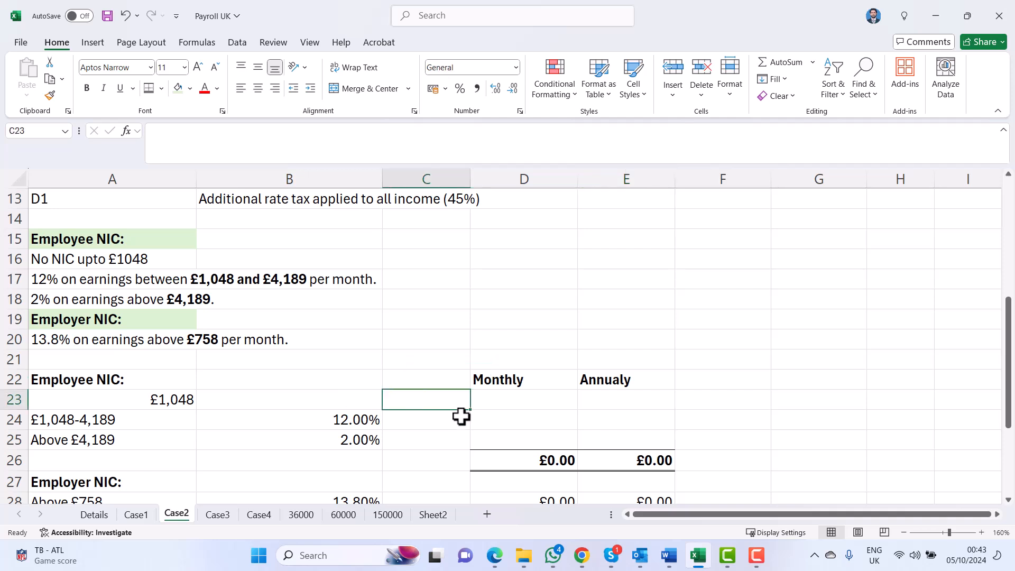
pyautogui.press('Left')
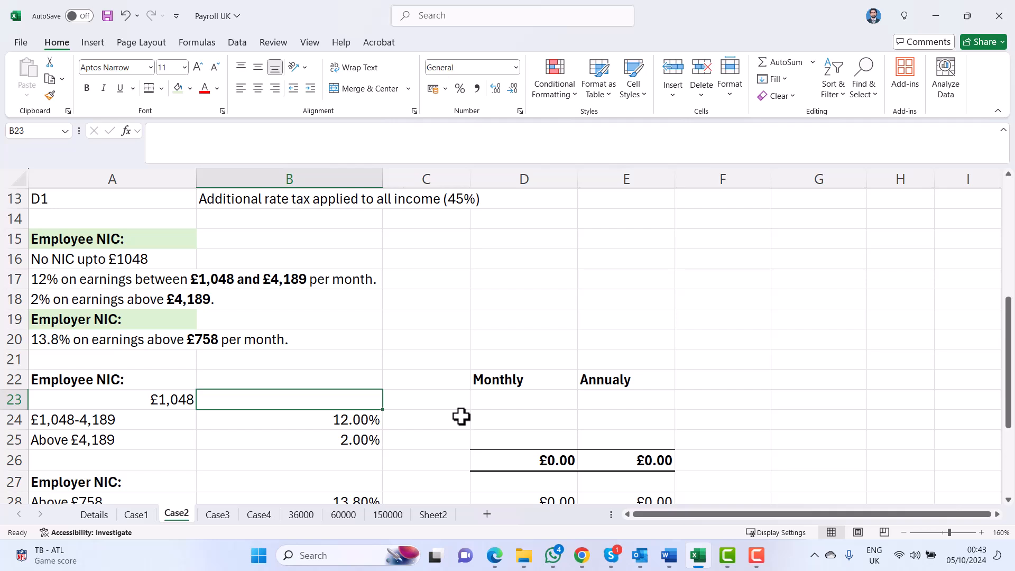
pyautogui.write('0%')
pyautogui.press('Return')
pyautogui.press('Up')
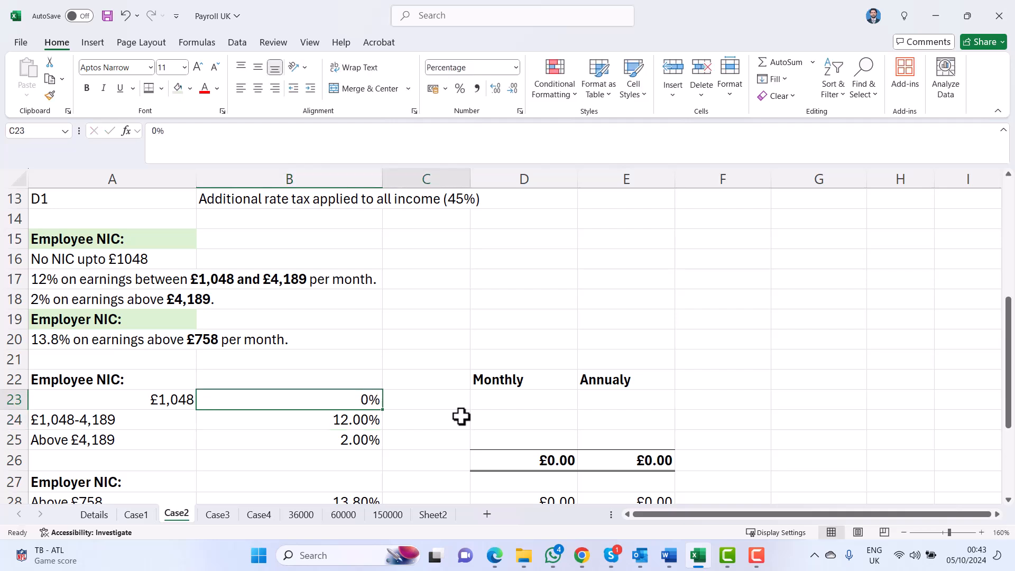
# Calculate the monthly earnings in the £1,048-4,189 employee NIC band in C24 with the formula =3000-1048
pyautogui.press('Right')
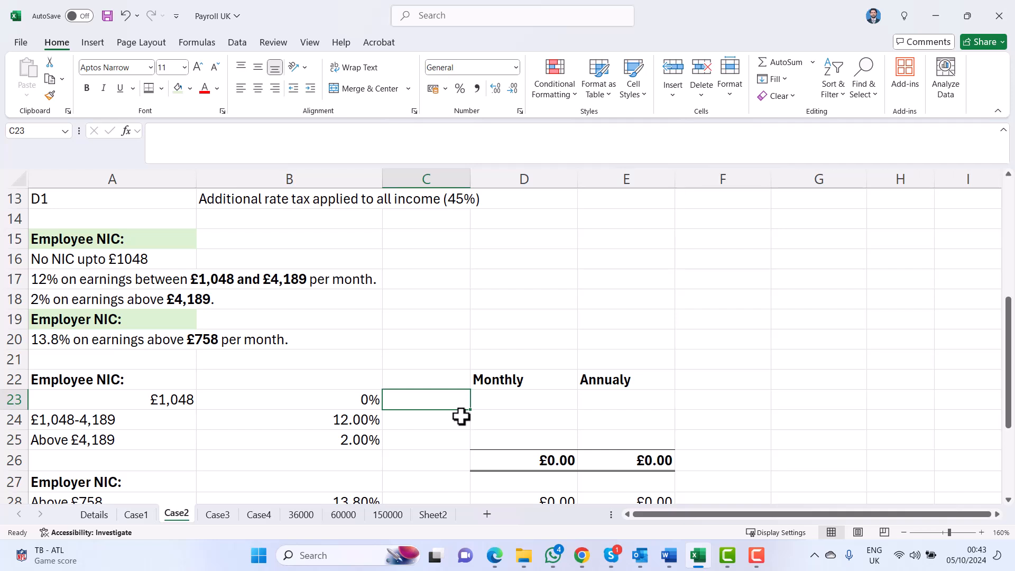
pyautogui.click(461, 417)
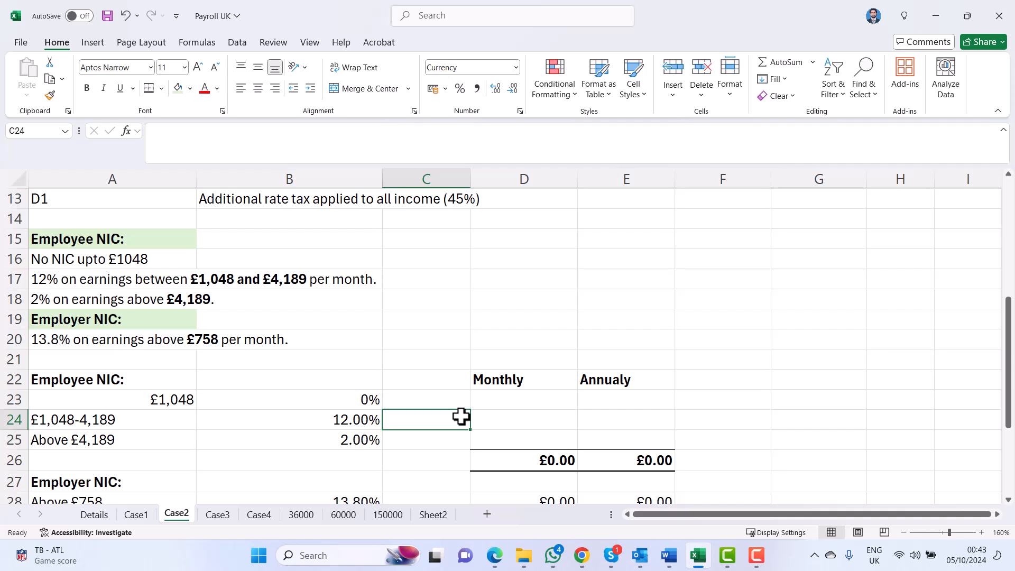
pyautogui.write('=3')
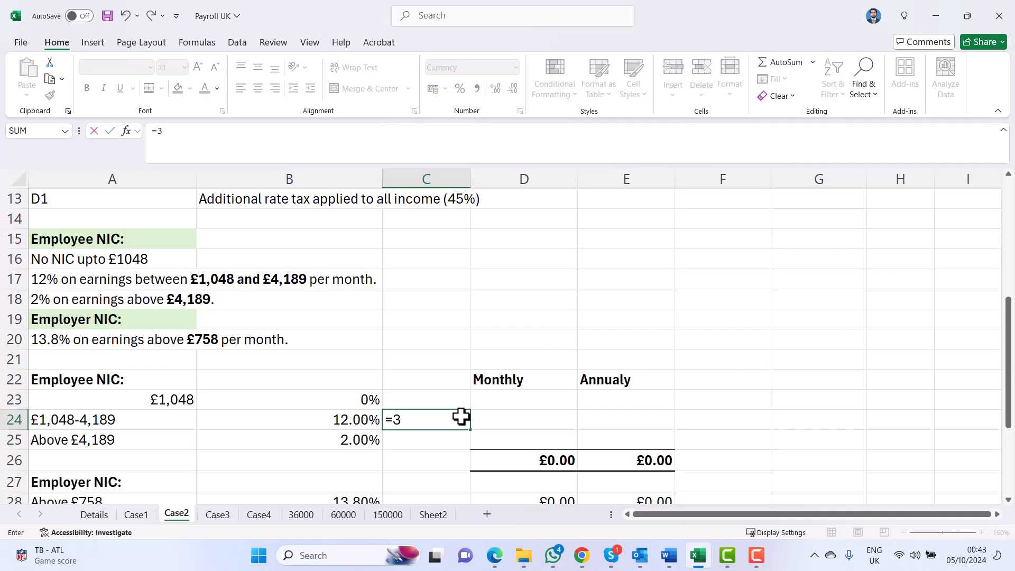
pyautogui.write('000-')
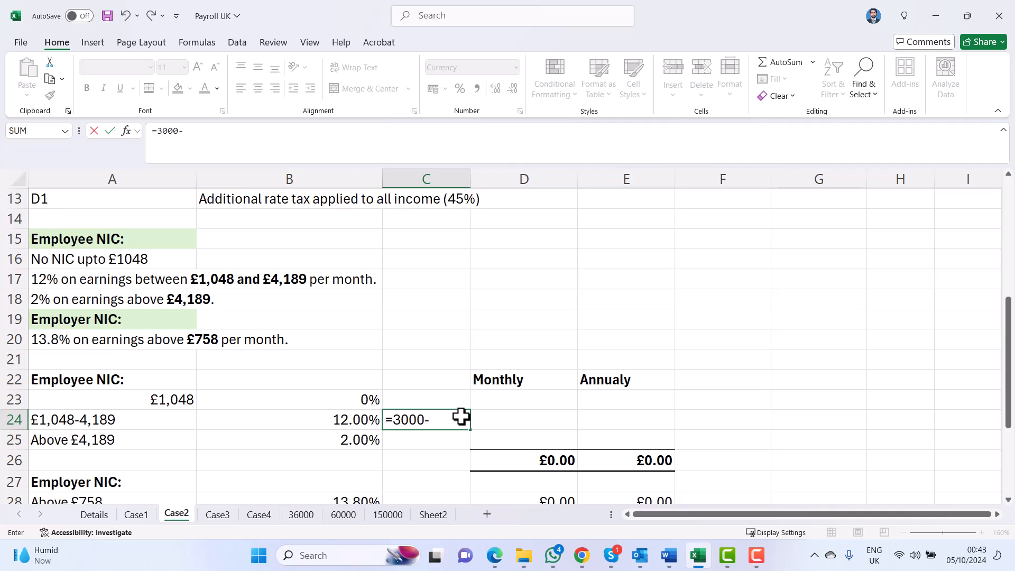
pyautogui.write('1048')
pyautogui.press('Return')
pyautogui.click(462, 419)
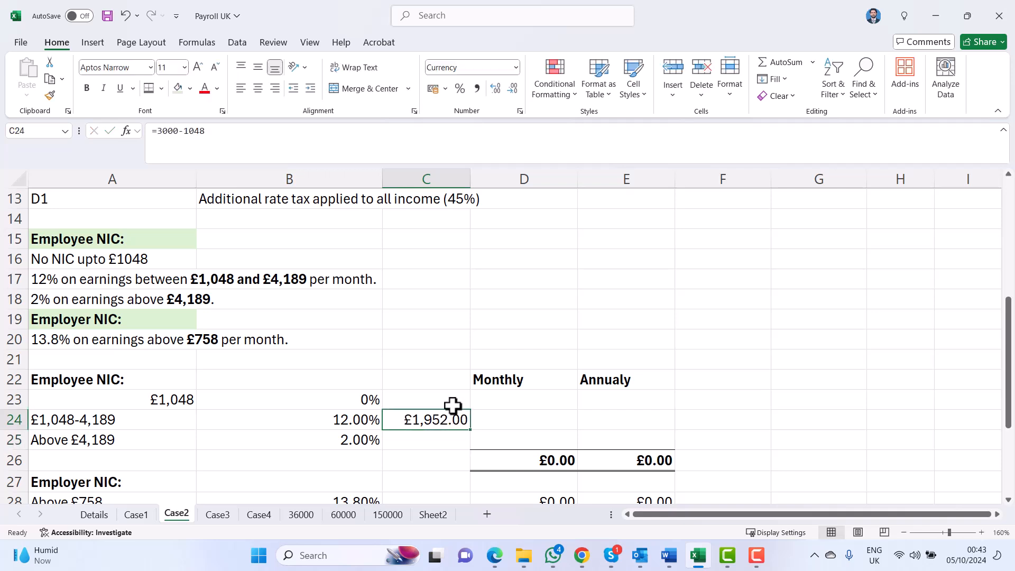
# Calculate the monthly employee NIC for the 12% band in D24 with the formula =C24*B24
pyautogui.click(496, 421)
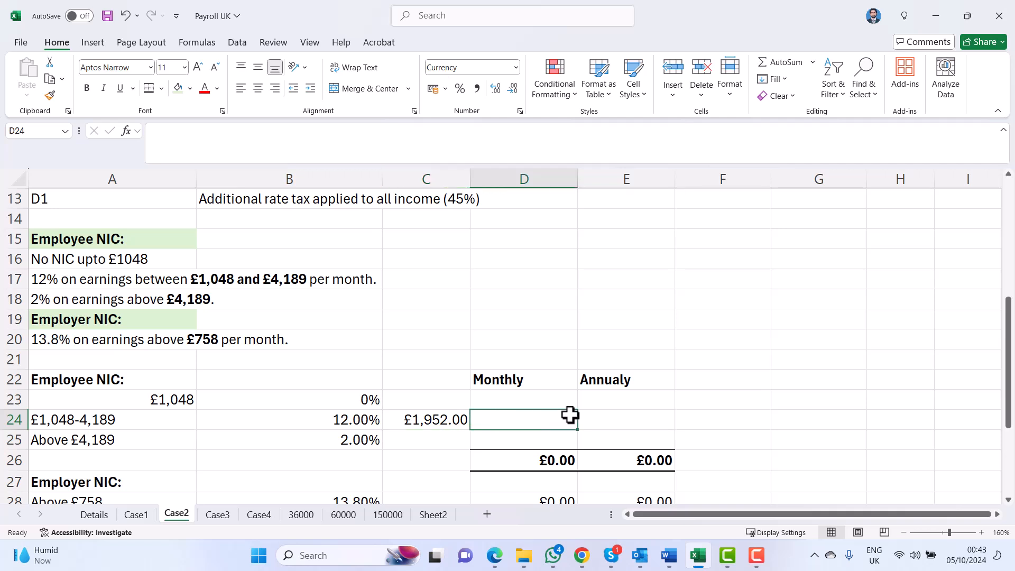
pyautogui.write('=')
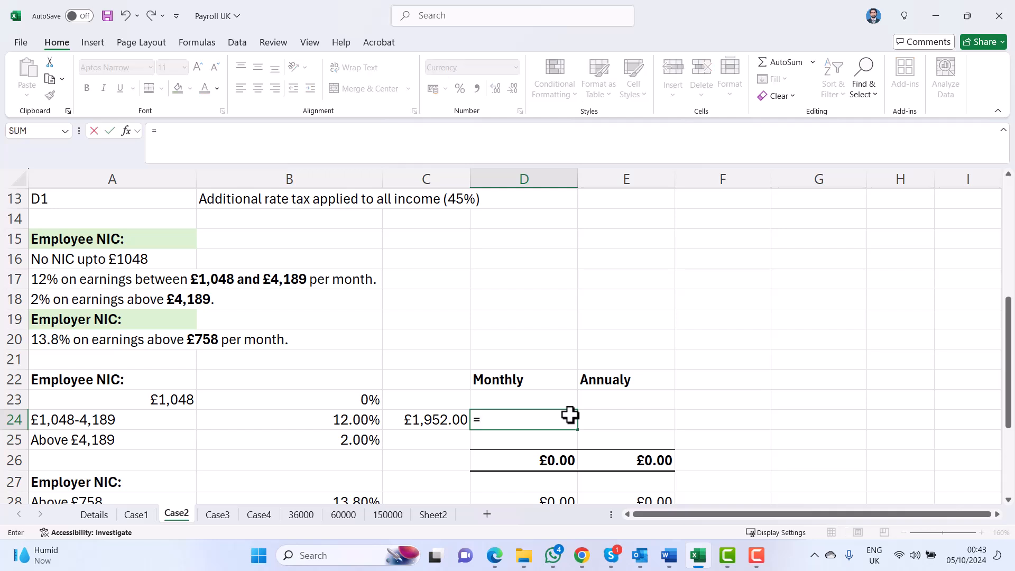
pyautogui.press('Left')
pyautogui.write('*')
pyautogui.press('Left')
pyautogui.press('Left')
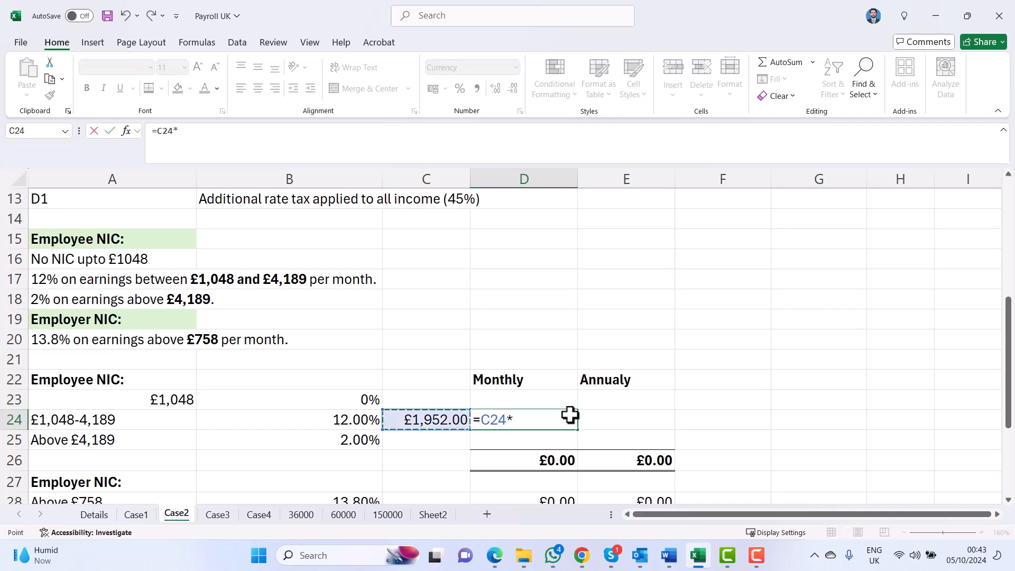
pyautogui.press('Return')
pyautogui.click(570, 414)
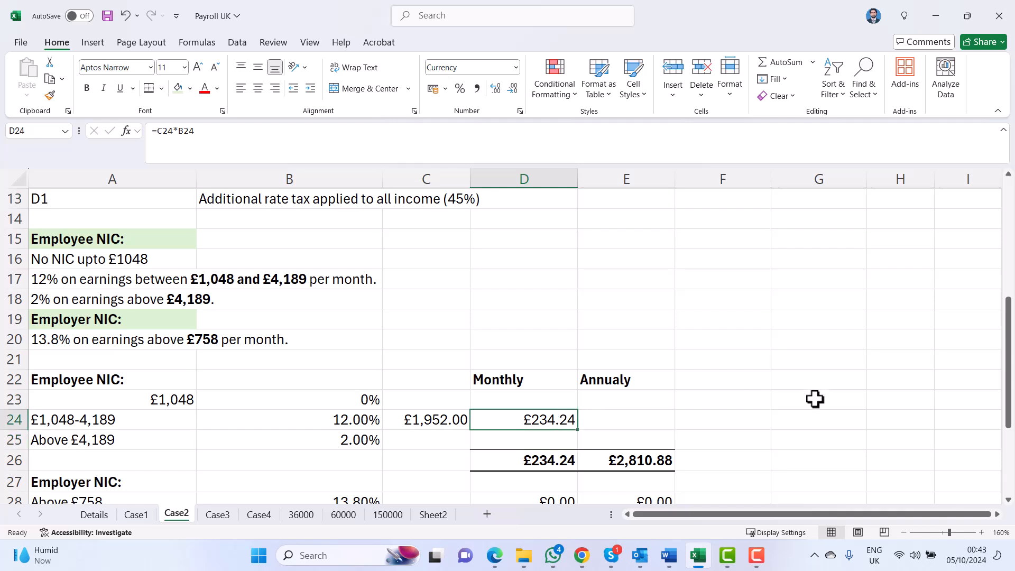
# Calculate the annual employee NIC for the 12% band in E24 with the formula =D24*12
pyautogui.press('Right')
pyautogui.write('=')
pyautogui.press('Left')
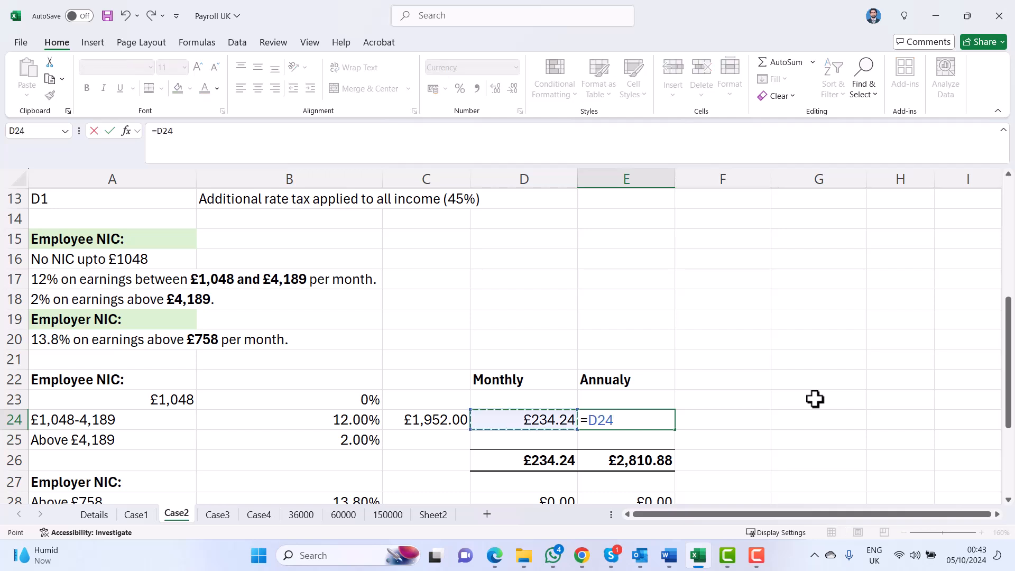
pyautogui.write('*12')
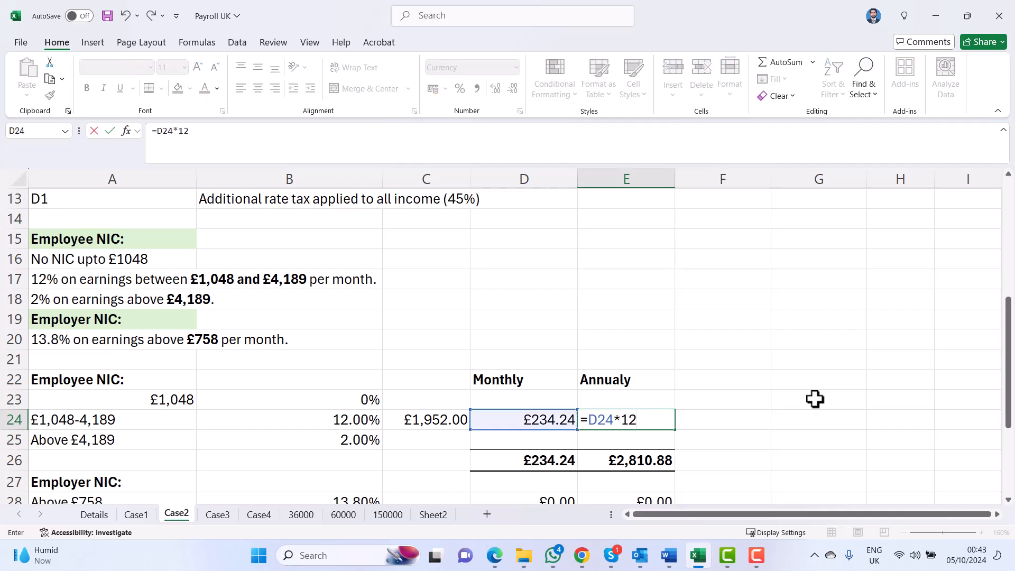
pyautogui.press('Return')
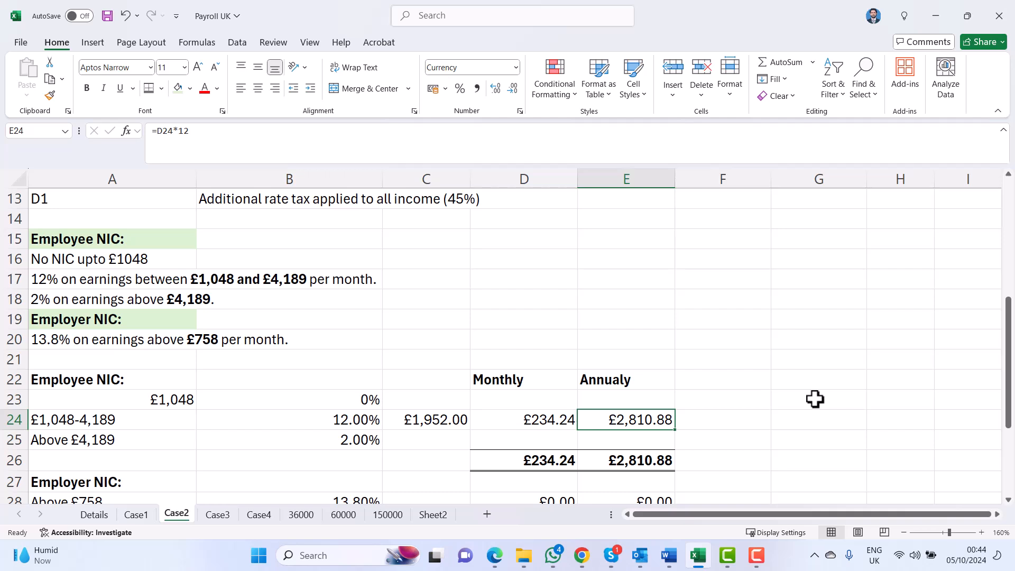
# Calculate Case2's monthly earnings liable for employer NIC above £758 in C28 with the formula =3000-758
pyautogui.scroll(-3, 460, 368)
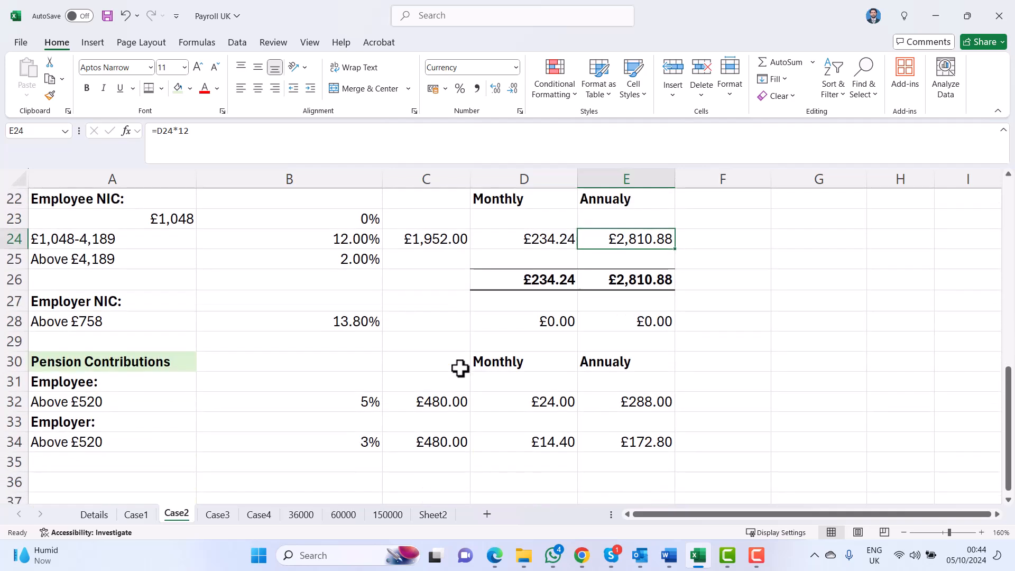
pyautogui.scroll(2, 460, 369)
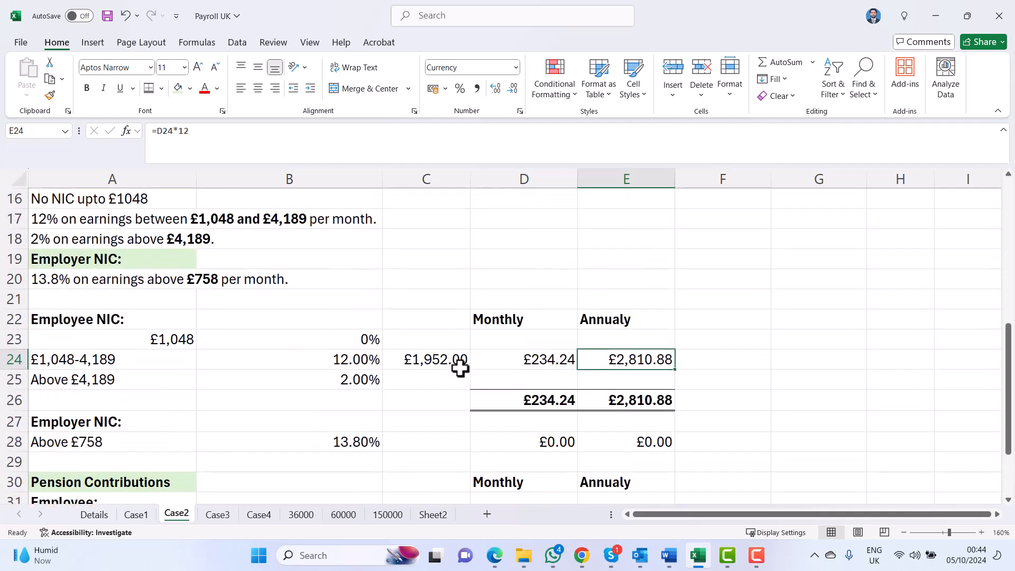
pyautogui.click(345, 439)
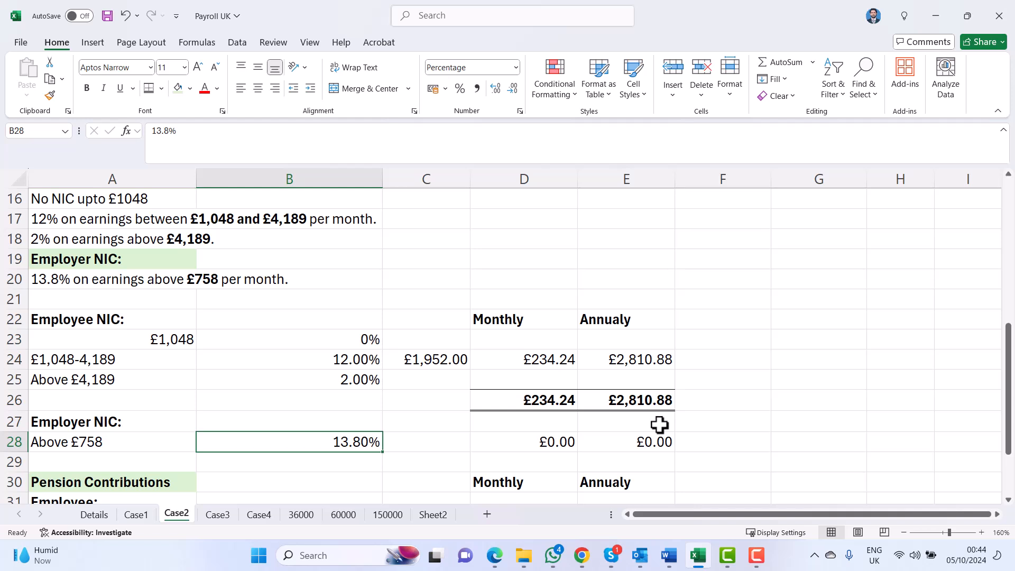
pyautogui.press('Right')
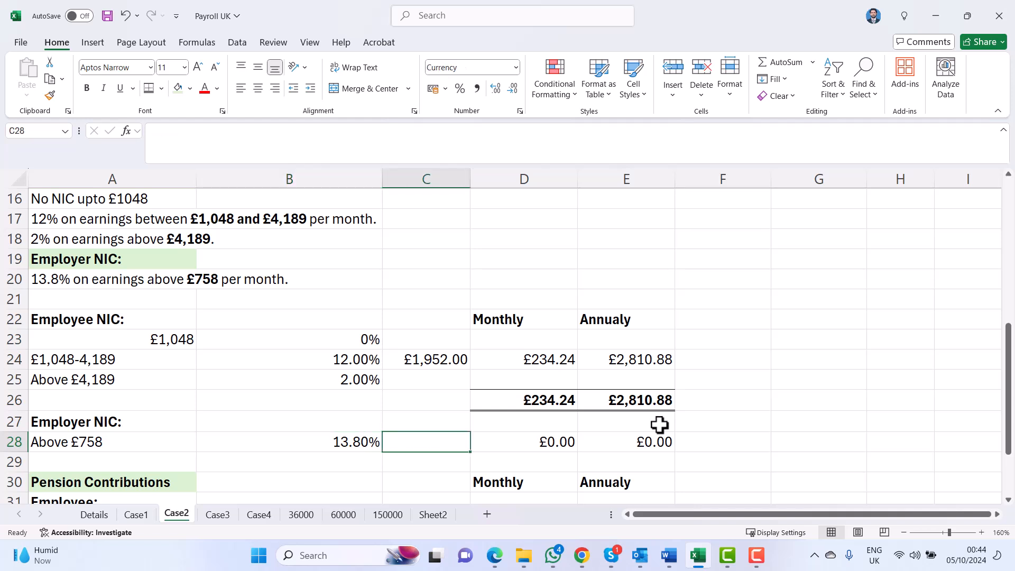
pyautogui.write('=3000')
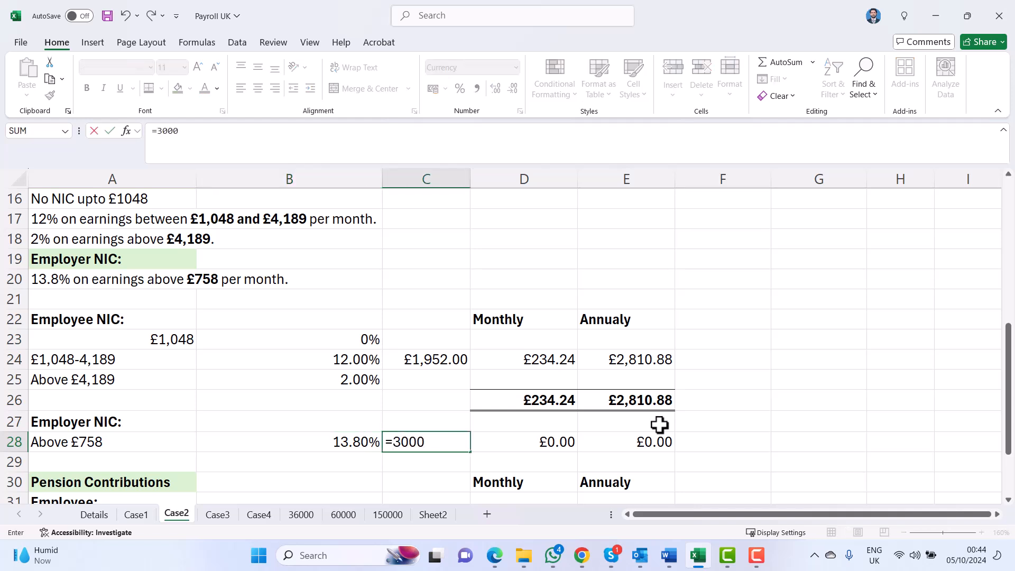
pyautogui.write('-758')
pyautogui.press('Return')
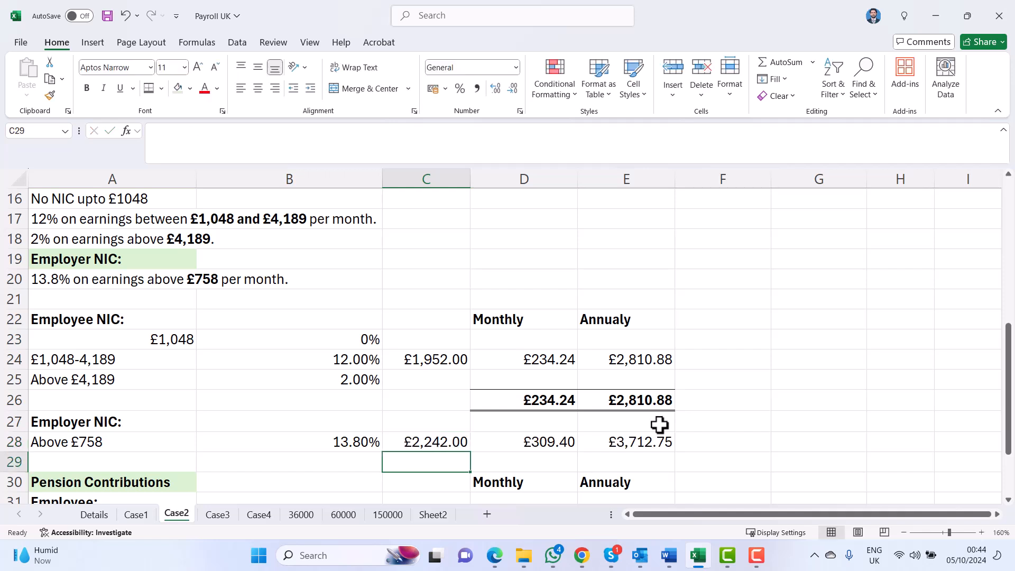
pyautogui.press('Up')
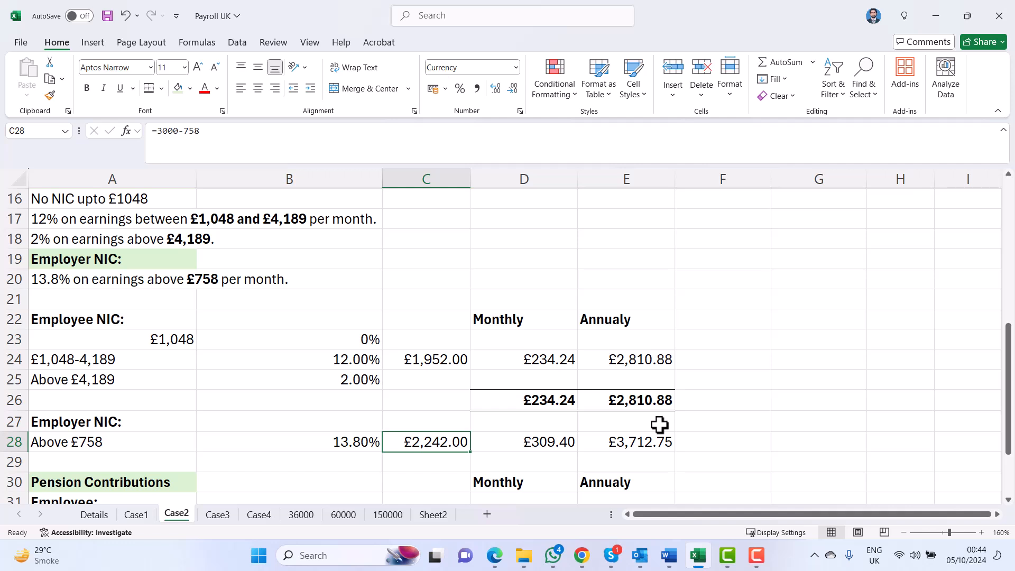
# Review Case2's monthly and annual employer NIC formulas in D28 and E28
pyautogui.press('Right')
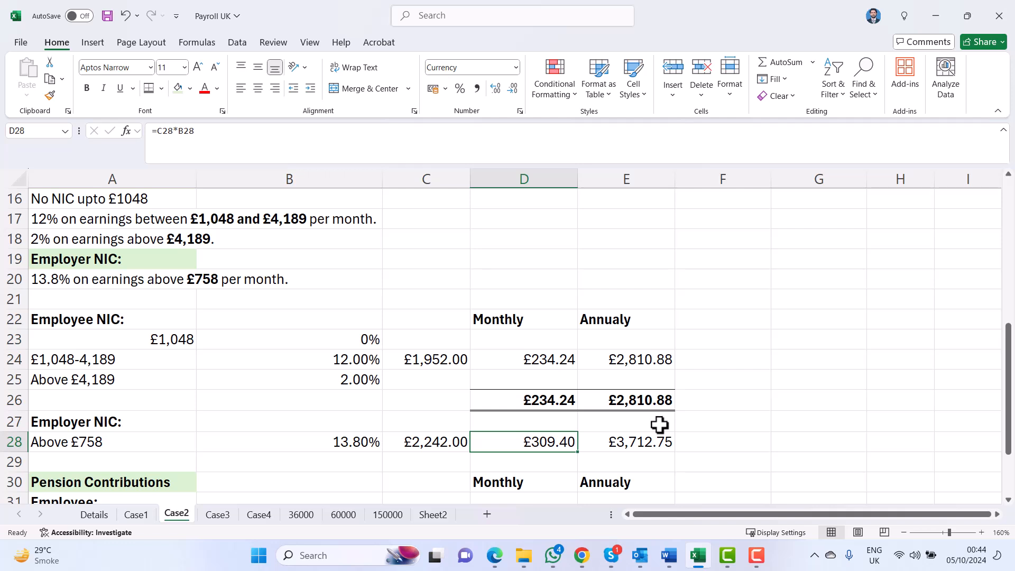
pyautogui.press('Right')
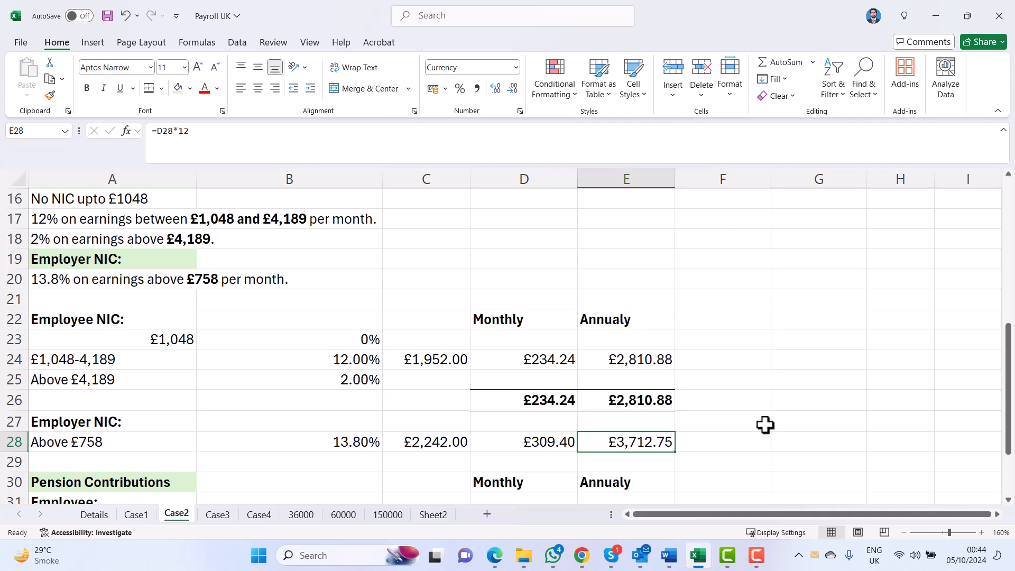
# On the Case3 sheet, calculate the monthly earnings in the 12% employee NIC band in C24 with the formula =4189-1048
pyautogui.click(217, 514)
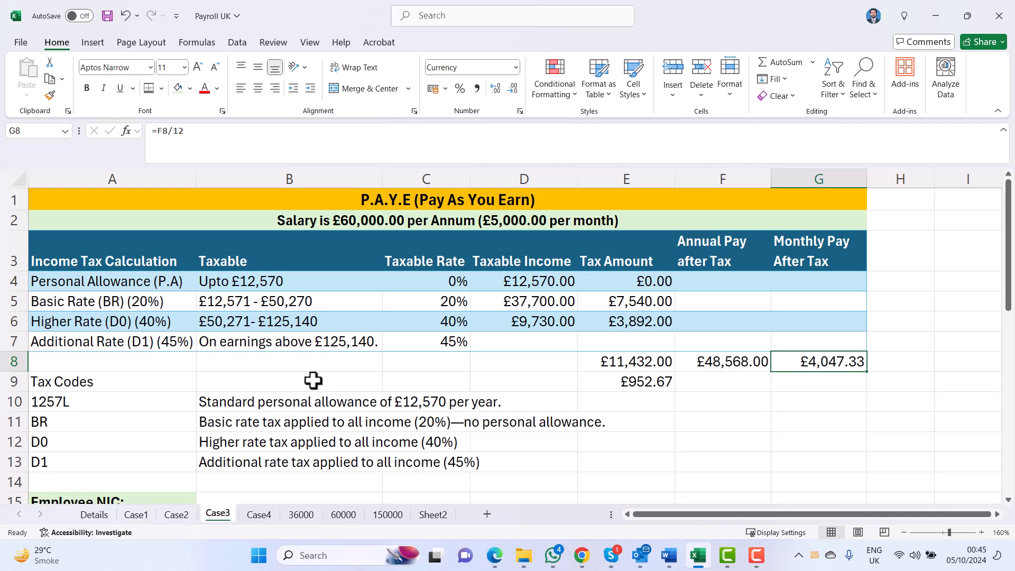
pyautogui.scroll(-4, 317, 385)
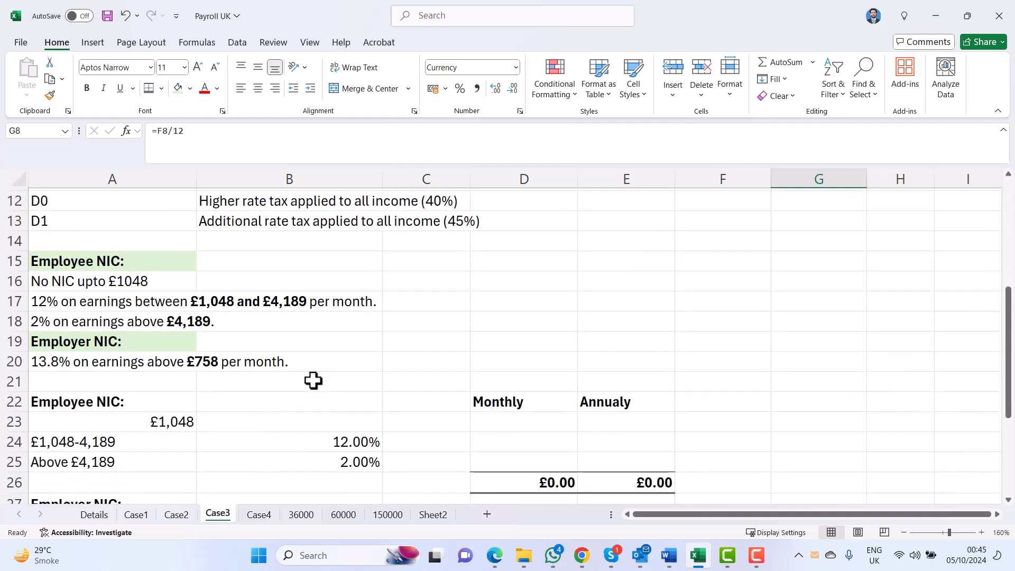
pyautogui.scroll(-1, 313, 381)
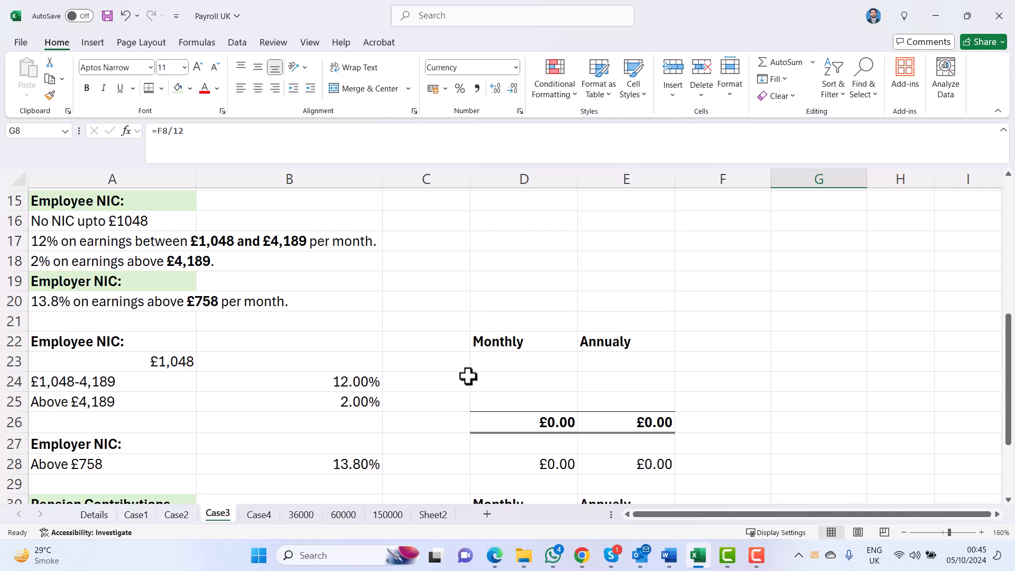
pyautogui.click(454, 377)
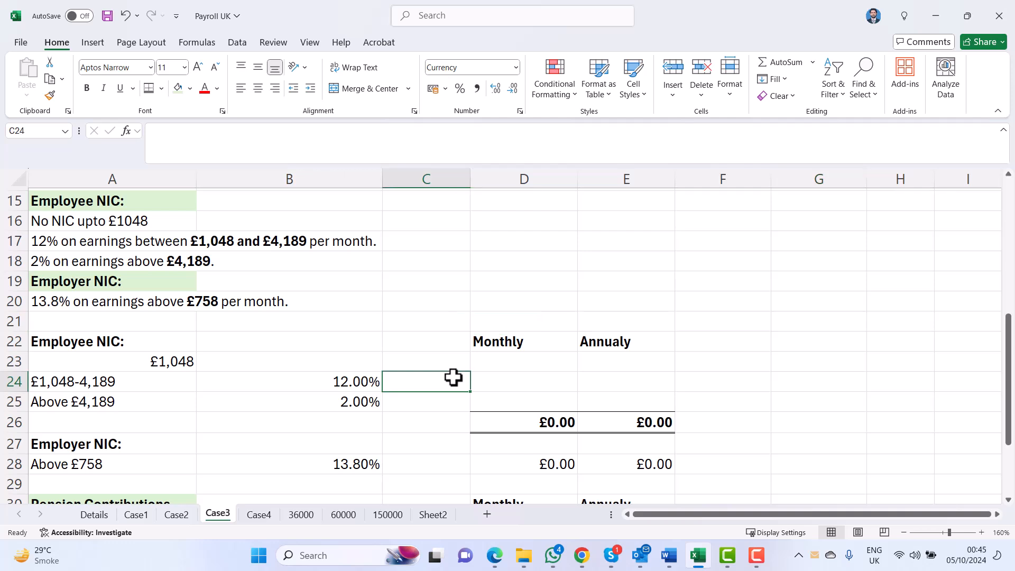
pyautogui.write('=')
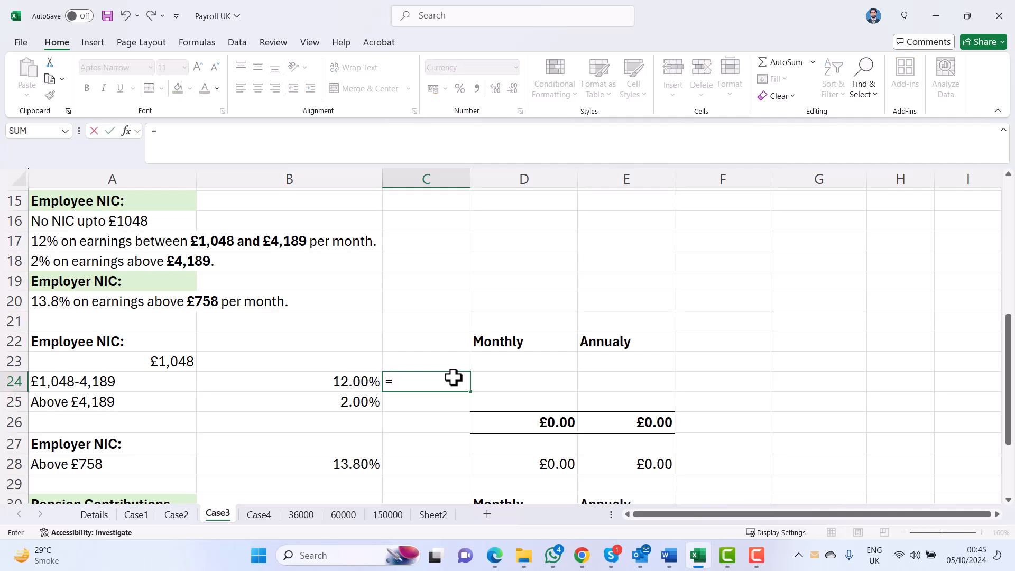
pyautogui.write('4189-1048')
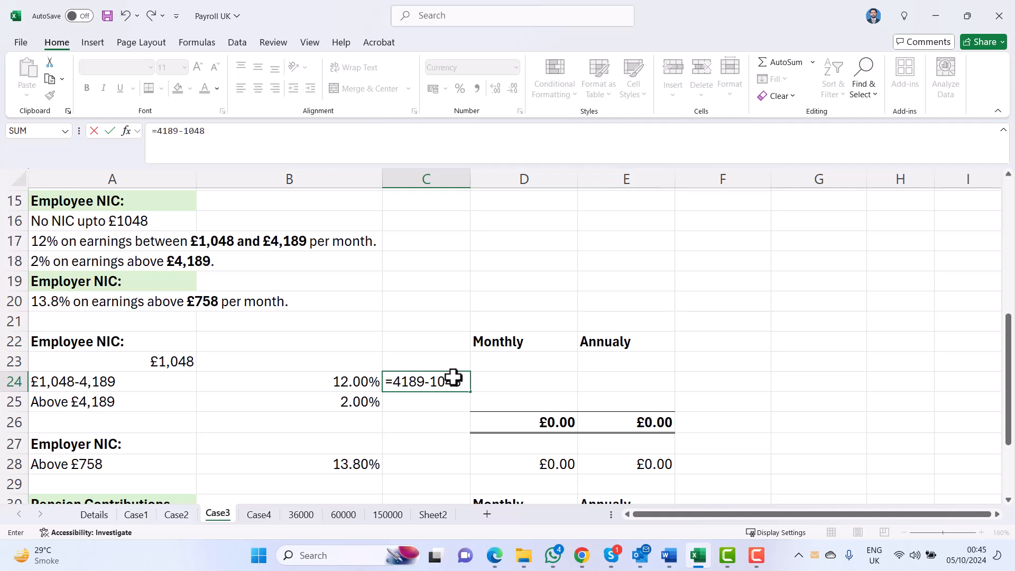
pyautogui.press('Return')
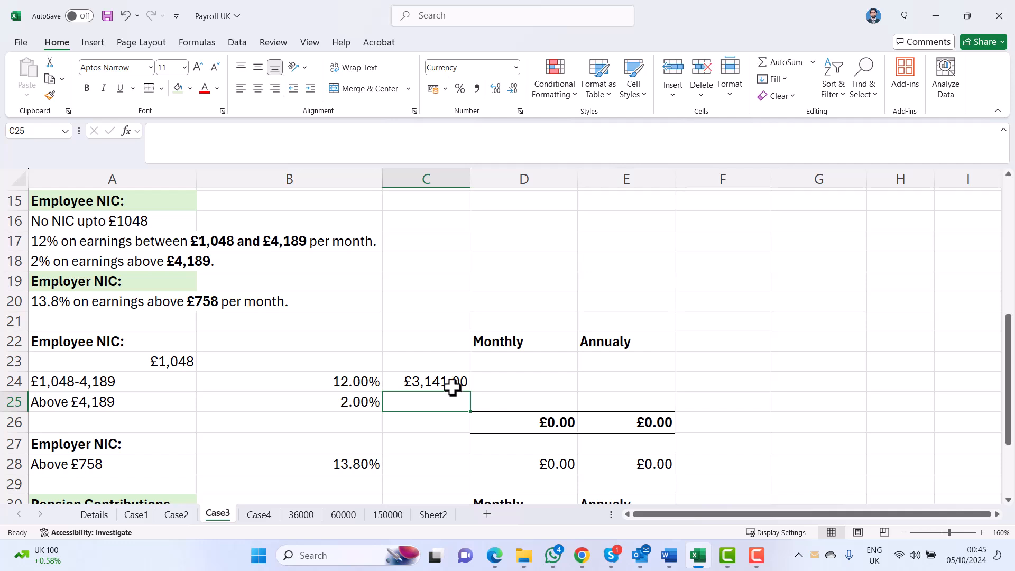
pyautogui.click(453, 383)
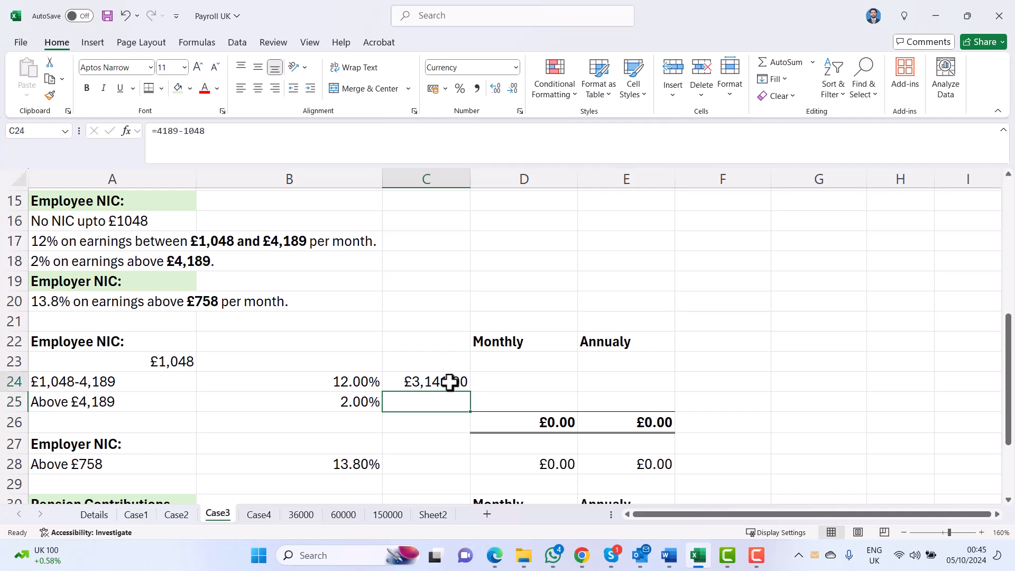
# Calculate Case3's monthly employee NIC for the 12% band in D24 with the formula =C24*B24
pyautogui.click(562, 379)
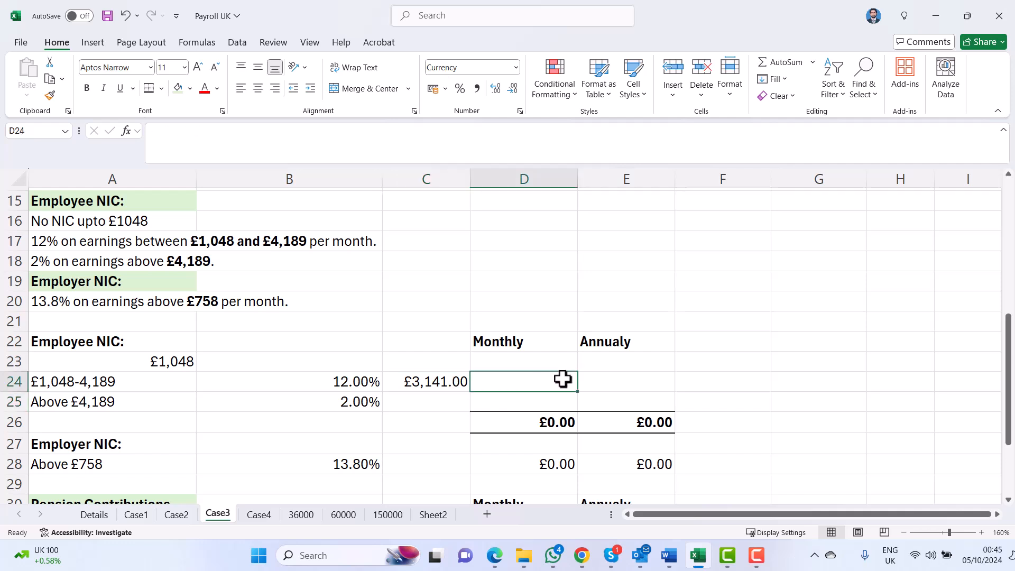
pyautogui.write('=')
pyautogui.press('Left')
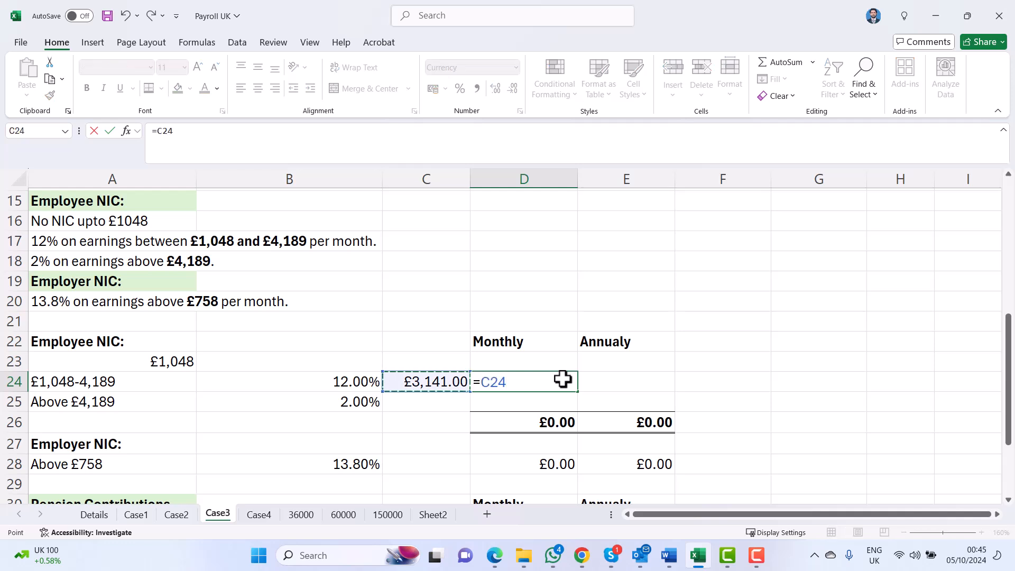
pyautogui.write('*')
pyautogui.press('Left')
pyautogui.press('Left')
pyautogui.press('Return')
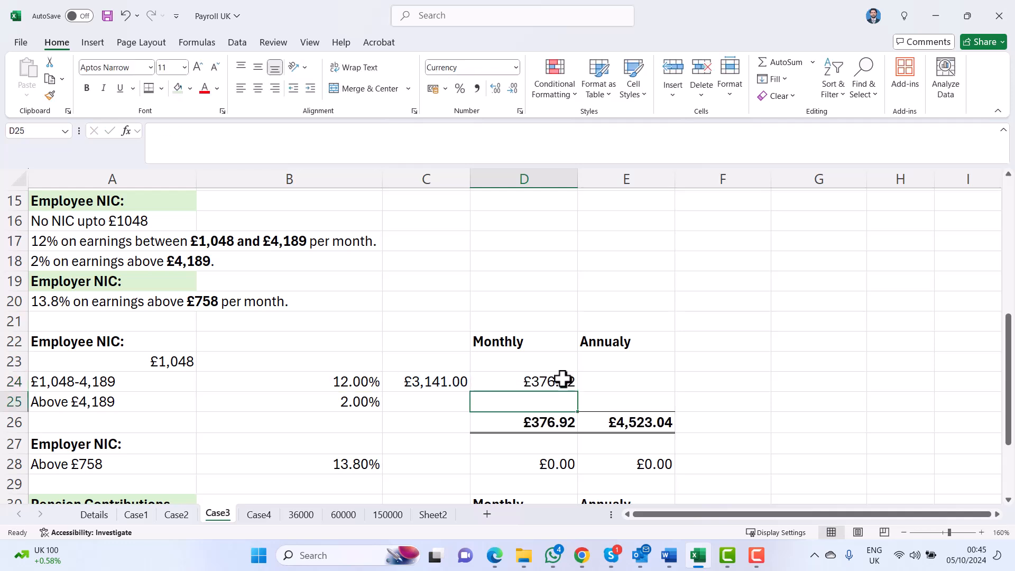
pyautogui.click(563, 379)
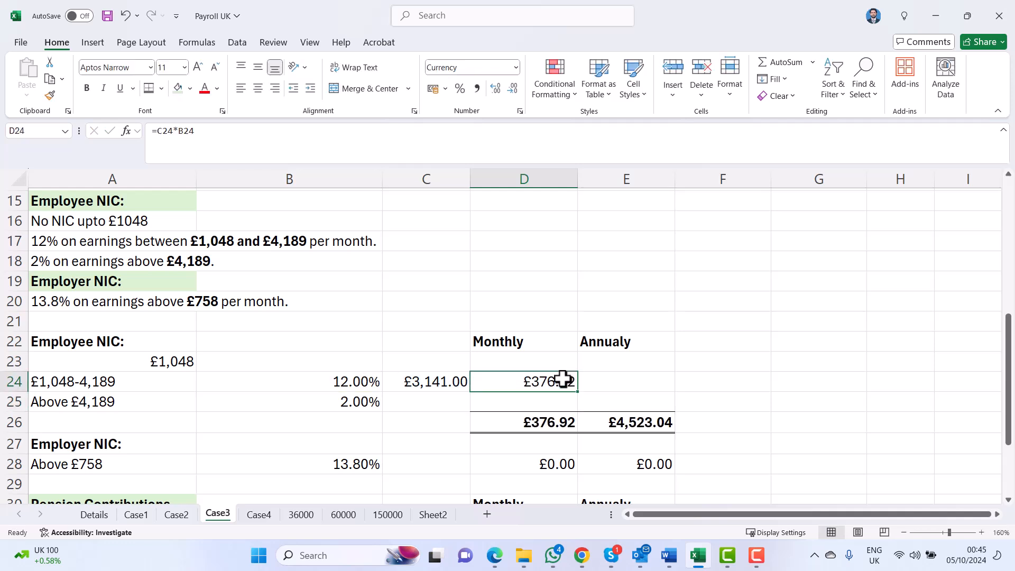
# Calculate Case3's monthly earnings above £4,189 in C25 with the formula =5000-4189
pyautogui.click(440, 404)
pyautogui.write('=')
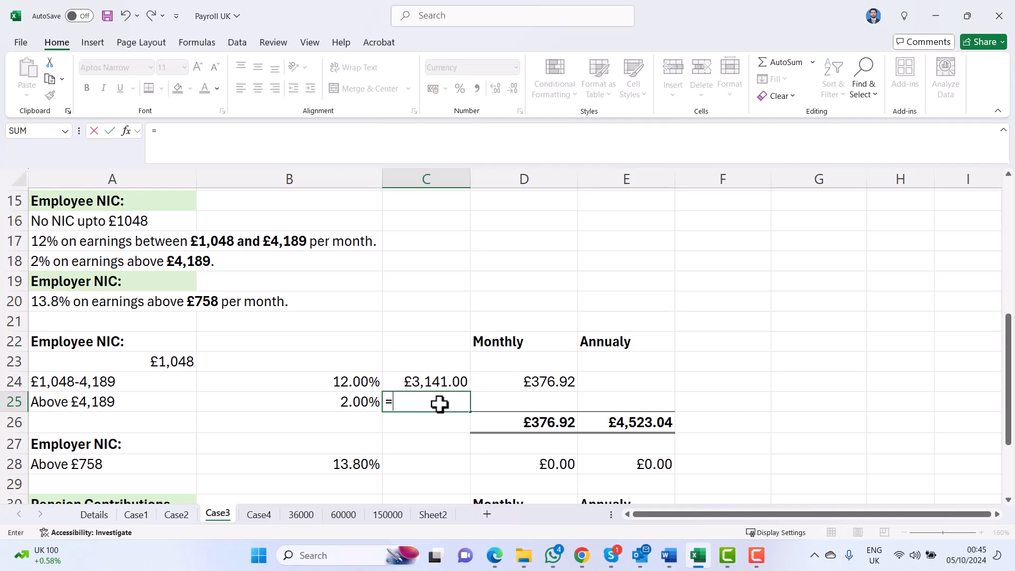
pyautogui.write('5000-')
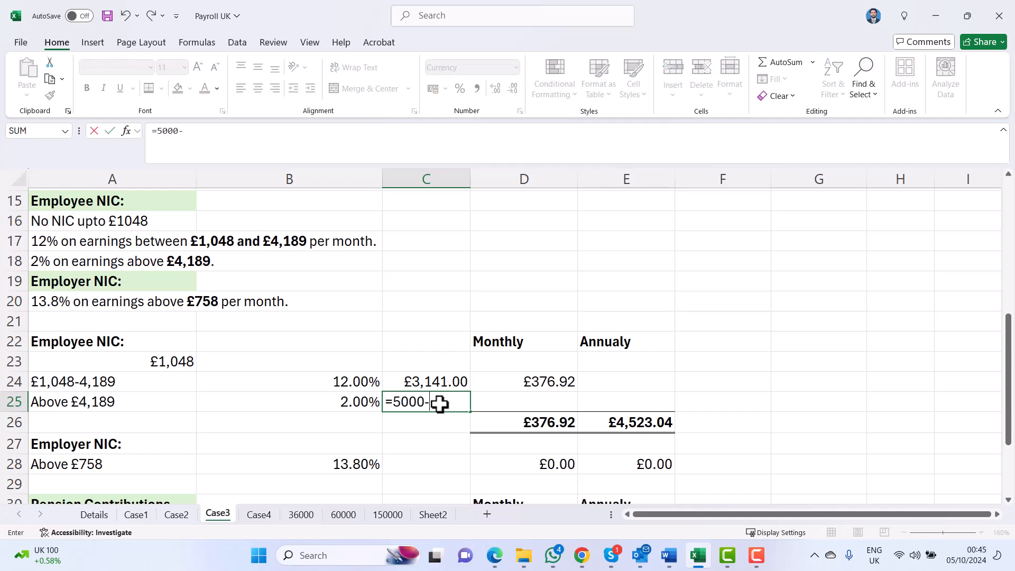
pyautogui.write('4189')
pyautogui.press('Return')
pyautogui.click(440, 403)
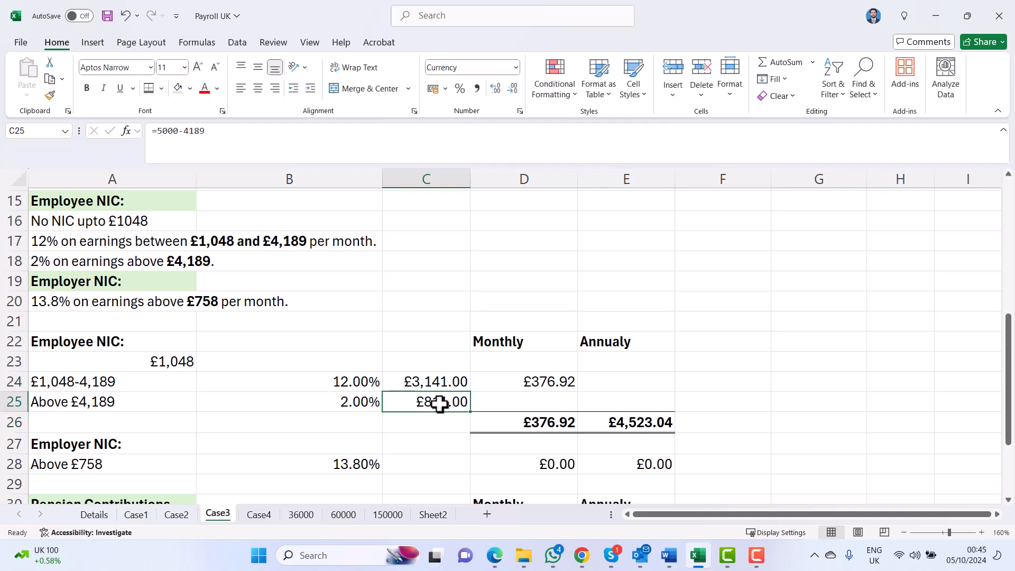
# Calculate Case3's monthly employee NIC for the 2% band in D25 with the formula =C25*B25
pyautogui.click(541, 402)
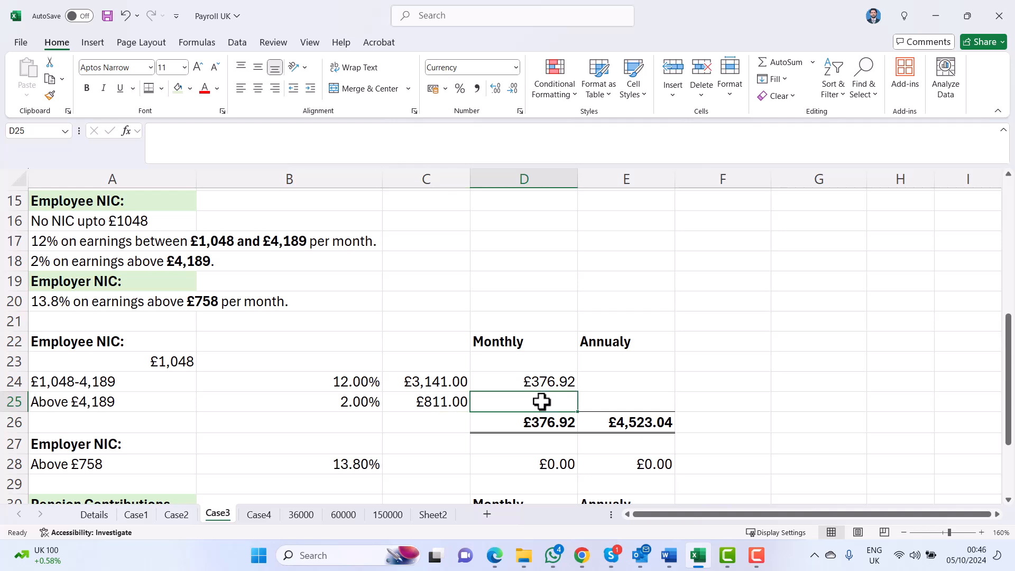
pyautogui.write('=')
pyautogui.press('Left')
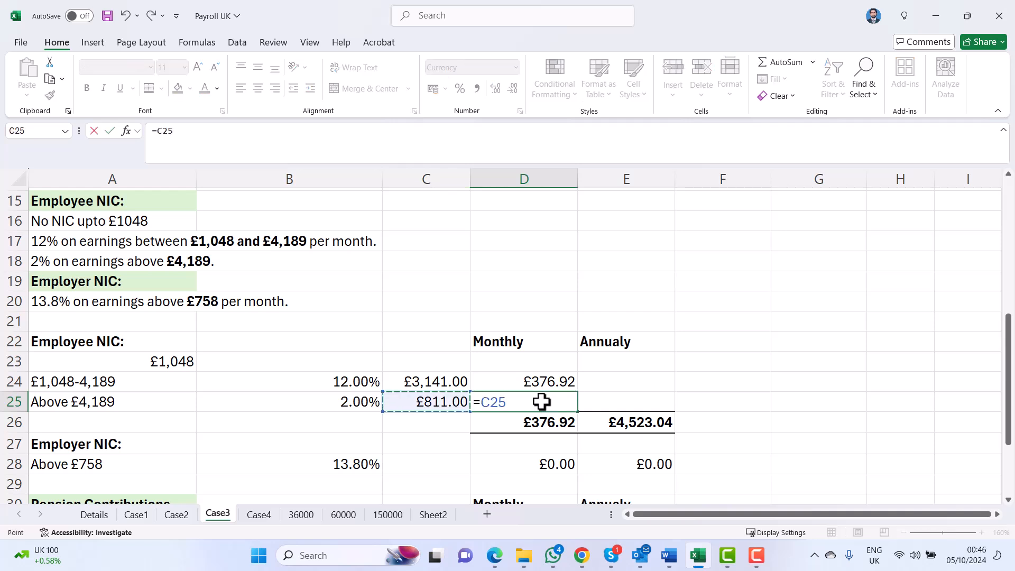
pyautogui.write('*')
pyautogui.press('Left')
pyautogui.press('Left')
pyautogui.press('Return')
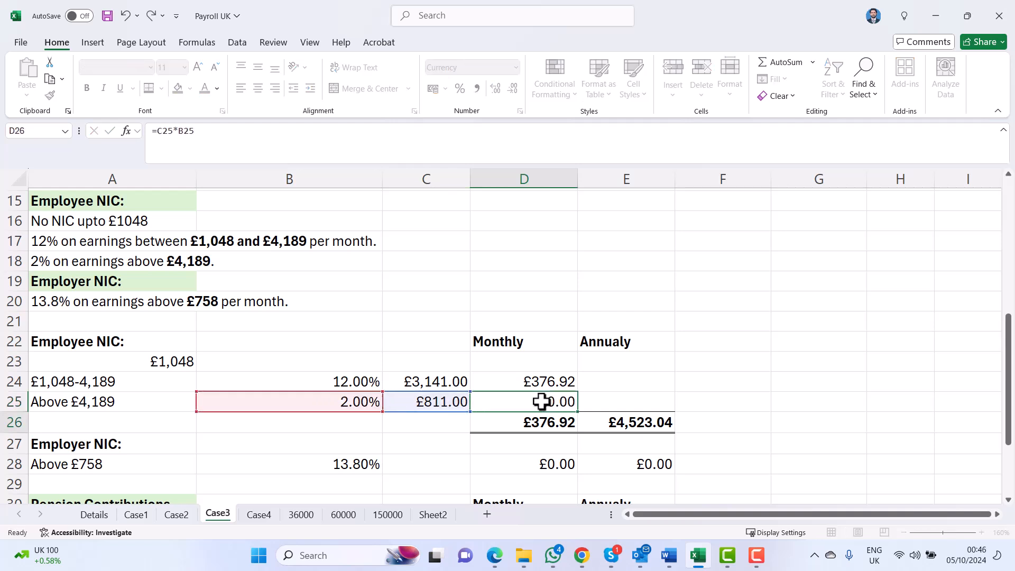
pyautogui.click(541, 402)
# Review Case3's employee NIC amounts in D24 and D25 and the monthly and annual total formulas in D26 and E26
pyautogui.press('Down')
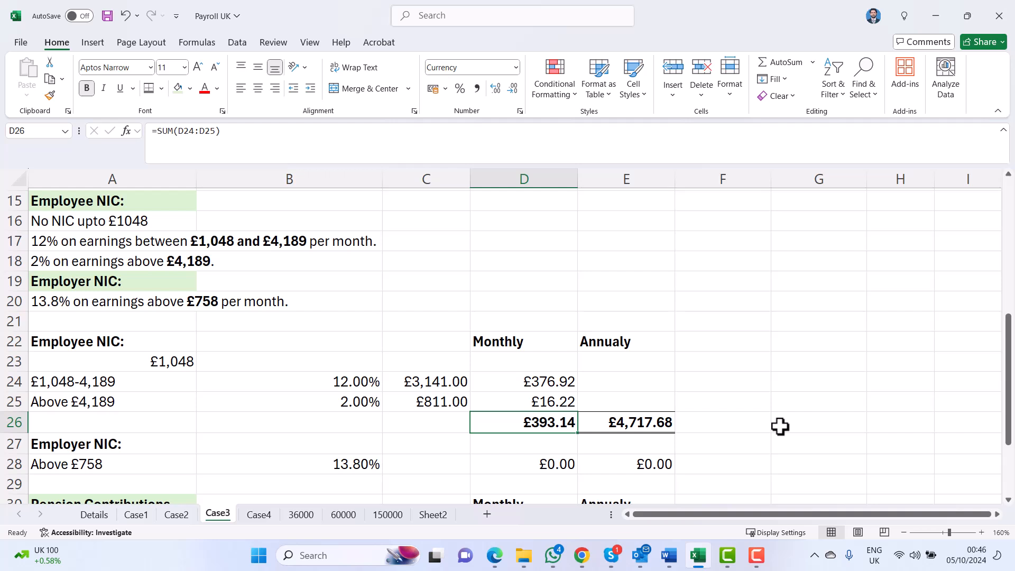
pyautogui.click(563, 378)
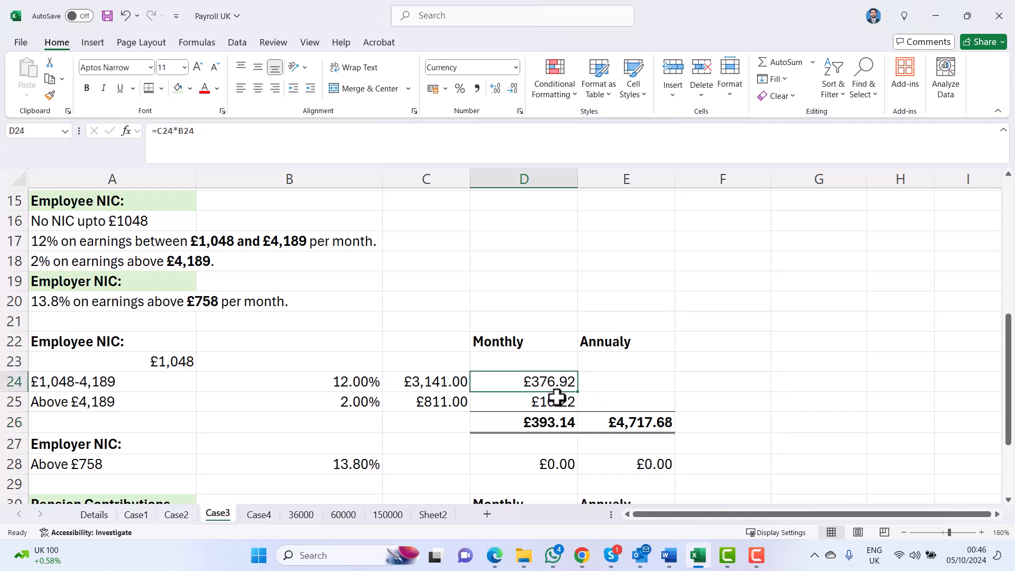
pyautogui.click(557, 398)
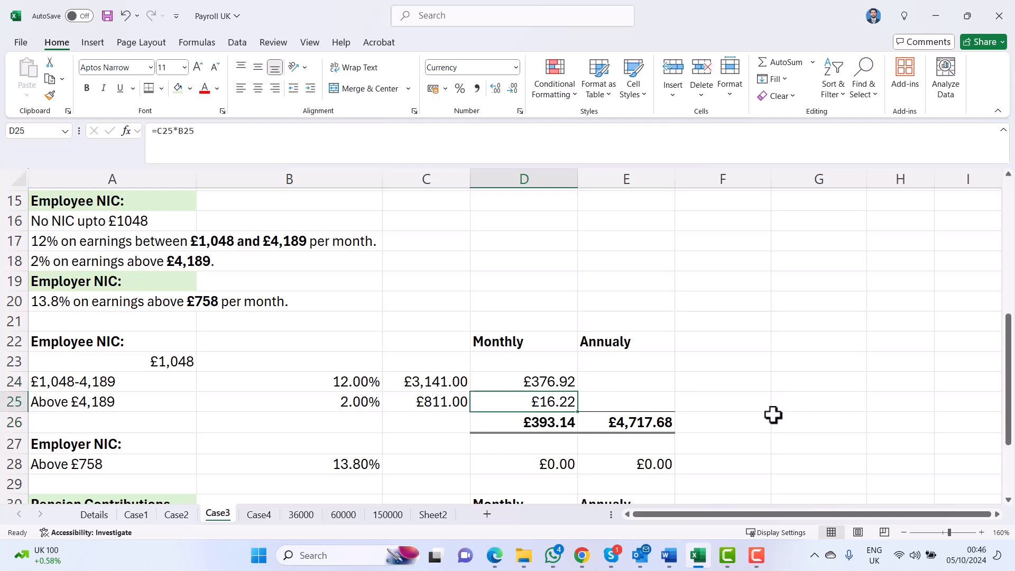
pyautogui.click(523, 420)
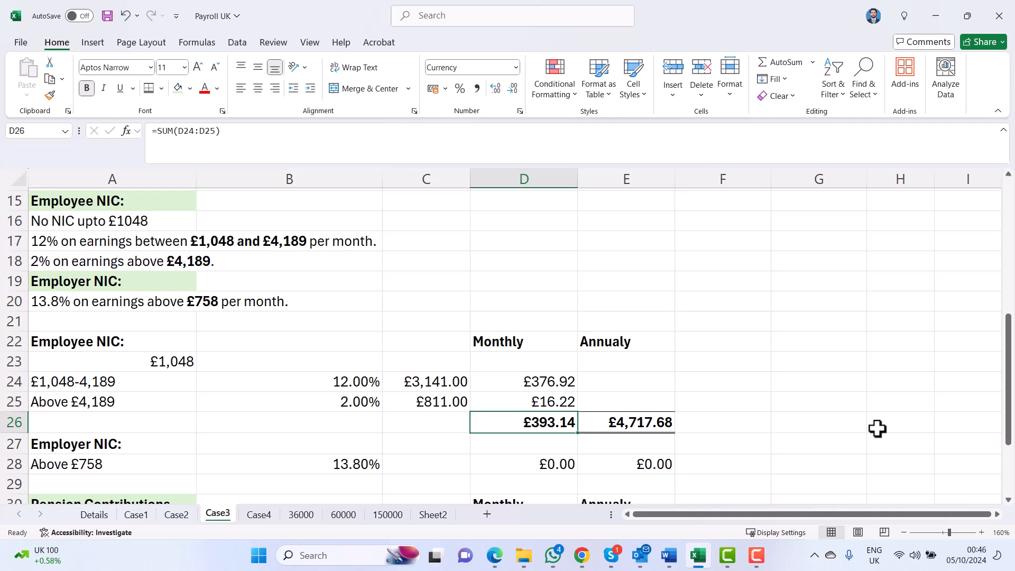
pyautogui.press('Right')
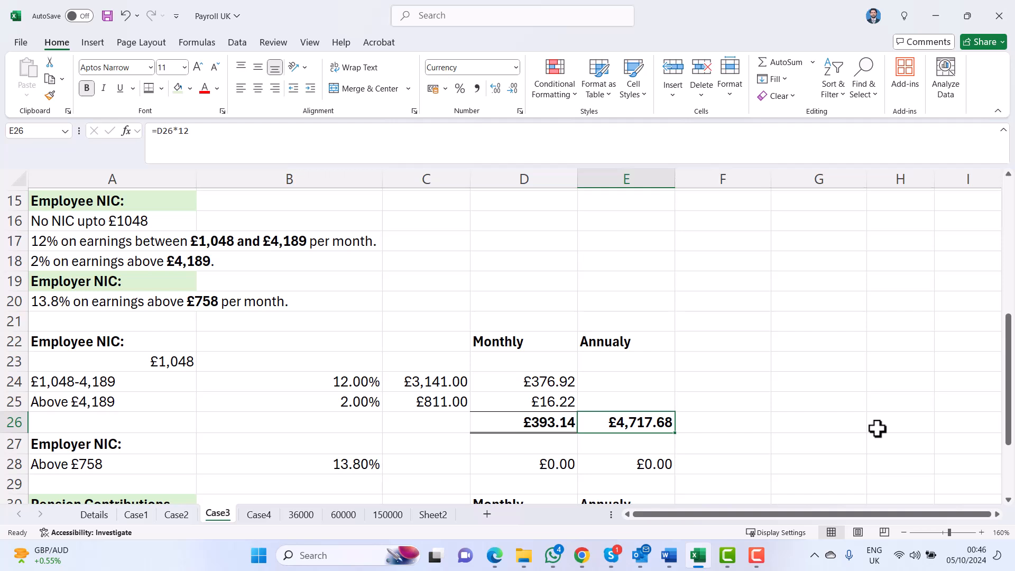
# Calculate Case3's monthly earnings liable for employer NIC in C28 with the formula =5000-758, and check the NIC formulas in D28 and E28
pyautogui.click(423, 464)
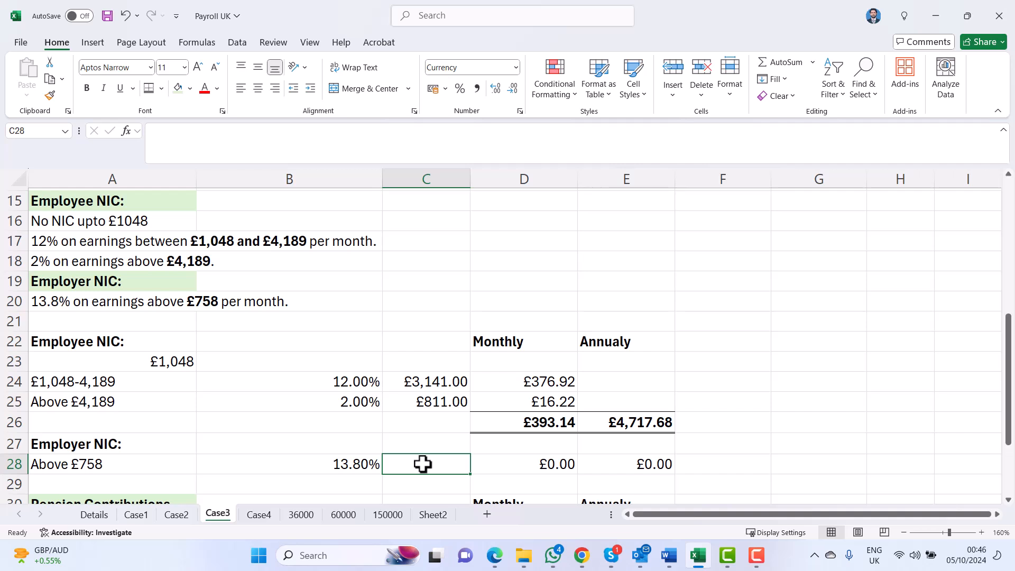
pyautogui.write('=')
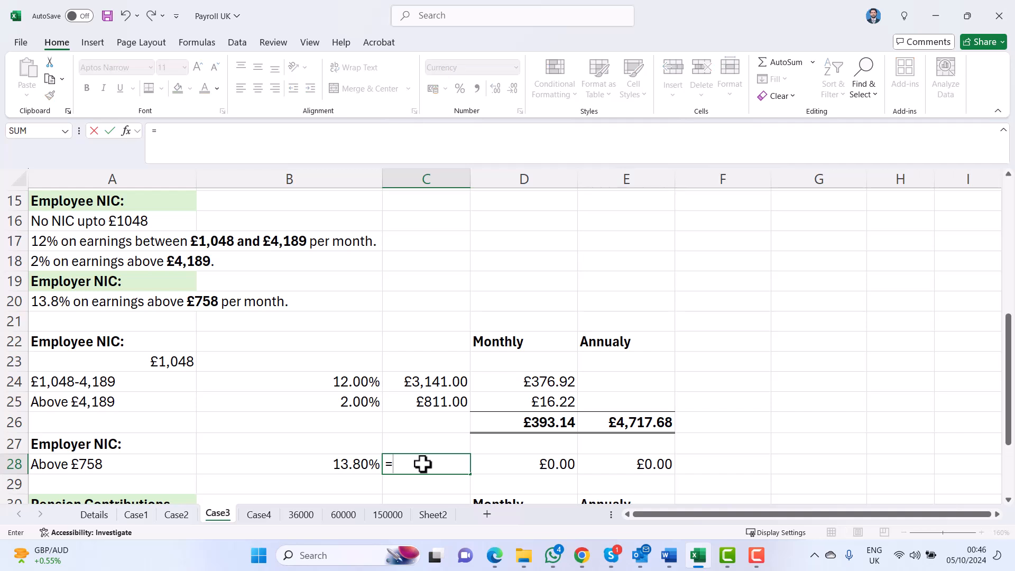
pyautogui.write('5000-758')
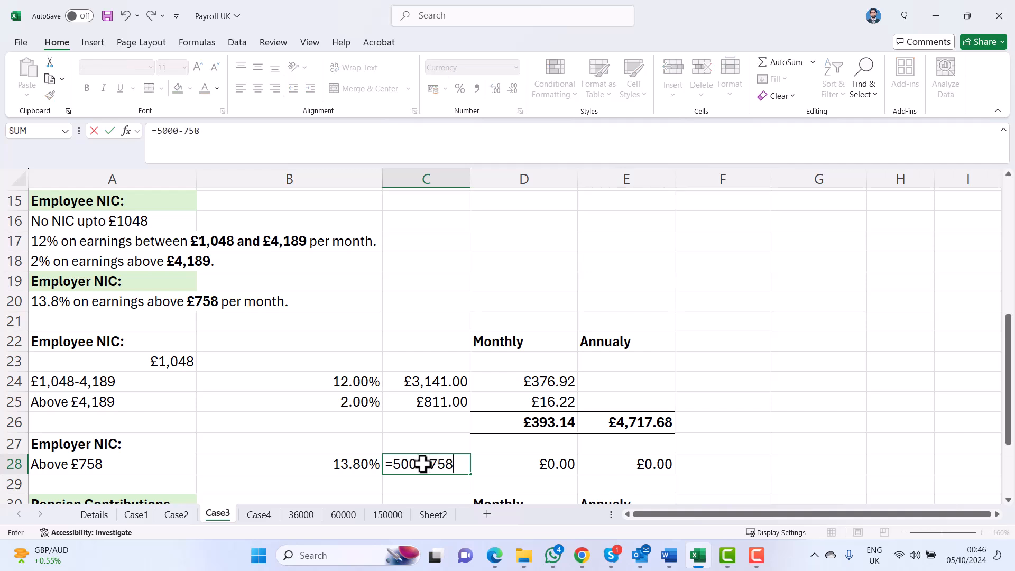
pyautogui.press('Return')
pyautogui.click(422, 464)
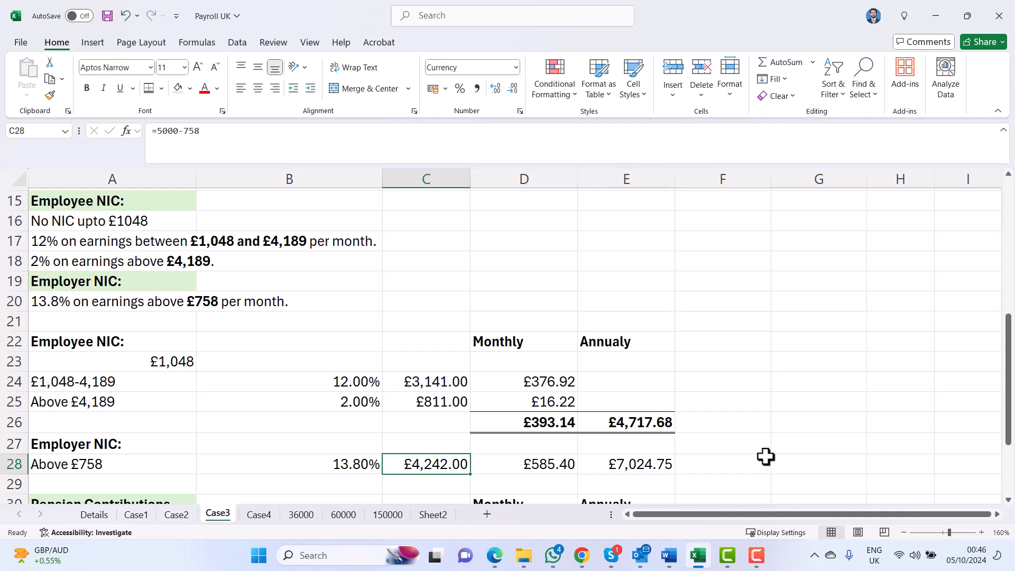
pyautogui.press('Right')
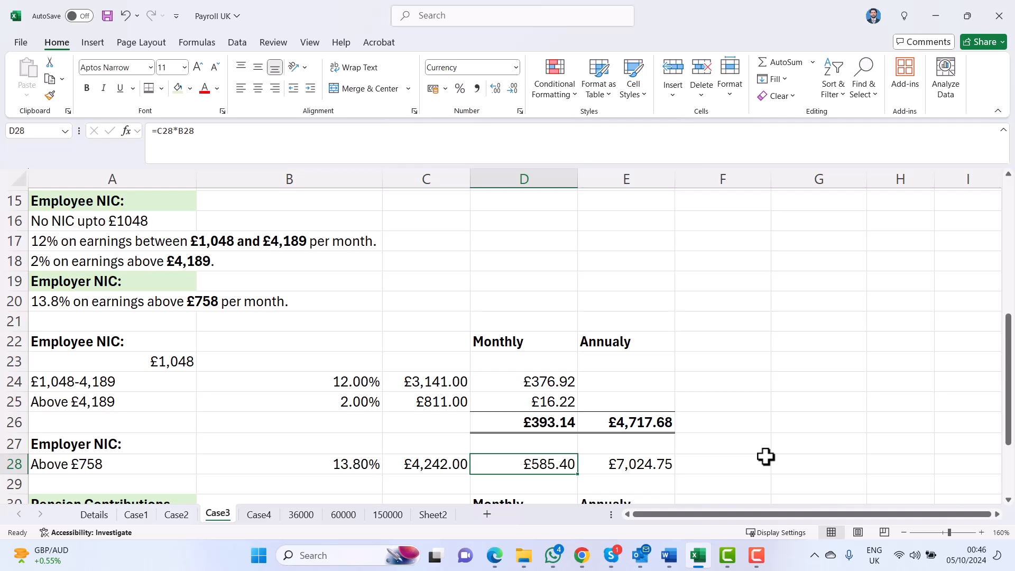
pyautogui.press('Right')
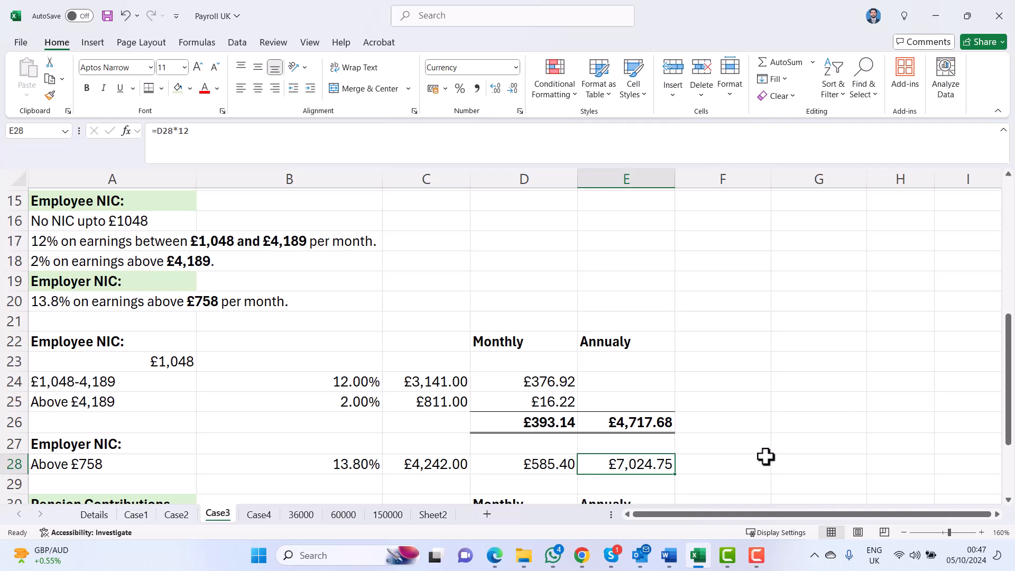
# On the Case4 sheet, calculate the monthly earnings in the 12% employee NIC band in C24 with the formula =4189-1048
pyautogui.click(258, 513)
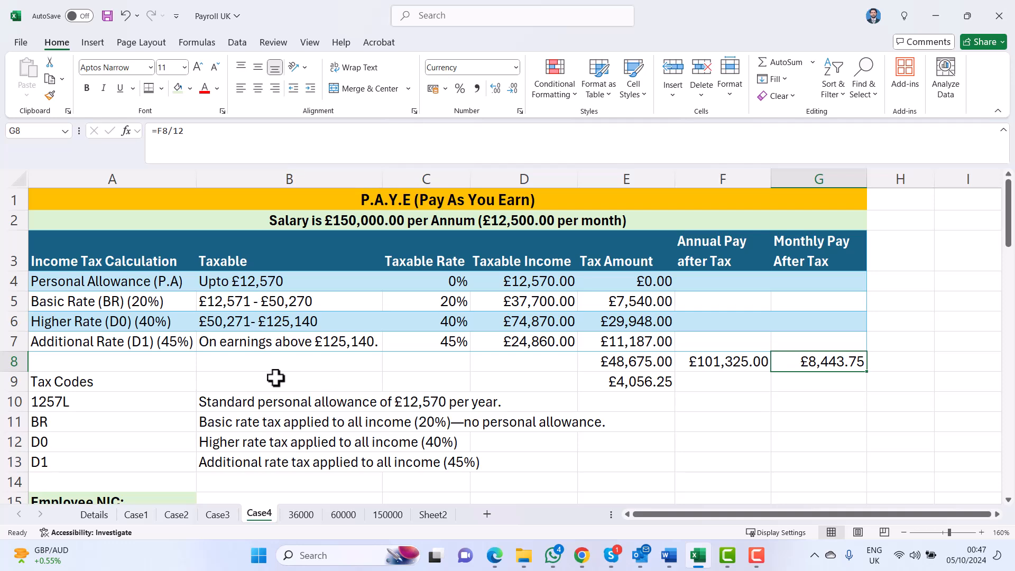
pyautogui.scroll(-4, 281, 379)
pyautogui.scroll(-1, 358, 381)
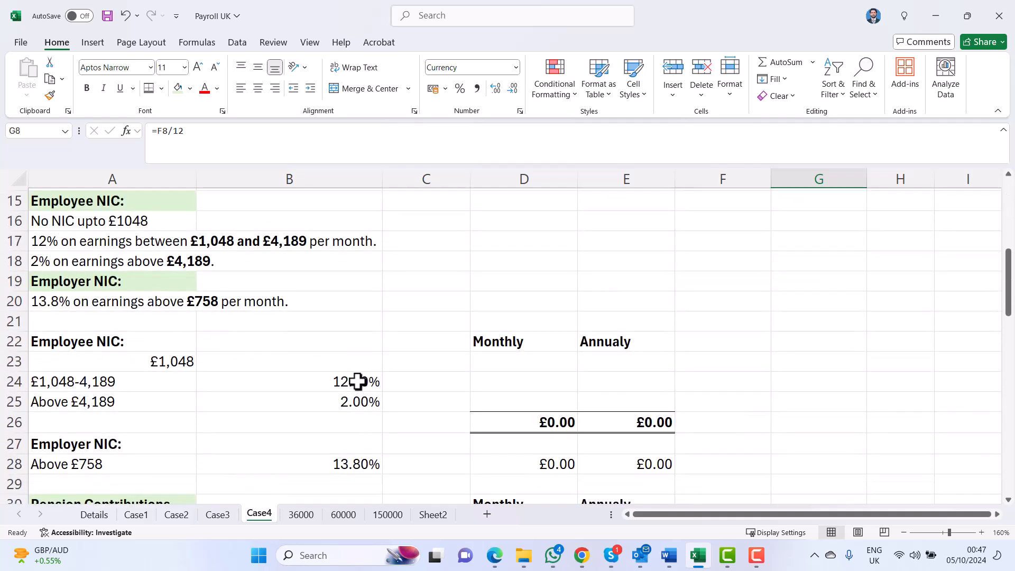
pyautogui.click(418, 363)
pyautogui.click(429, 385)
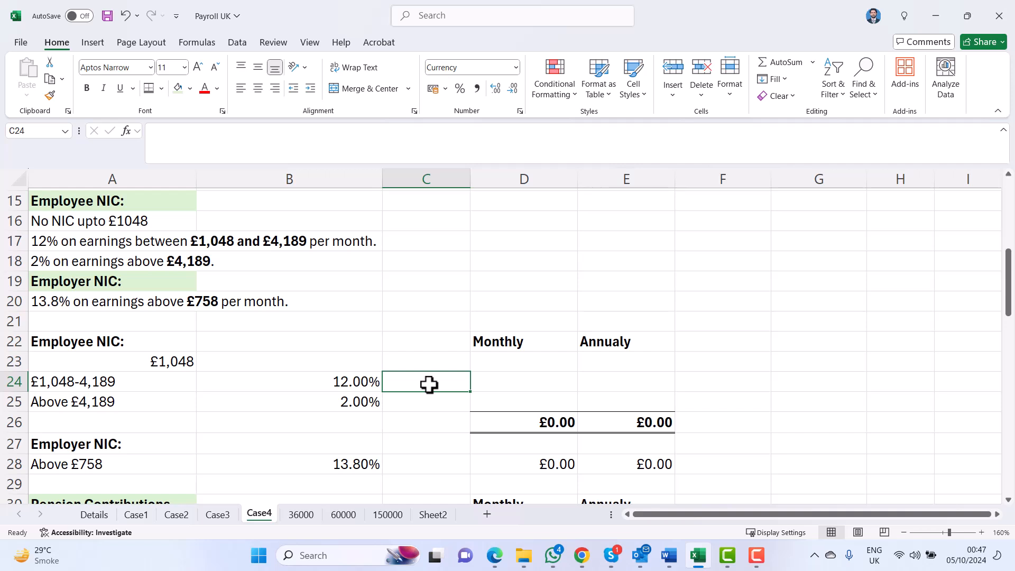
pyautogui.write('=41')
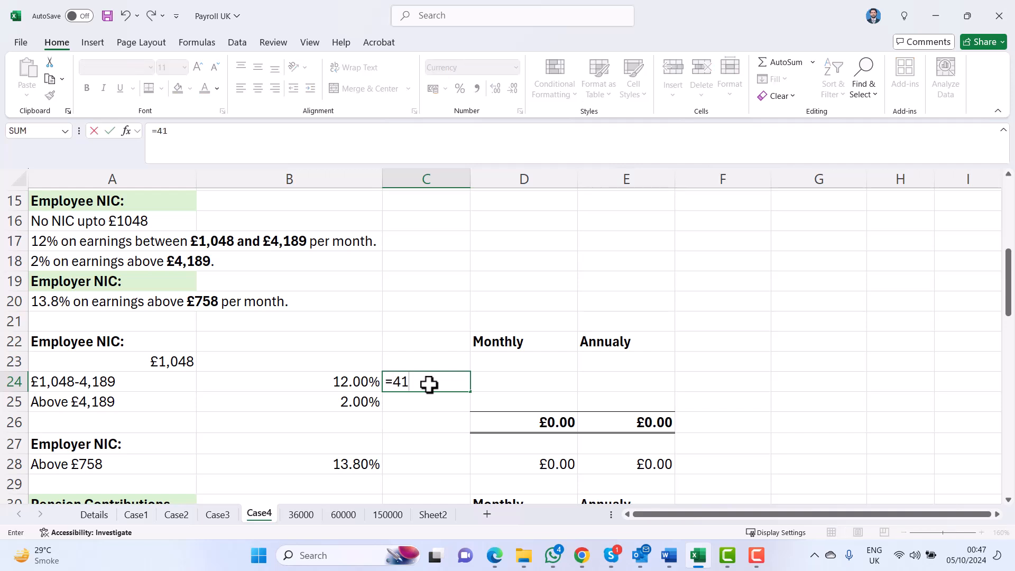
pyautogui.write('89-1048')
pyautogui.press('Return')
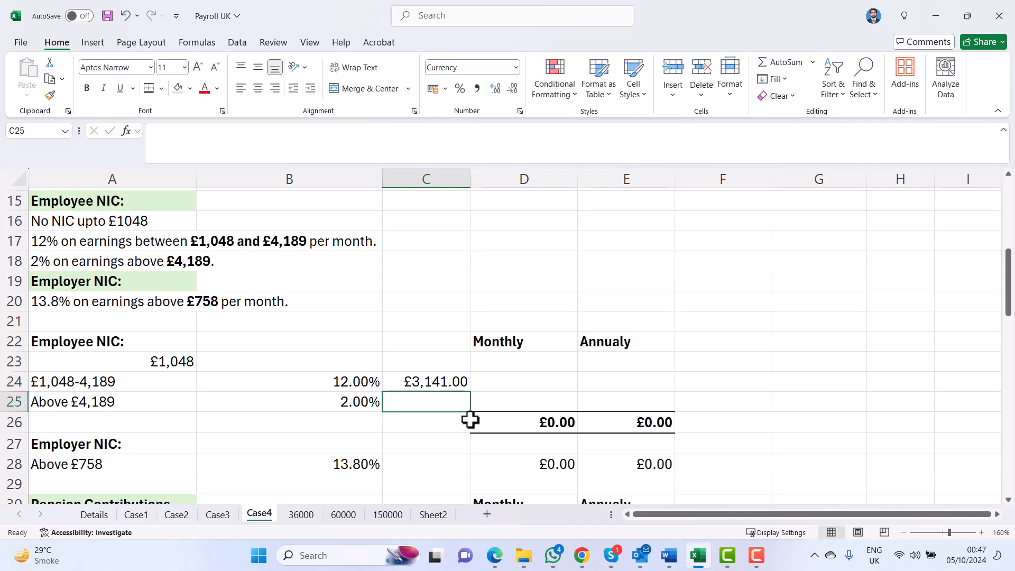
pyautogui.press('Up')
pyautogui.press('Right')
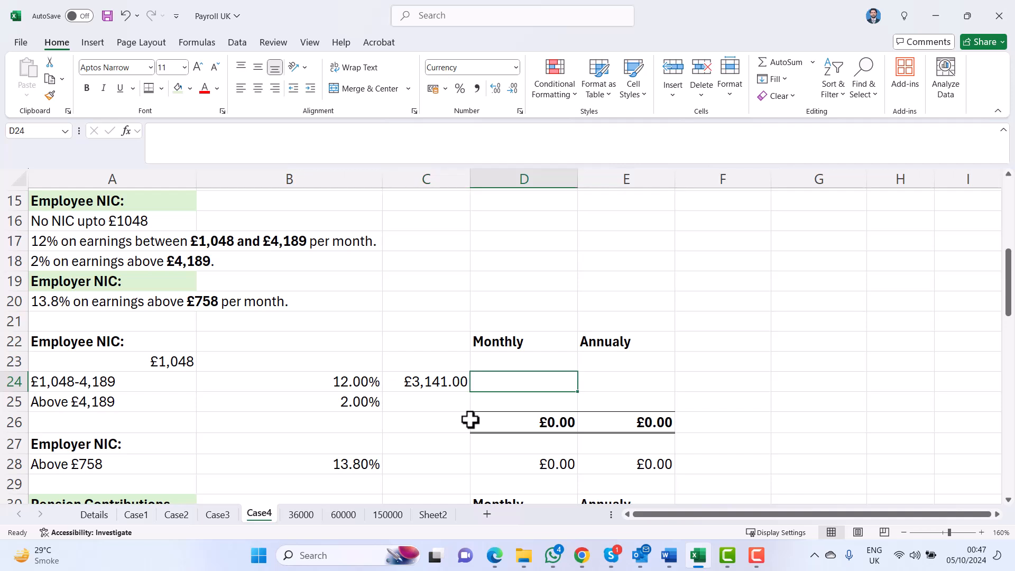
# Calculate Case4's monthly employee NIC for the 12% band in D24 with the formula =C24*B24
pyautogui.write('=')
pyautogui.press('Left')
pyautogui.write('*')
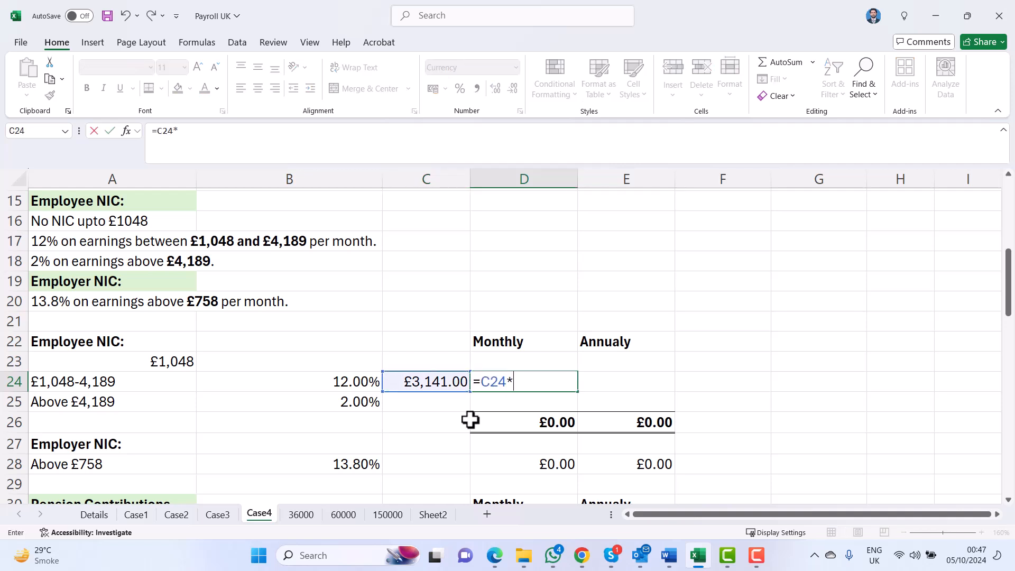
pyautogui.press('Left')
pyautogui.press('Left')
pyautogui.press('Return')
# Calculate Case4's monthly earnings in the 2% employee NIC band in C25 with the formula =12500-4189
pyautogui.press('Left')
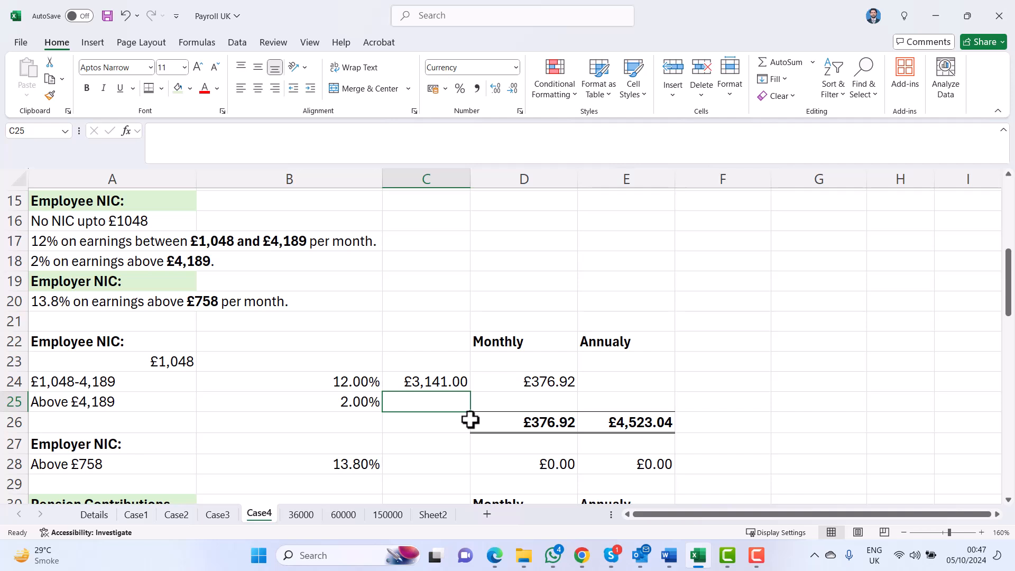
pyautogui.write('=12')
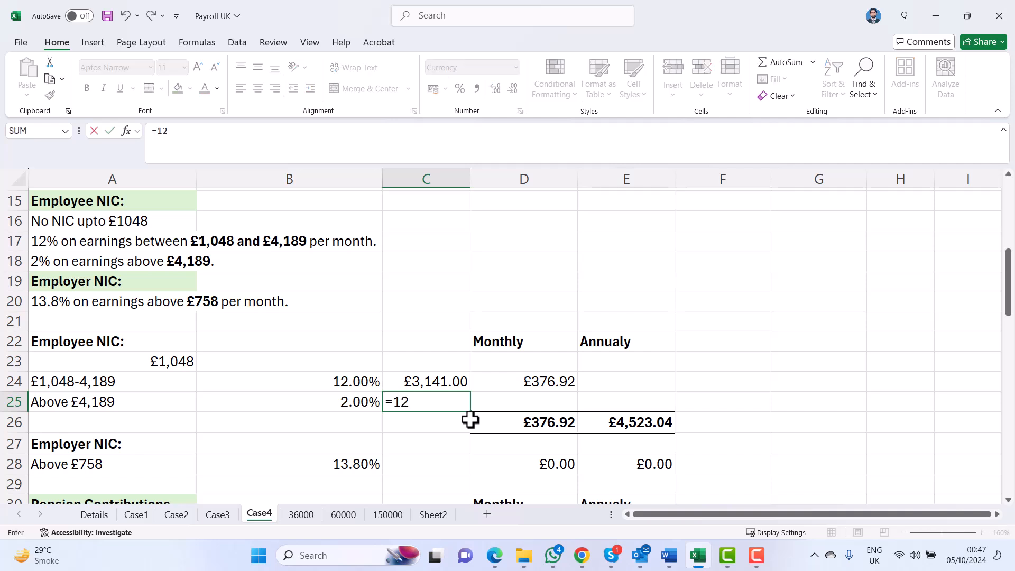
pyautogui.write('500-4189')
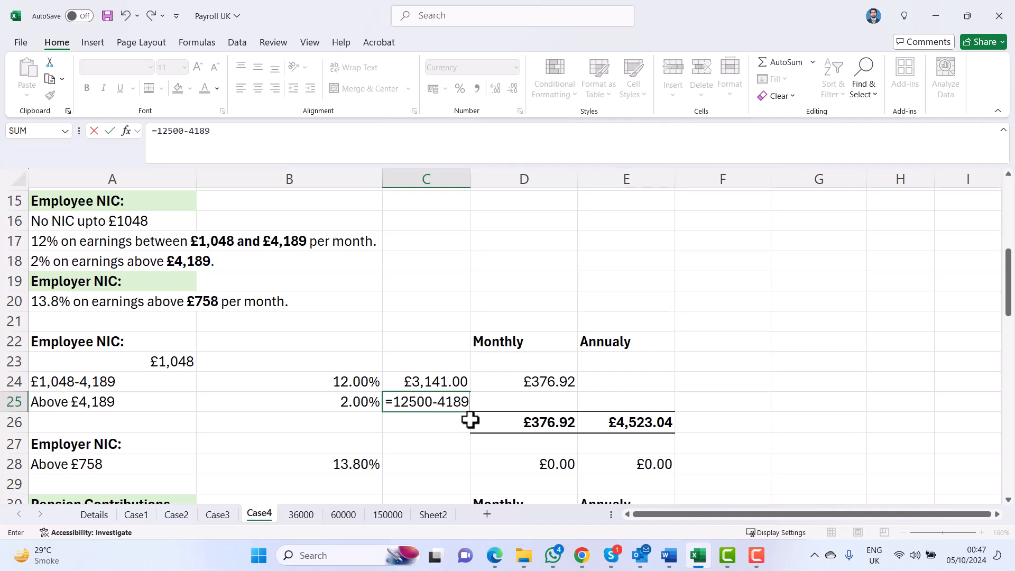
pyautogui.press('Return')
pyautogui.press('Up')
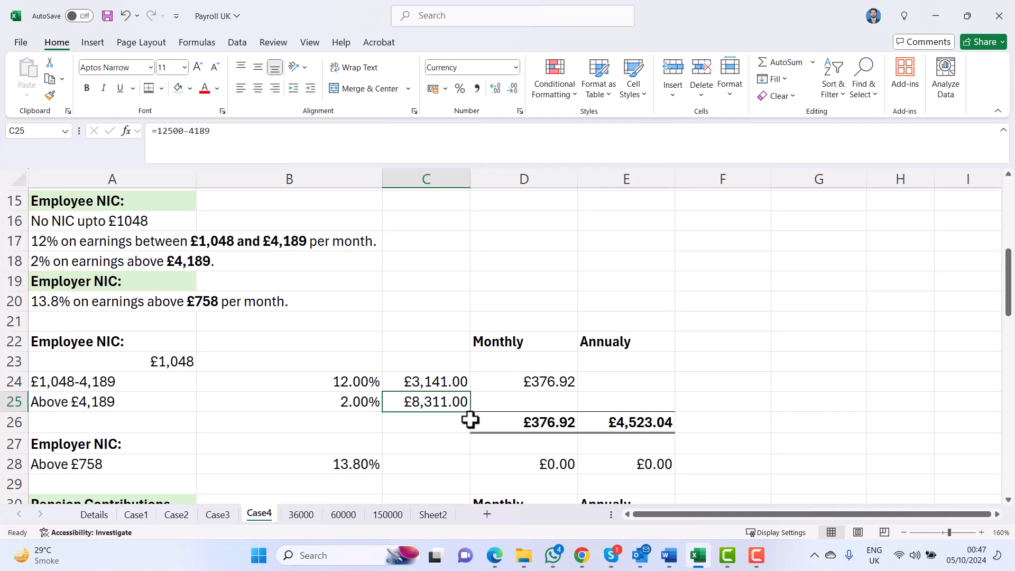
# Calculate Case4's monthly employee NIC for the 2% band in D25 with the formula =C25*B25
pyautogui.press('Right')
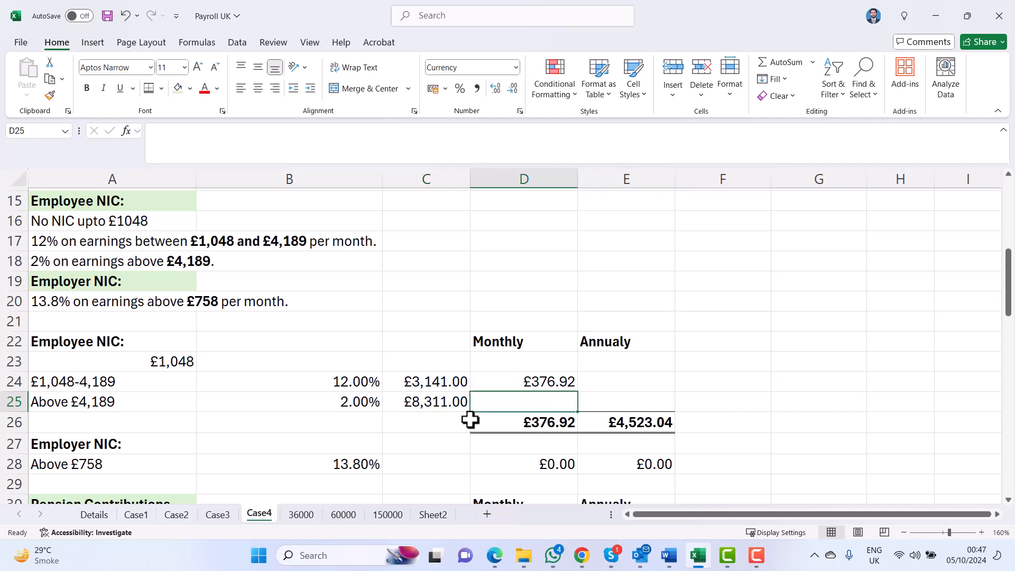
pyautogui.write('=')
pyautogui.press('Left')
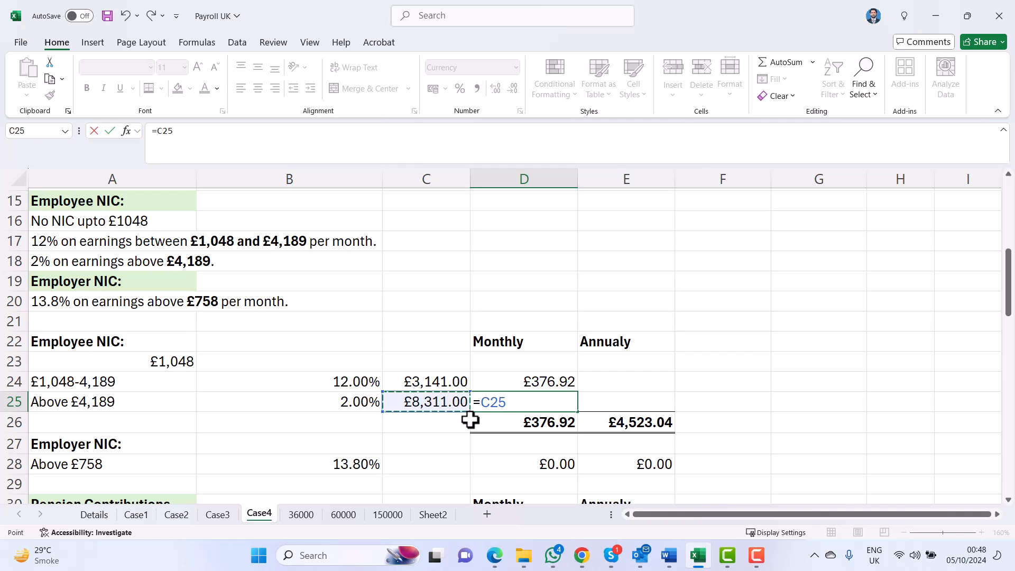
pyautogui.write('*')
pyautogui.press('Left')
pyautogui.press('Left')
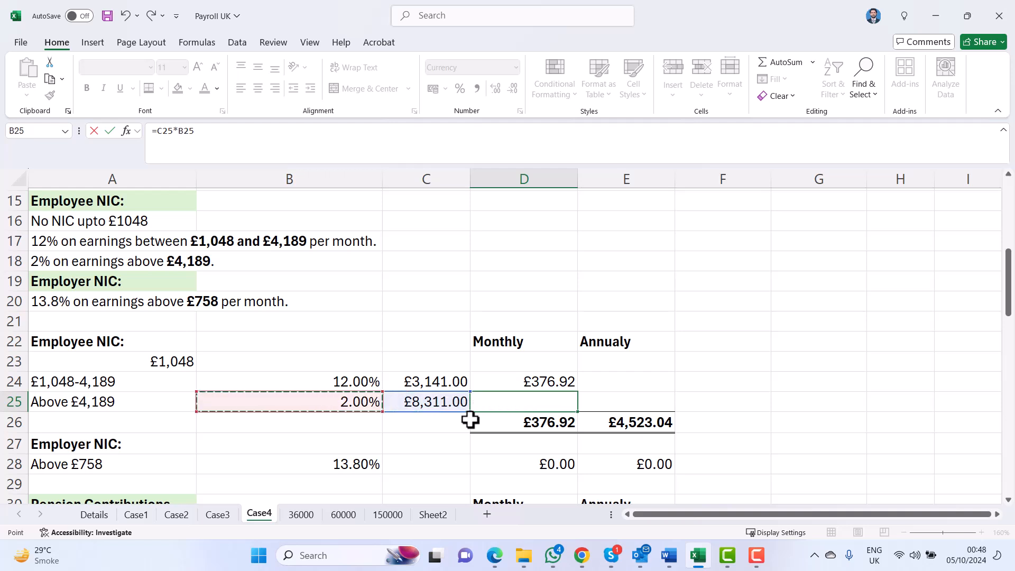
pyautogui.press('Return')
pyautogui.press('Up')
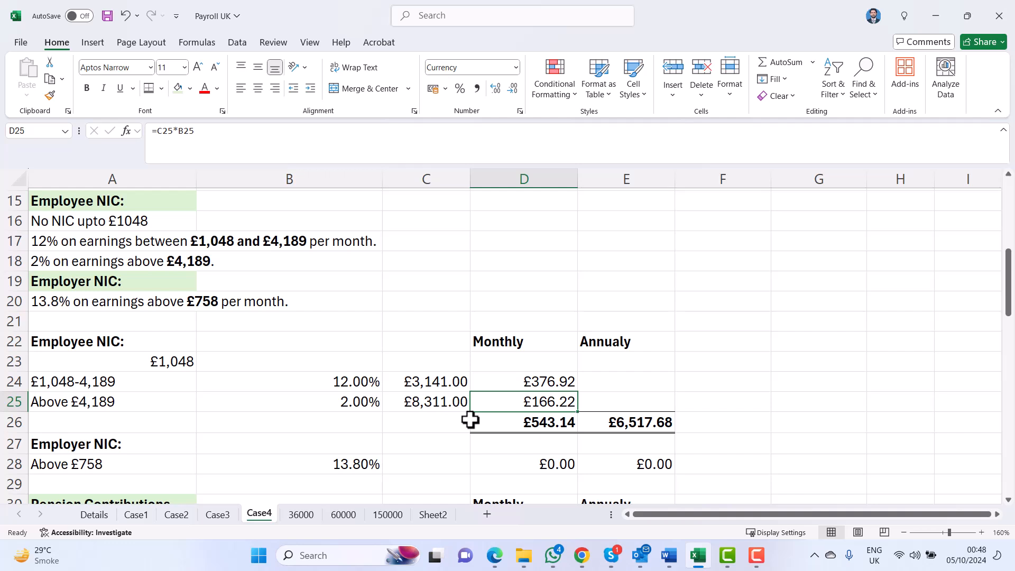
# Review Case4's employee NIC amounts in D24 and D25 and the monthly and annual total formulas in D26 and E26
pyautogui.press('Up')
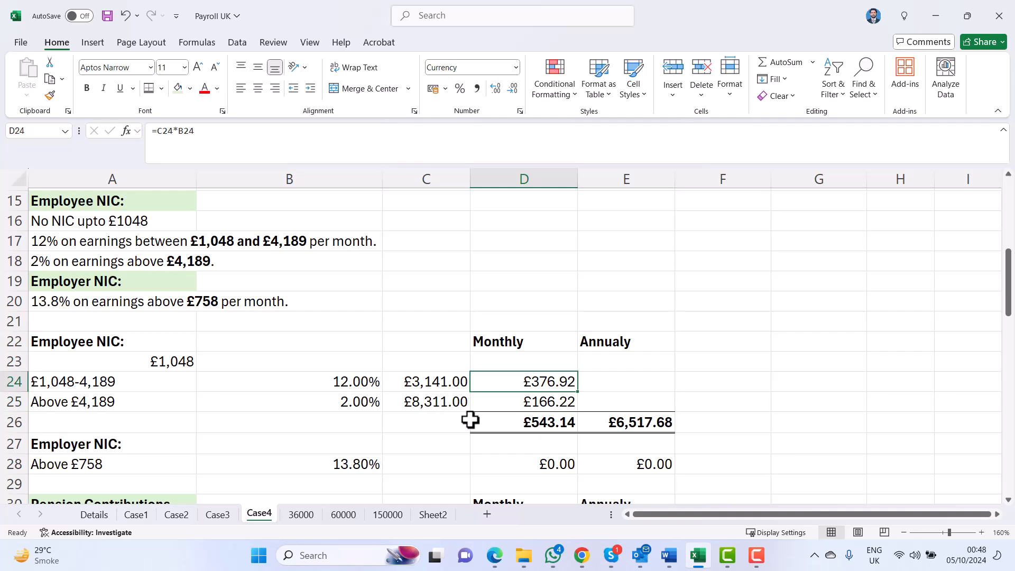
pyautogui.press('Down')
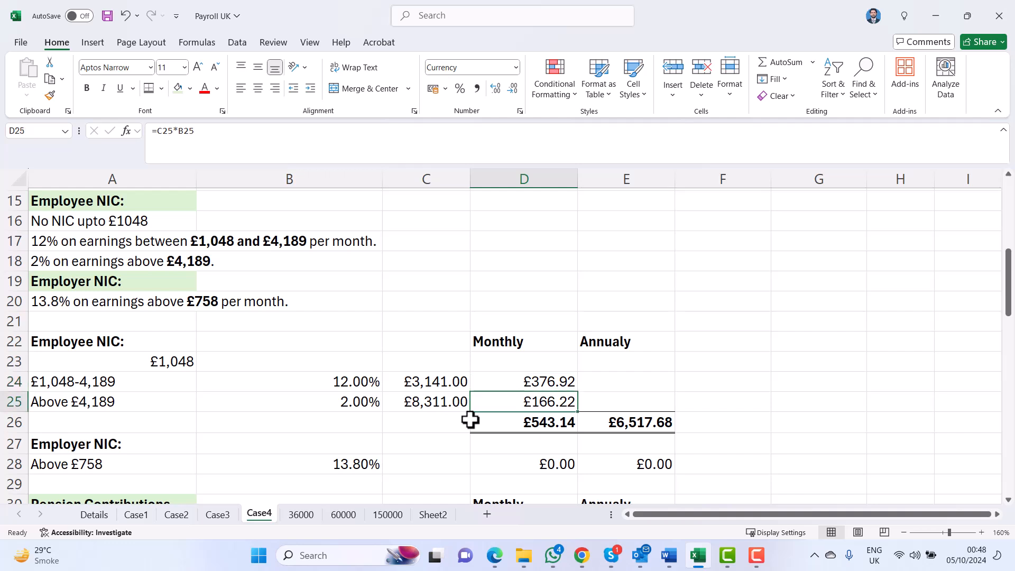
pyautogui.press('Down')
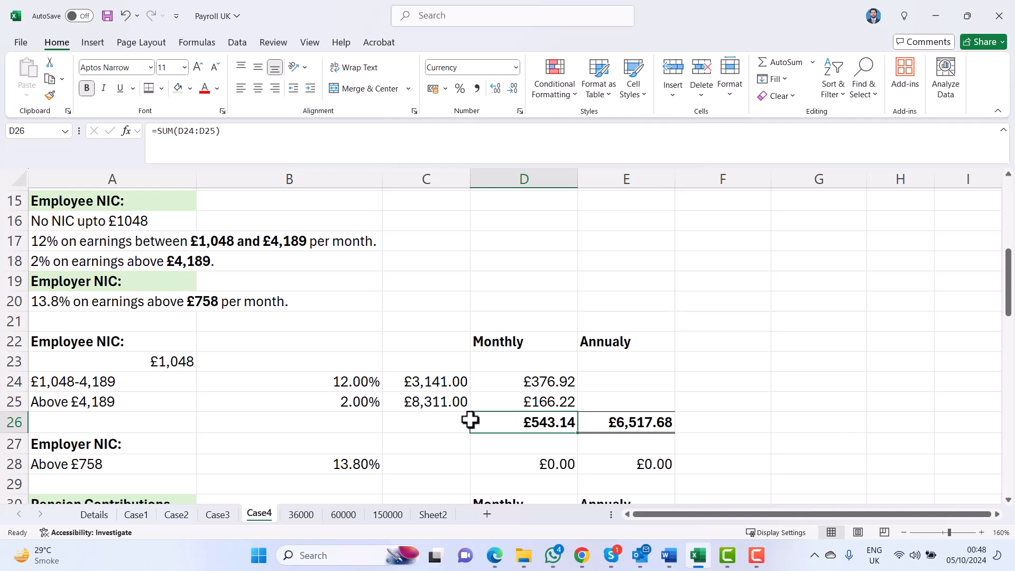
pyautogui.press('Right')
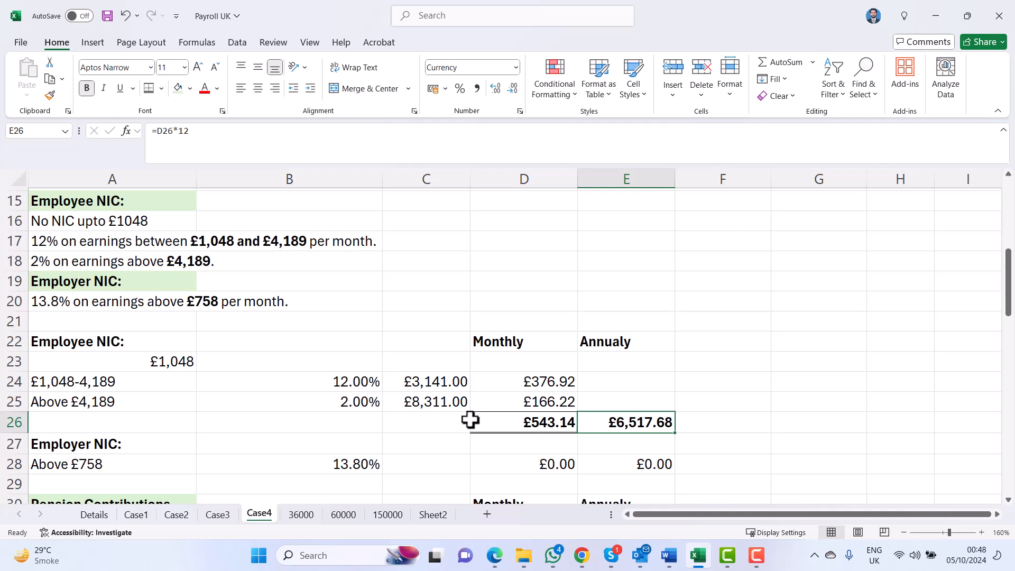
# Calculate Case4's monthly earnings liable for employer NIC in C28 with the formula =12500-758, and check the NIC formulas in D28 and E28
pyautogui.click(442, 461)
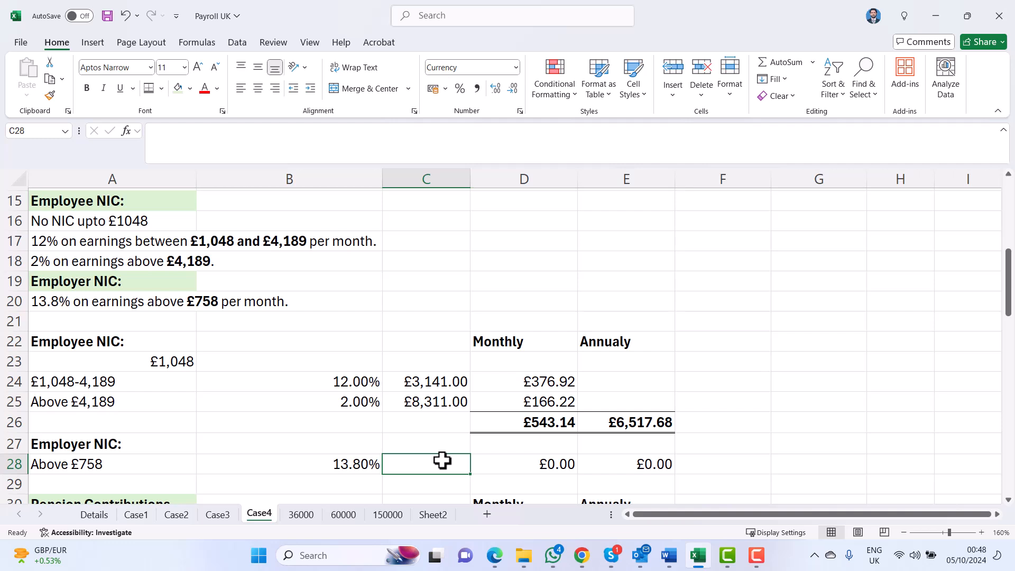
pyautogui.write('=1')
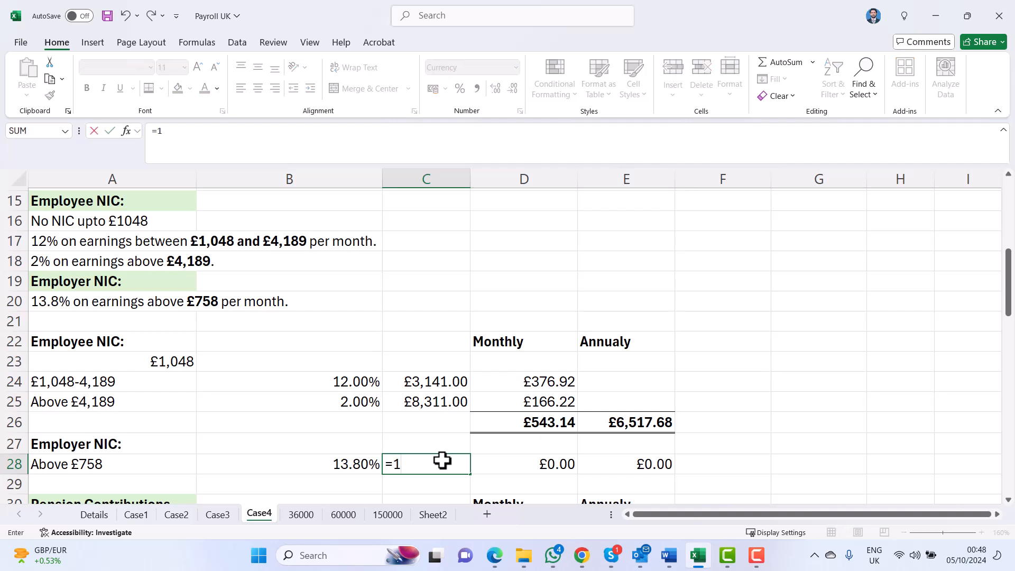
pyautogui.write('2500-758')
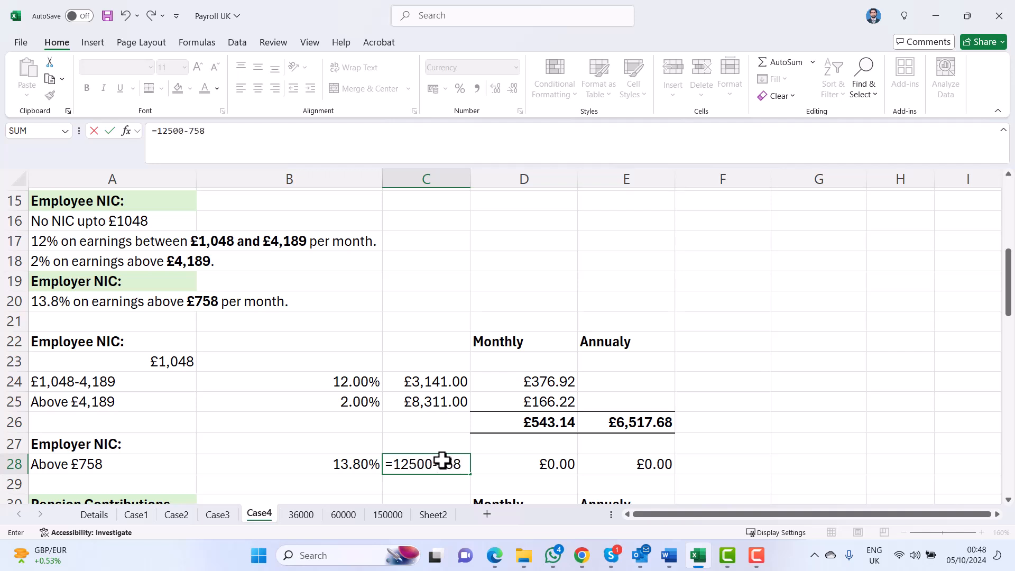
pyautogui.press('Return')
pyautogui.click(443, 460)
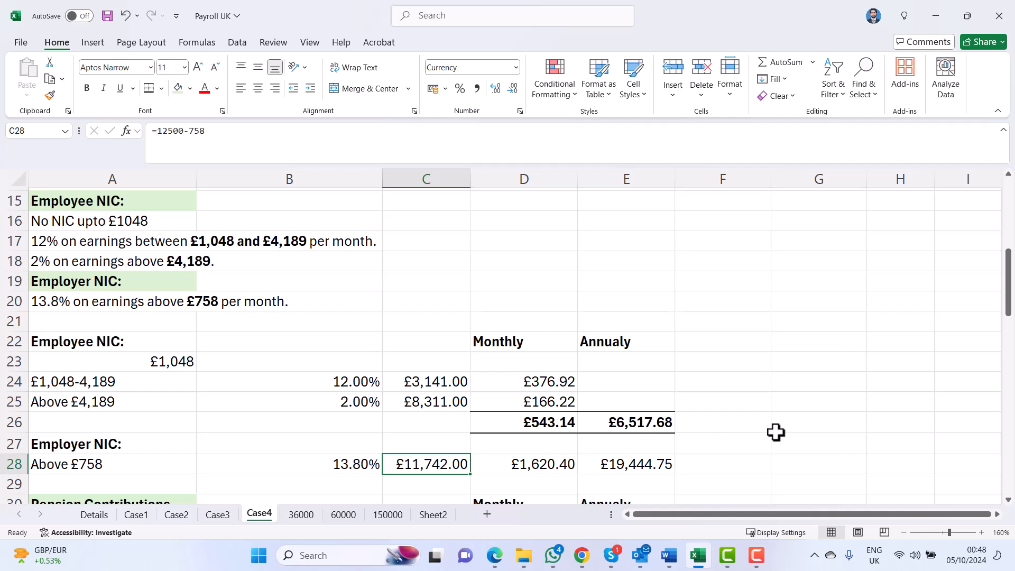
pyautogui.press('Right')
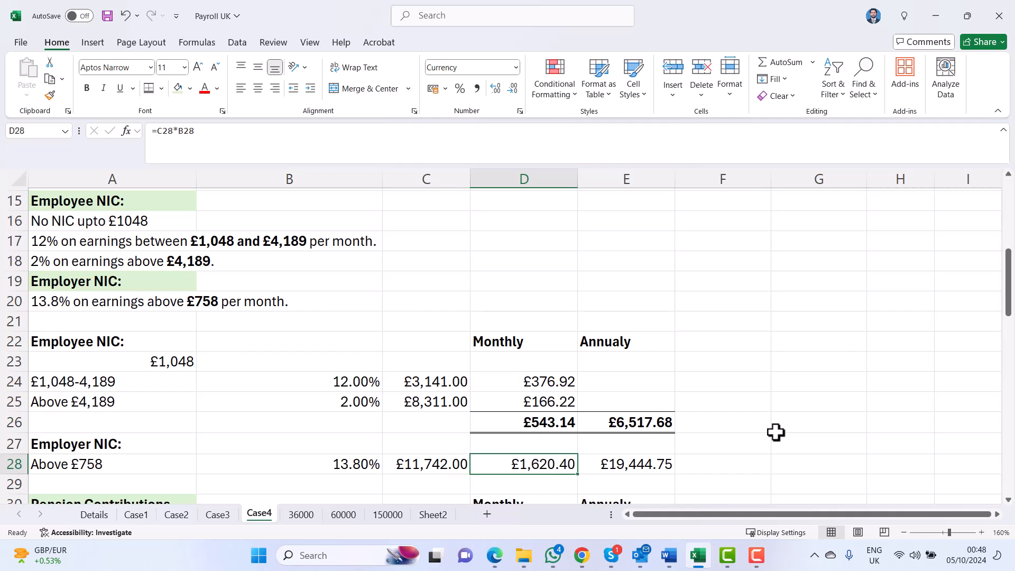
pyautogui.press('Right')
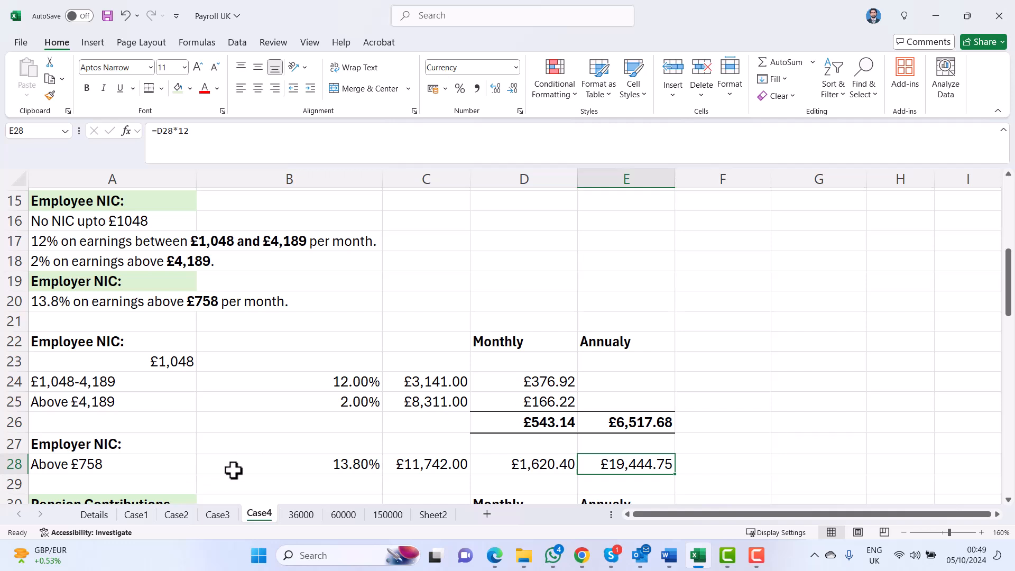
# On the Details sheet, highlight the National Insurance Contribution entry in B24 with the light green fill and select the Pension entry
pyautogui.click(102, 514)
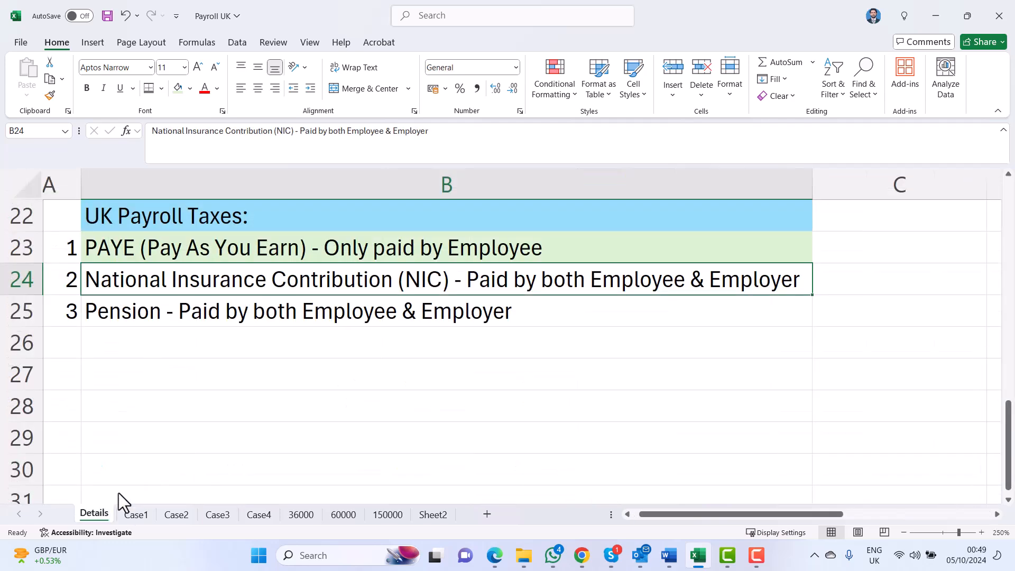
pyautogui.click(179, 88)
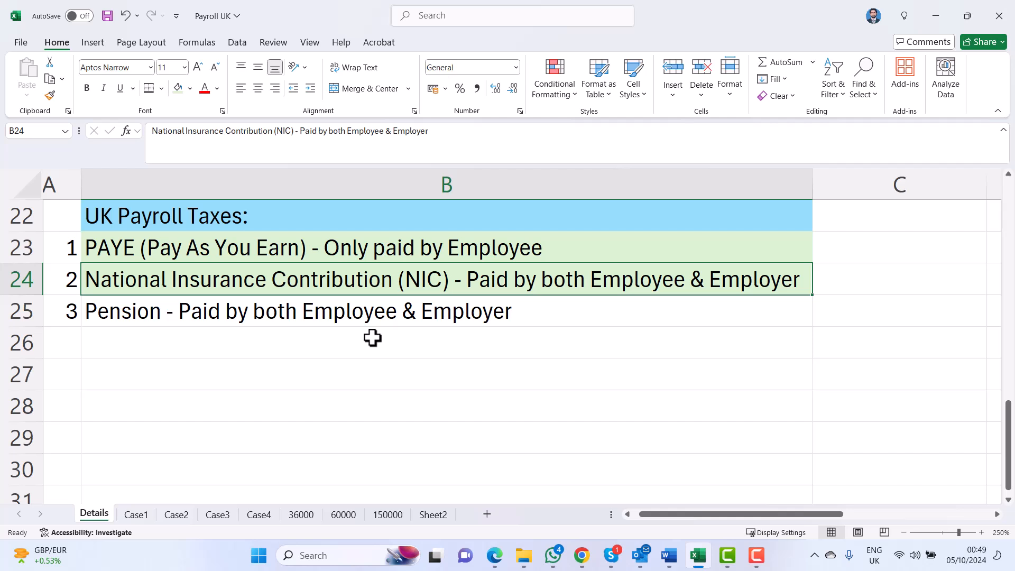
pyautogui.click(379, 308)
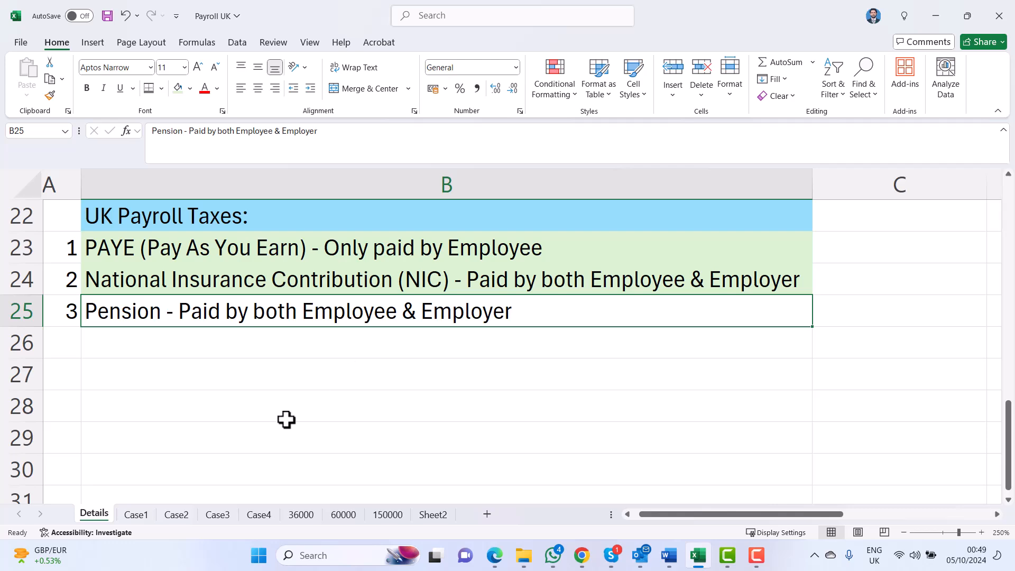
# On the Case1 sheet, calculate the monthly earnings liable for employee pension contributions in C32 with the formula =1000-520
pyautogui.click(144, 510)
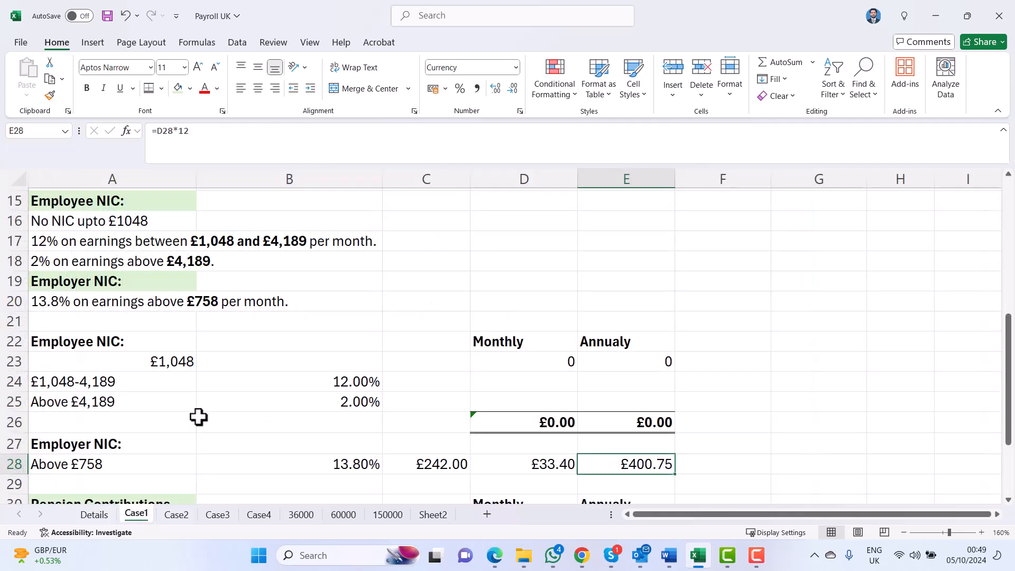
pyautogui.scroll(-1, 210, 409)
pyautogui.scroll(-2, 210, 408)
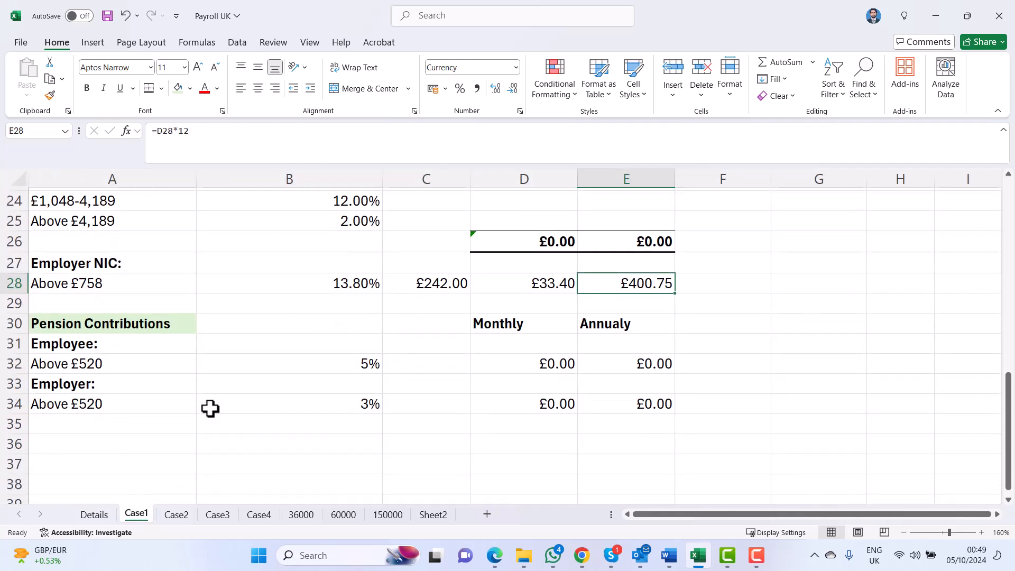
pyautogui.scroll(-1, 209, 408)
pyautogui.scroll(-1, 209, 409)
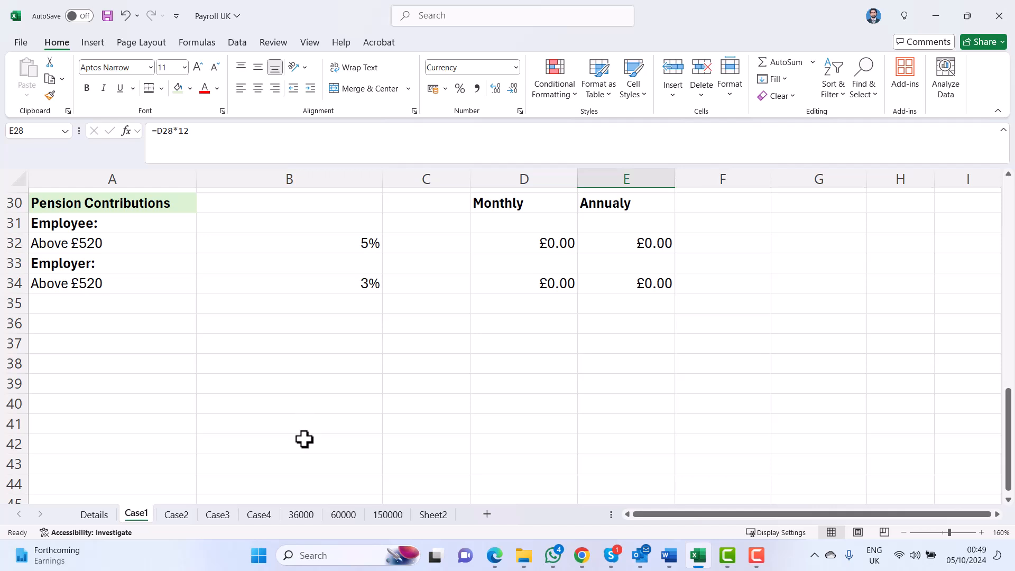
pyautogui.click(355, 246)
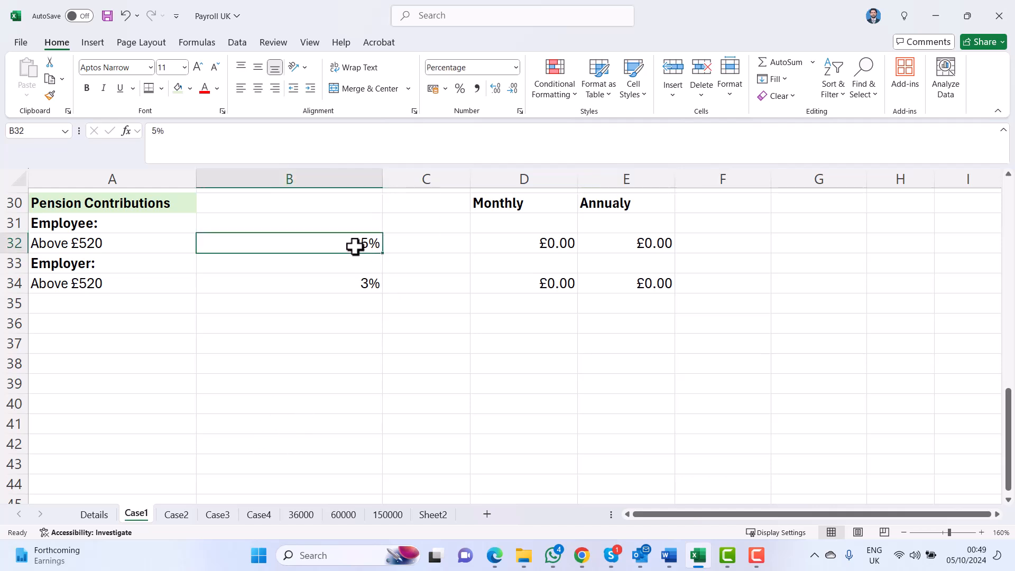
pyautogui.click(355, 282)
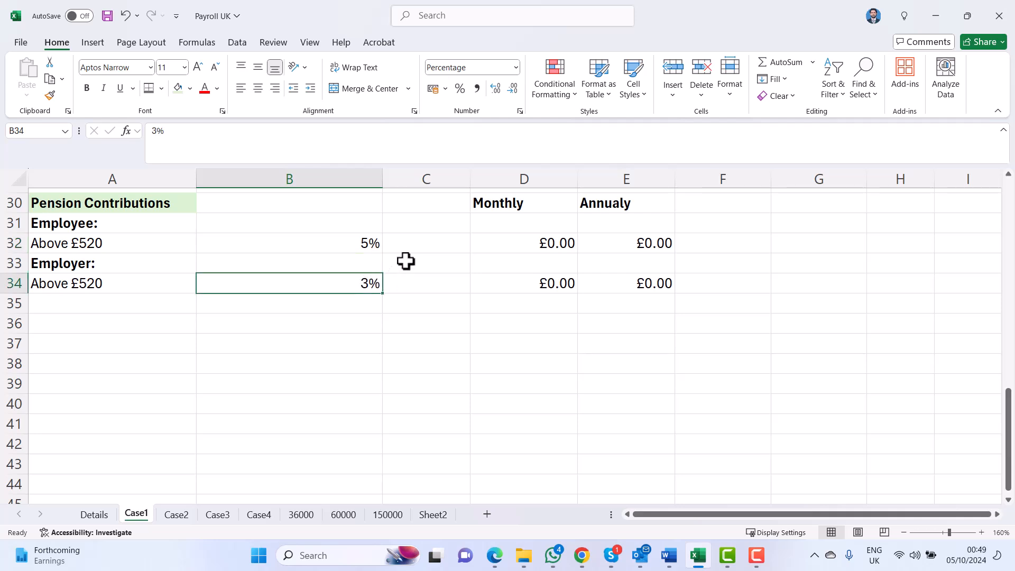
pyautogui.click(417, 249)
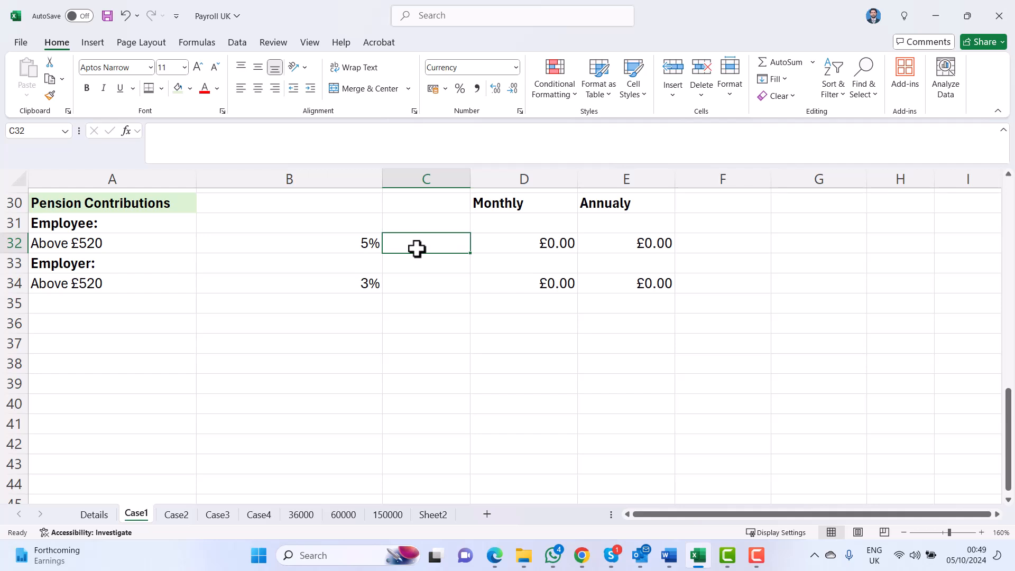
pyautogui.write('=1000-')
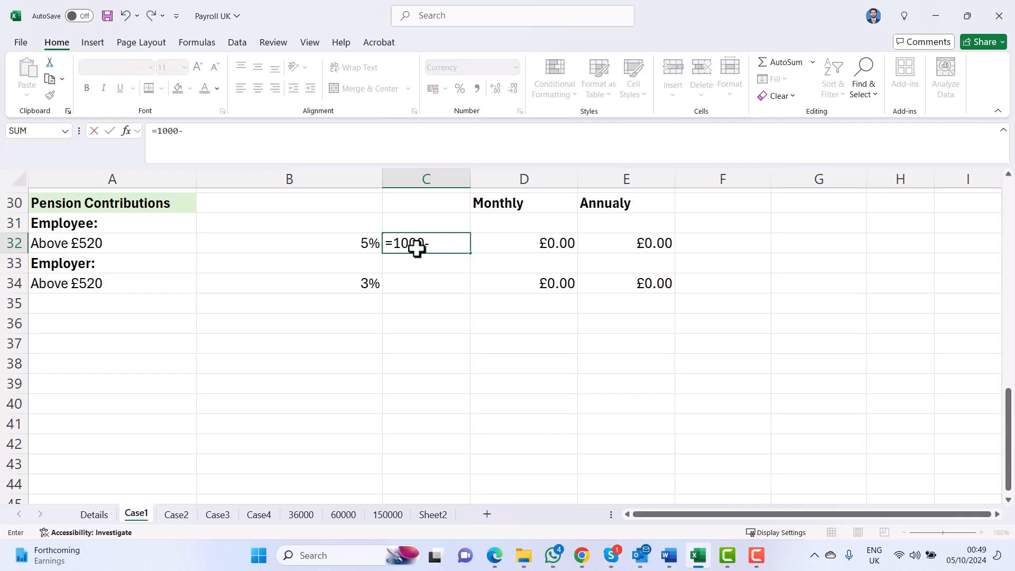
pyautogui.write('520')
pyautogui.press('Return')
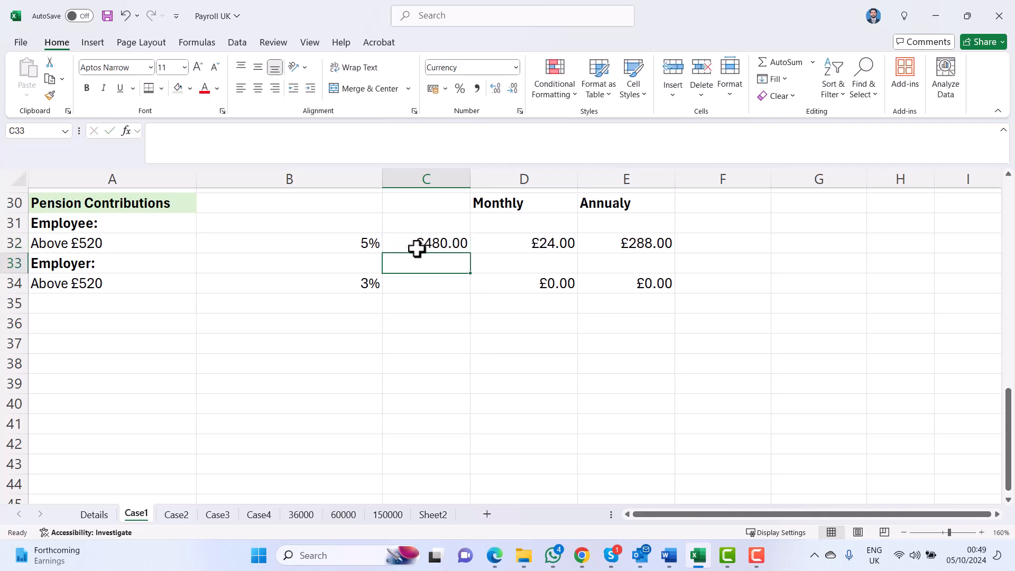
# Copy Case1's pensionable earnings formula from C32 to the employer pension row in C34
pyautogui.click(417, 248)
pyautogui.hotkey('ctrl', 'c')
pyautogui.press('Down')
pyautogui.press('Down')
pyautogui.hotkey('ctrl', 'v')
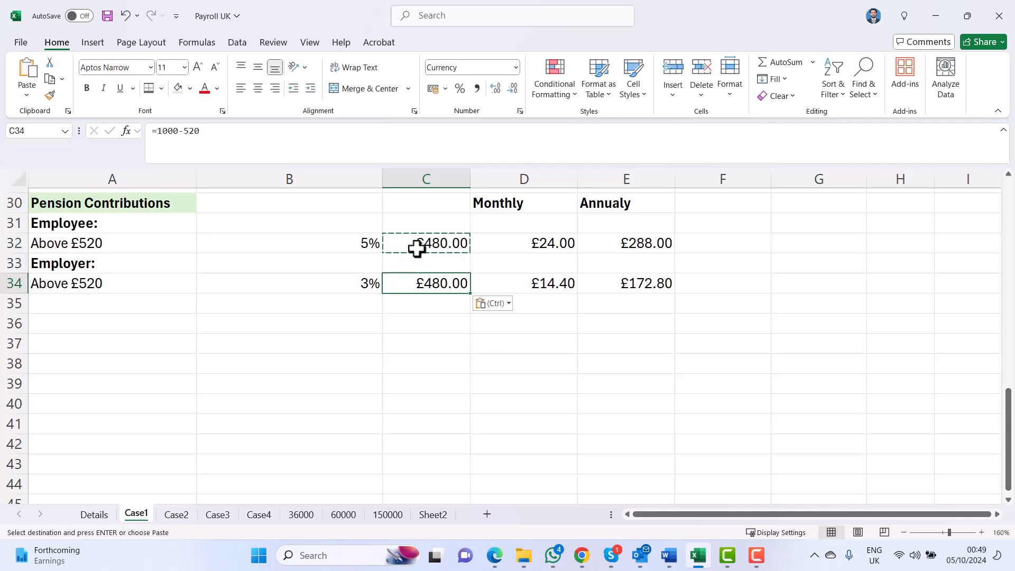
pyautogui.press('Escape')
# Review Case1's monthly and annual pension contribution formulas for the employee in D32 and E32 and the employer in D34 and E34
pyautogui.press('Up')
pyautogui.press('Up')
pyautogui.press('Right')
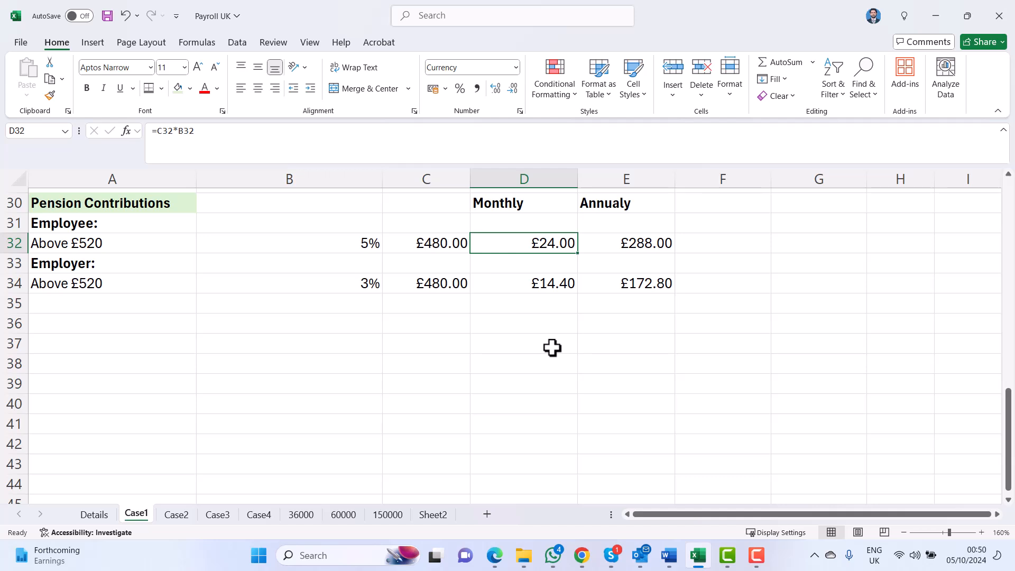
pyautogui.press('Right')
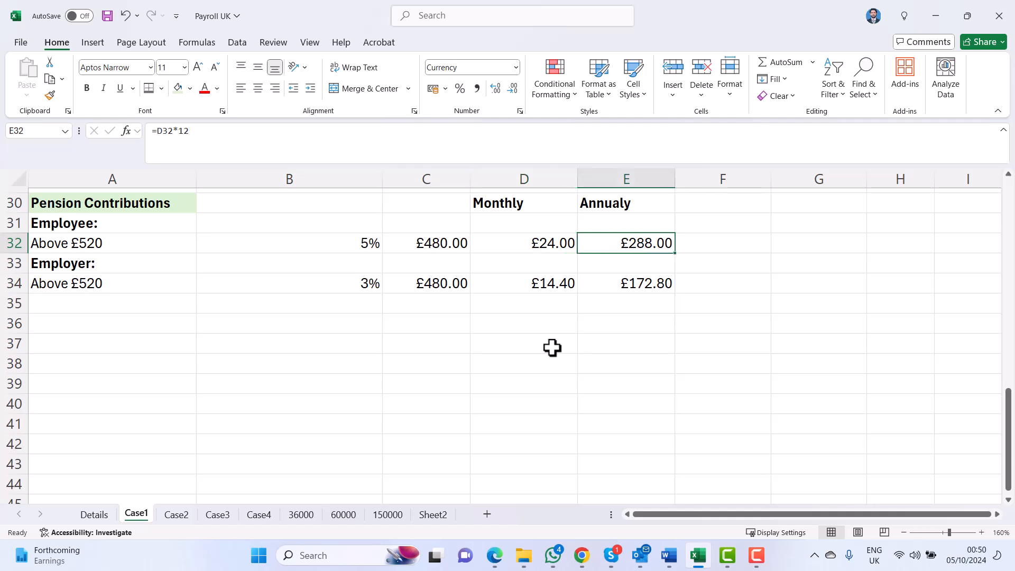
pyautogui.press('Left')
pyautogui.press('Down')
pyautogui.press('Down')
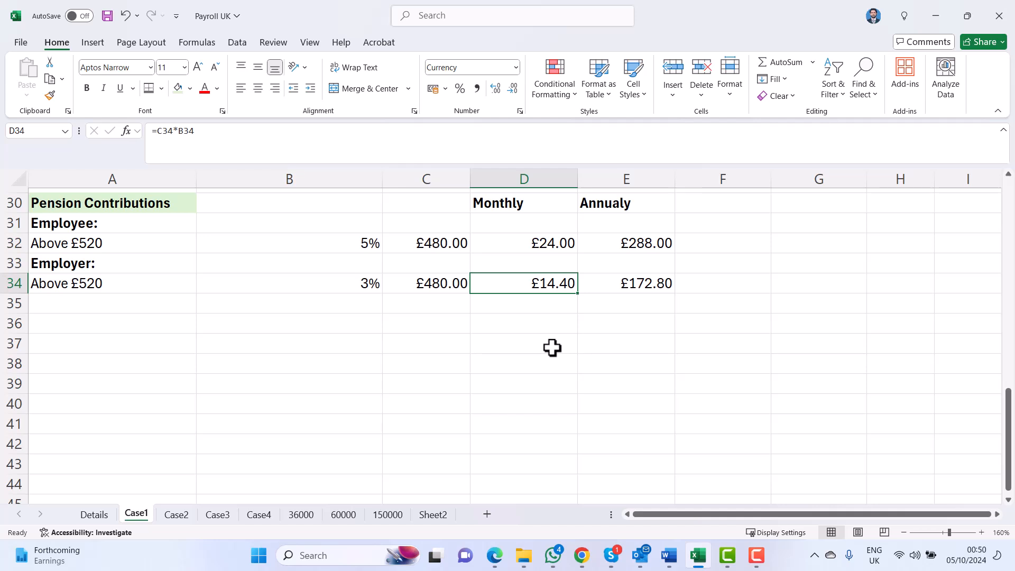
pyautogui.press('Right')
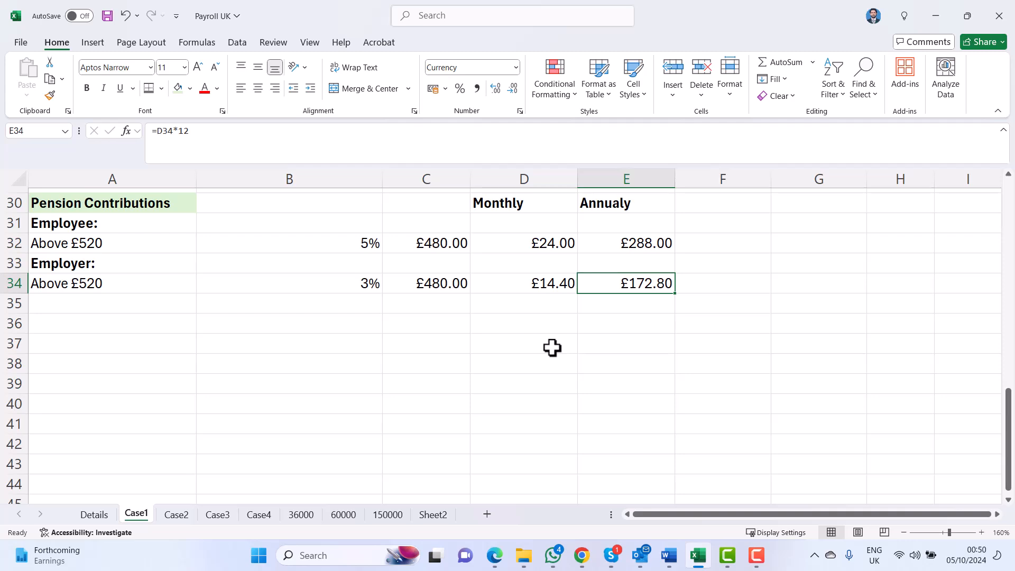
# On the Case2 sheet, clear the pensionable earnings in C32:C34 of the Pension Contributions section
pyautogui.click(178, 514)
pyautogui.scroll(-4, 210, 416)
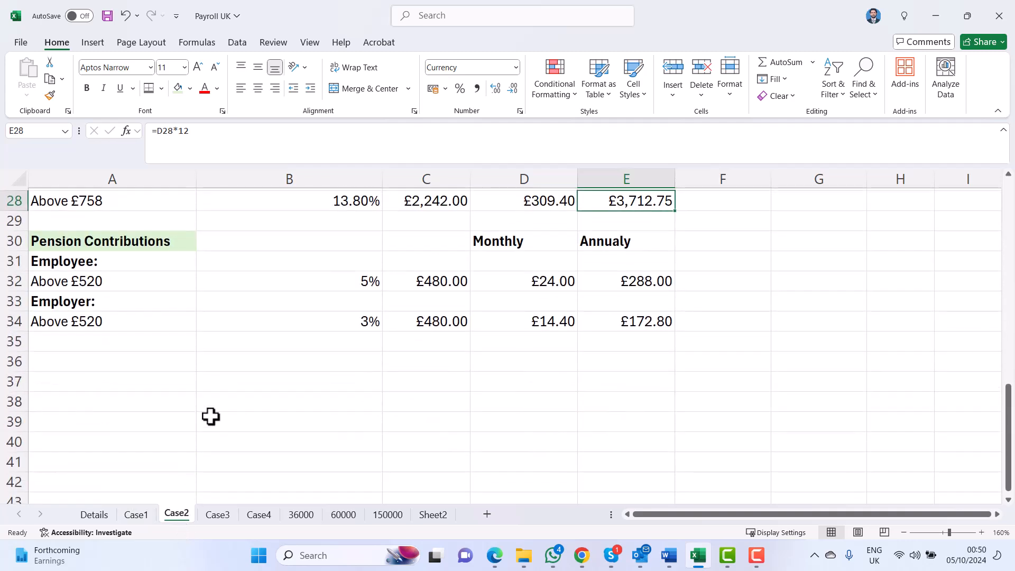
pyautogui.click(428, 288)
pyautogui.keyDown('shift'); pyautogui.click(428, 313); pyautogui.keyUp('shift')
pyautogui.press('Delete')
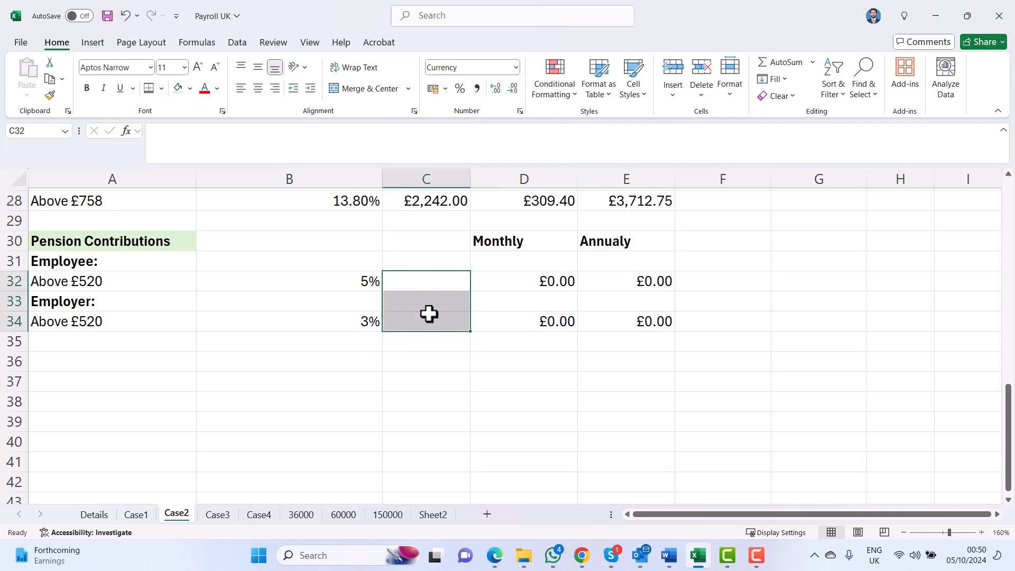
# Calculate Case2's monthly earnings liable for employee pension contributions in C32 with the formula =3000-520
pyautogui.click(437, 279)
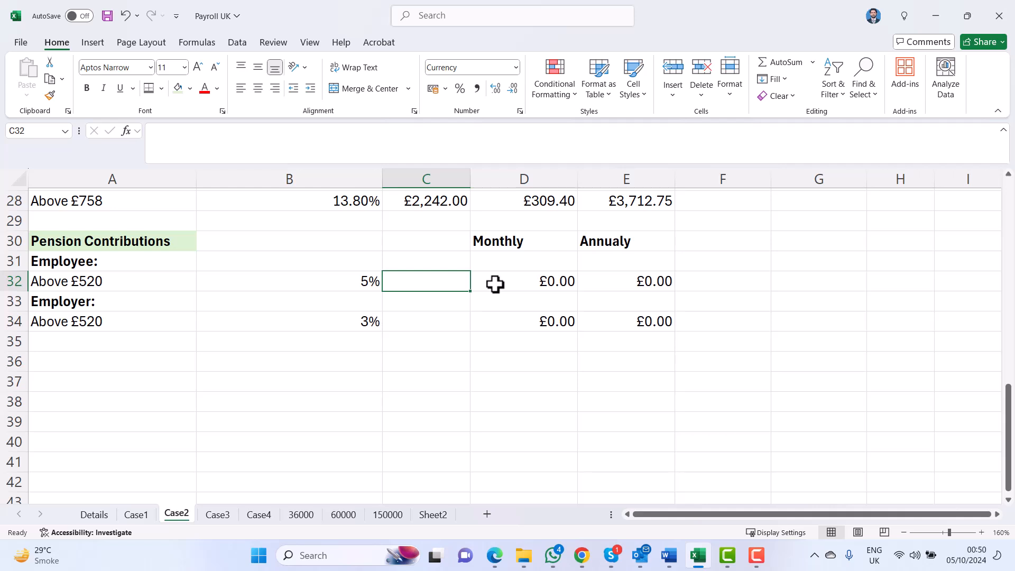
pyautogui.write('=3')
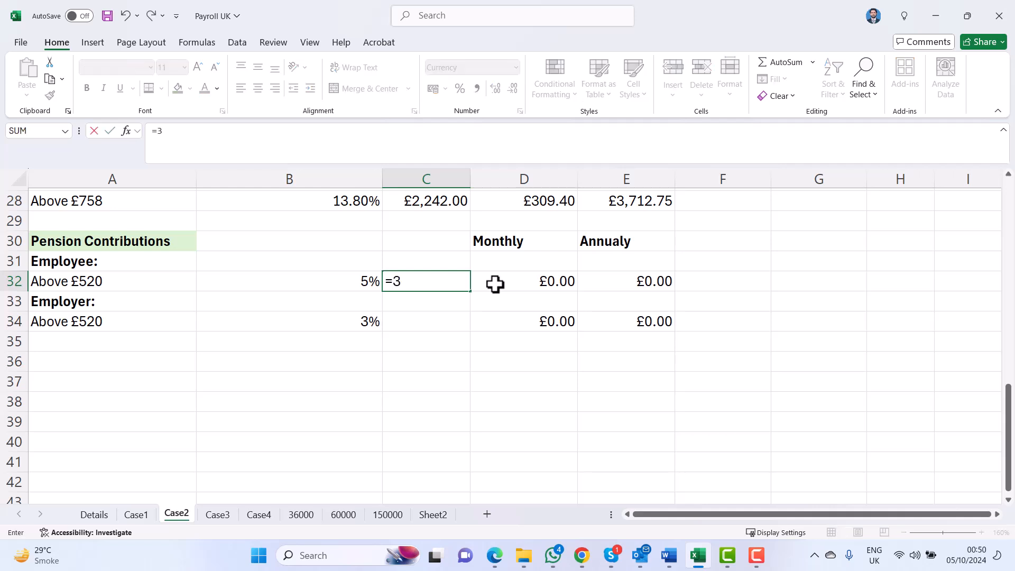
pyautogui.write('000-520')
pyautogui.press('Return')
# Copy Case2's pensionable earnings formula from C32 to the employer pension row in C34
pyautogui.press('Up')
pyautogui.hotkey('ctrl', 'c')
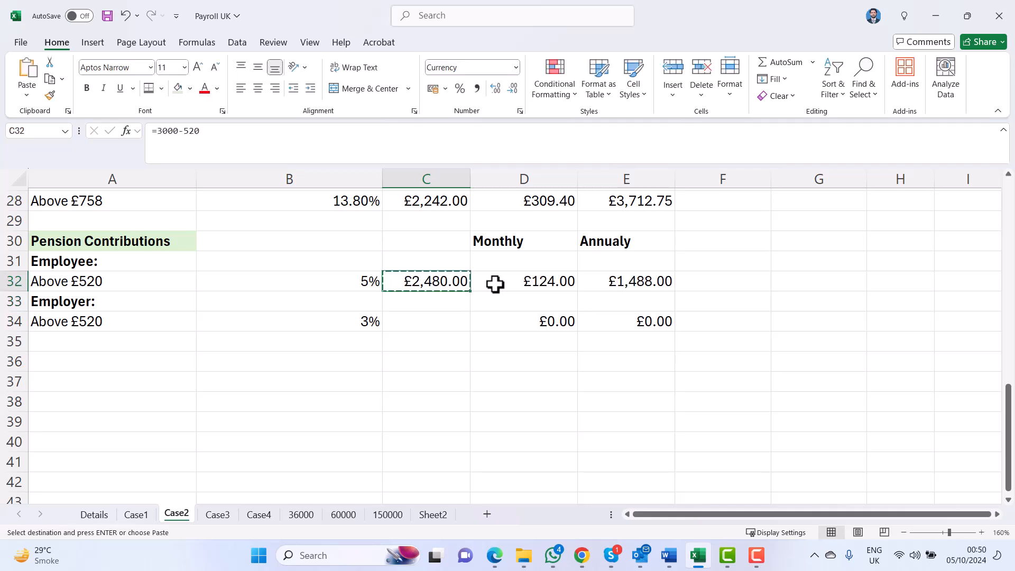
pyautogui.press('Down')
pyautogui.press('Down')
pyautogui.hotkey('ctrl', 'v')
pyautogui.press('Escape')
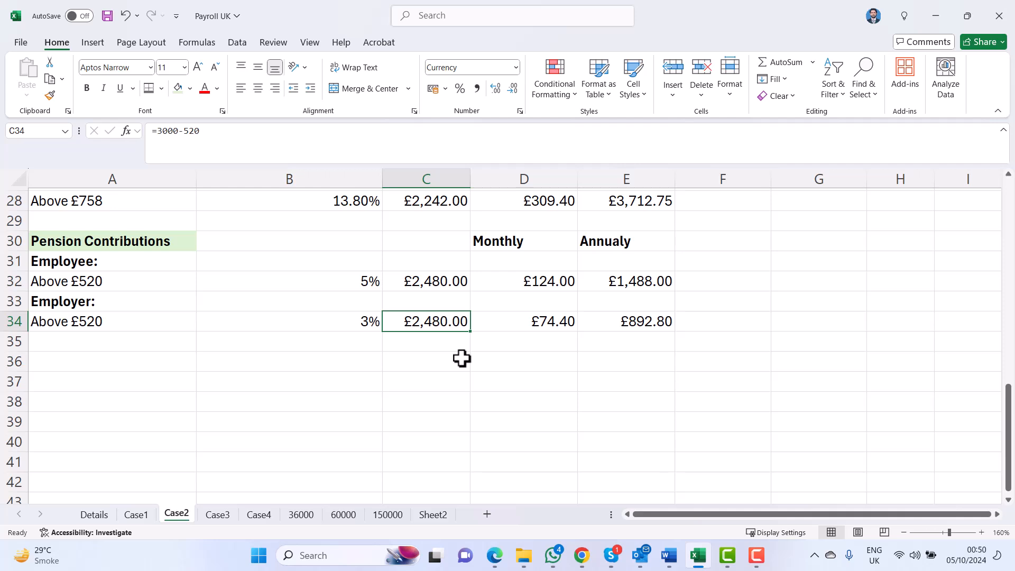
# Review Case2's monthly and annual pension contributions for the employee in row 32 and the employer in row 34
pyautogui.click(534, 278)
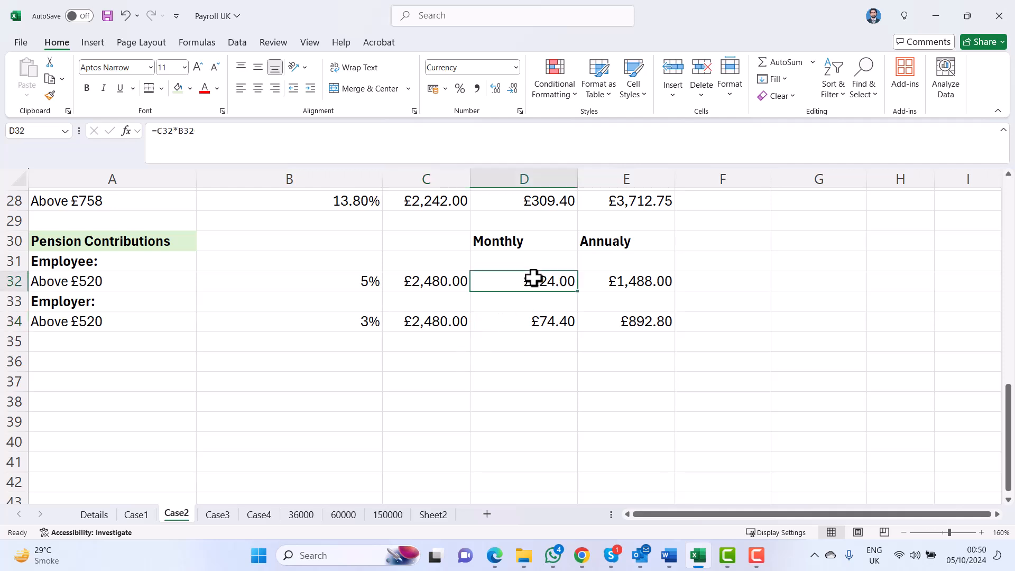
pyautogui.click(539, 322)
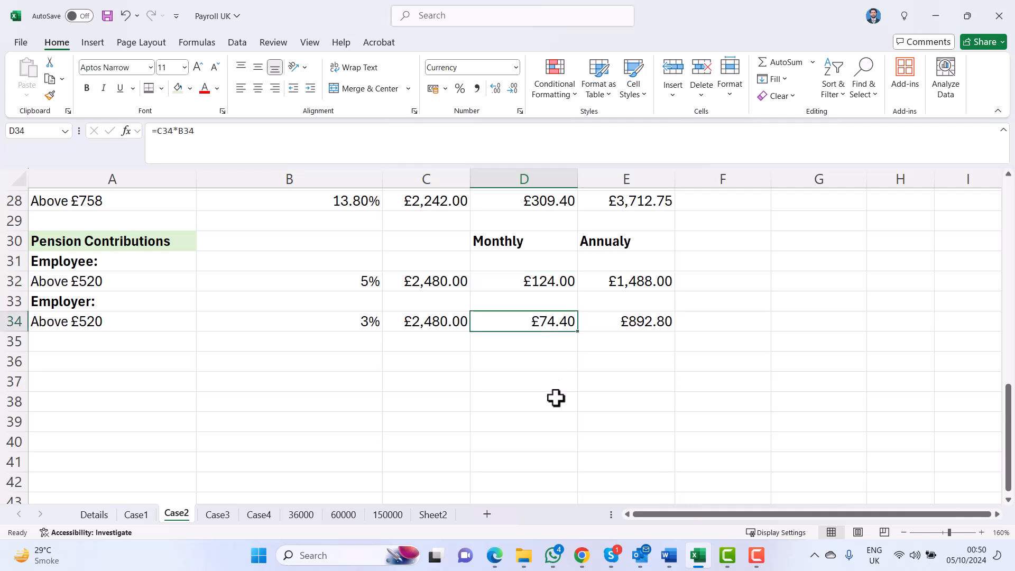
pyautogui.press('Up')
pyautogui.press('Up')
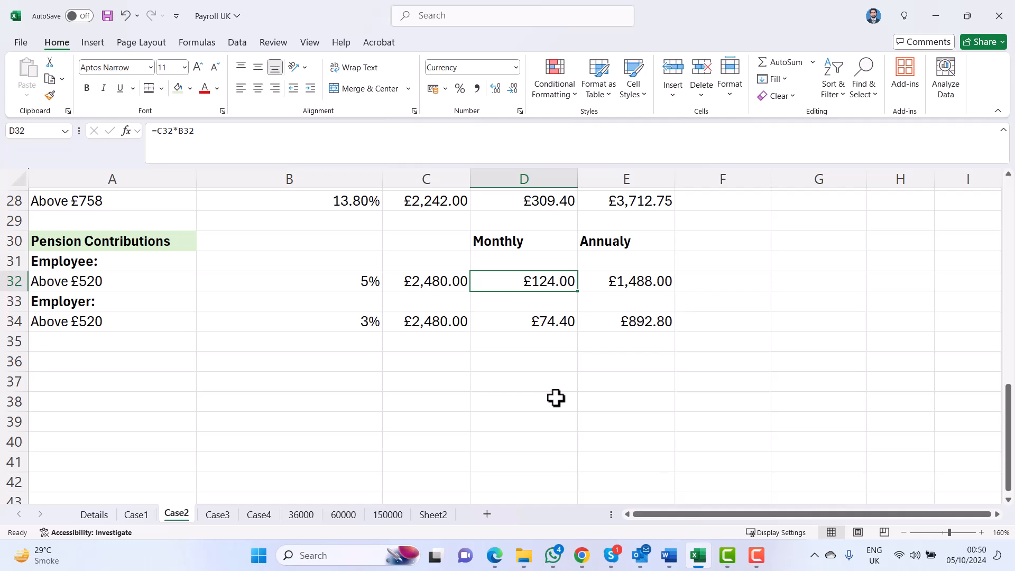
pyautogui.press('Right')
pyautogui.press('Down')
pyautogui.press('Left')
pyautogui.press('Down')
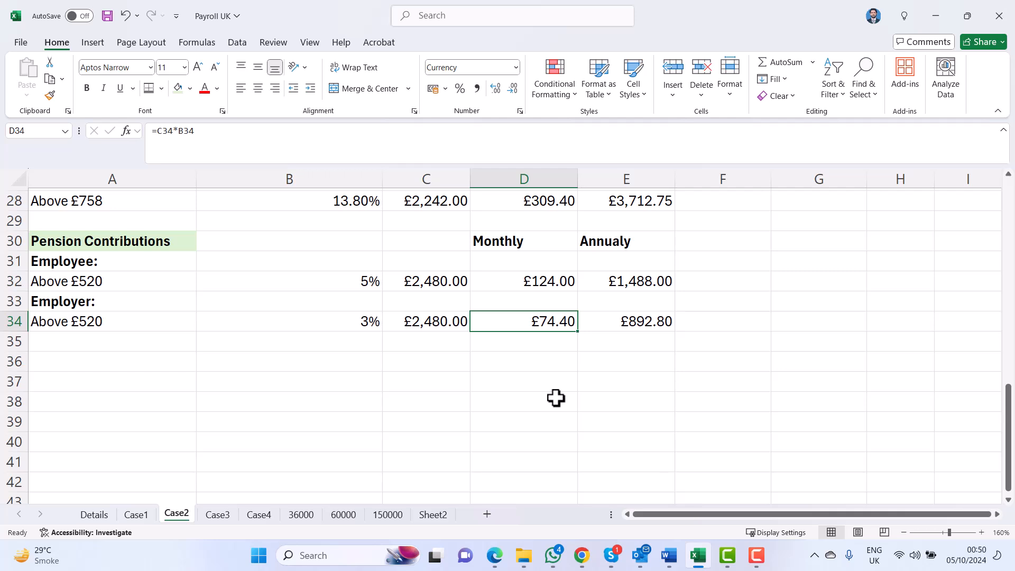
pyautogui.press('Right')
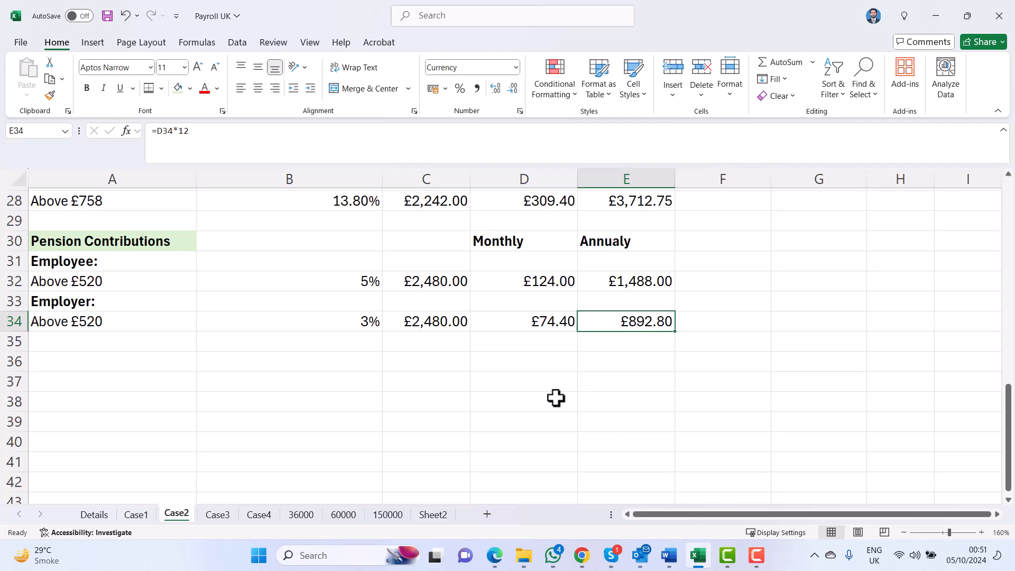
# On the Case3 sheet, clear the old pensionable earnings by emptying C32:C35
pyautogui.click(217, 514)
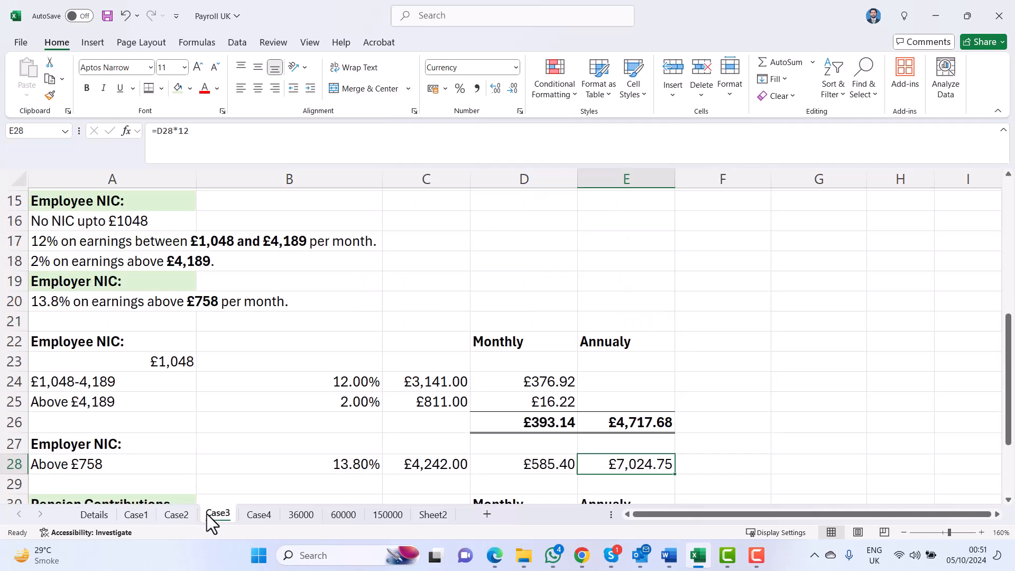
pyautogui.scroll(-4, 247, 411)
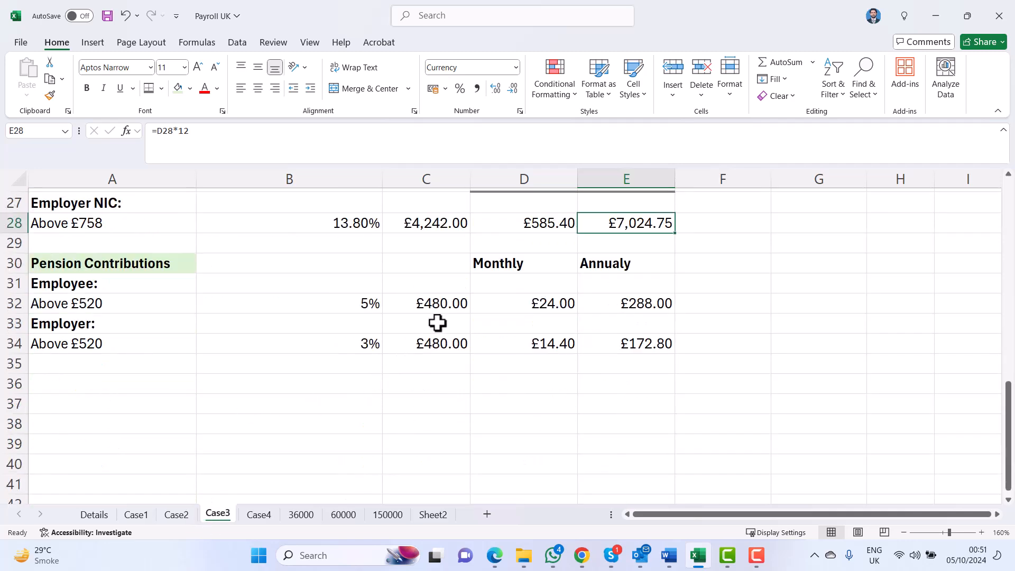
pyautogui.moveTo(446, 297); pyautogui.dragTo(446, 354)
pyautogui.press('Delete')
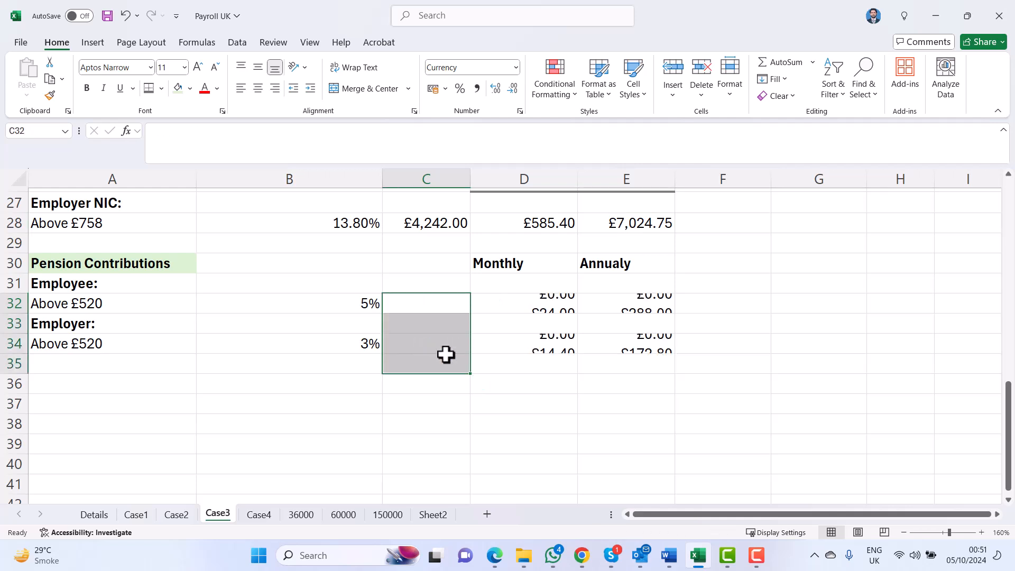
# Calculate Case3's monthly earnings liable for employee pension contributions in C32 with the formula =5000-520
pyautogui.click(441, 309)
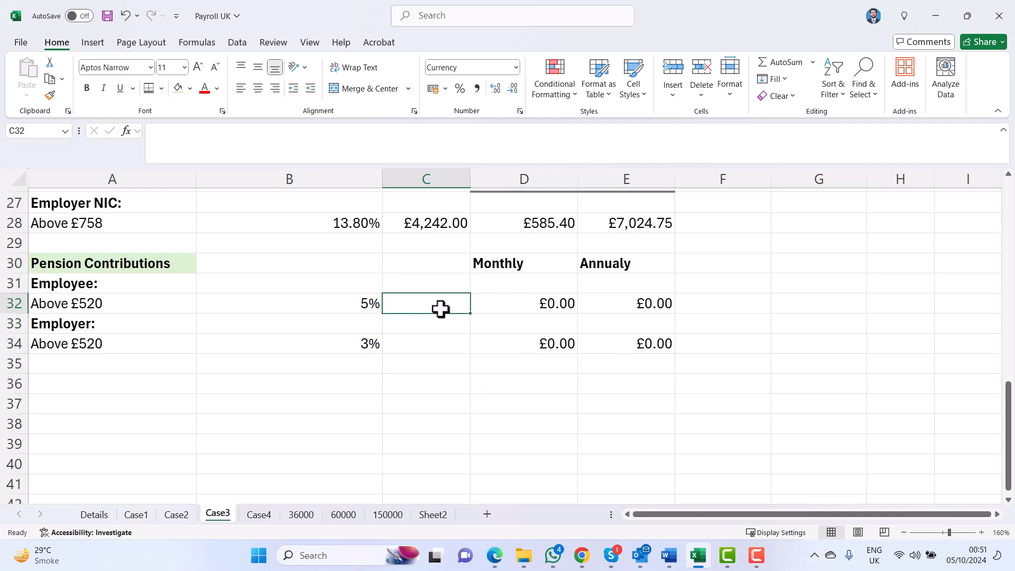
pyautogui.write('=')
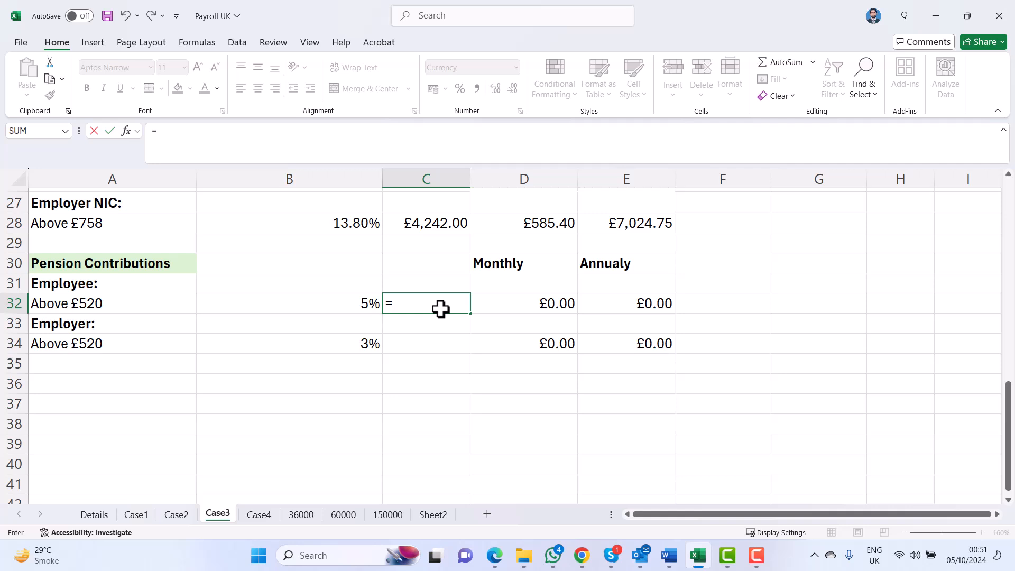
pyautogui.write('5000-520')
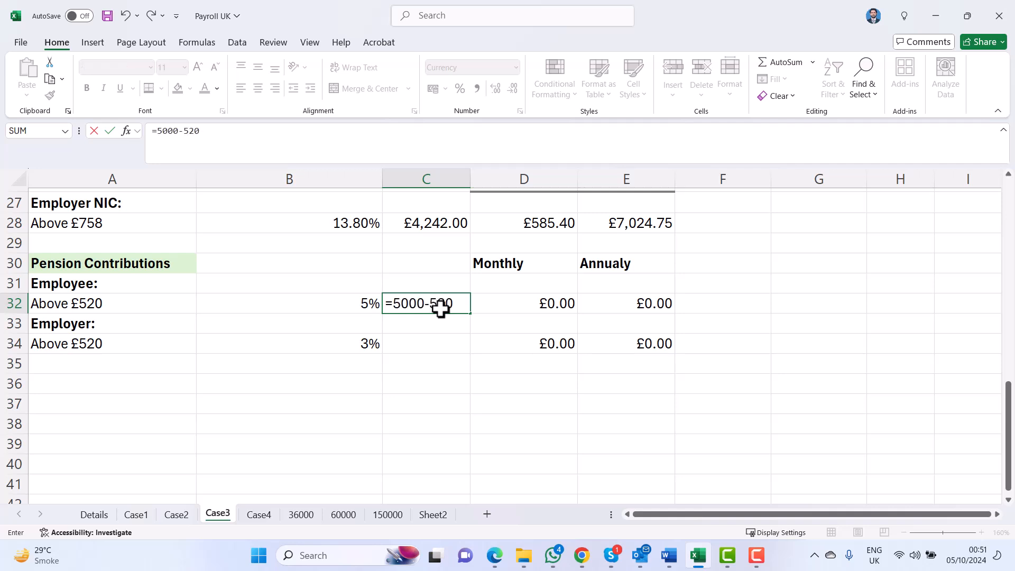
pyautogui.press('Return')
# Copy Case3's pensionable earnings formula from C32 to the employer pension row in C34
pyautogui.click(440, 308)
pyautogui.hotkey('ctrl', 'c')
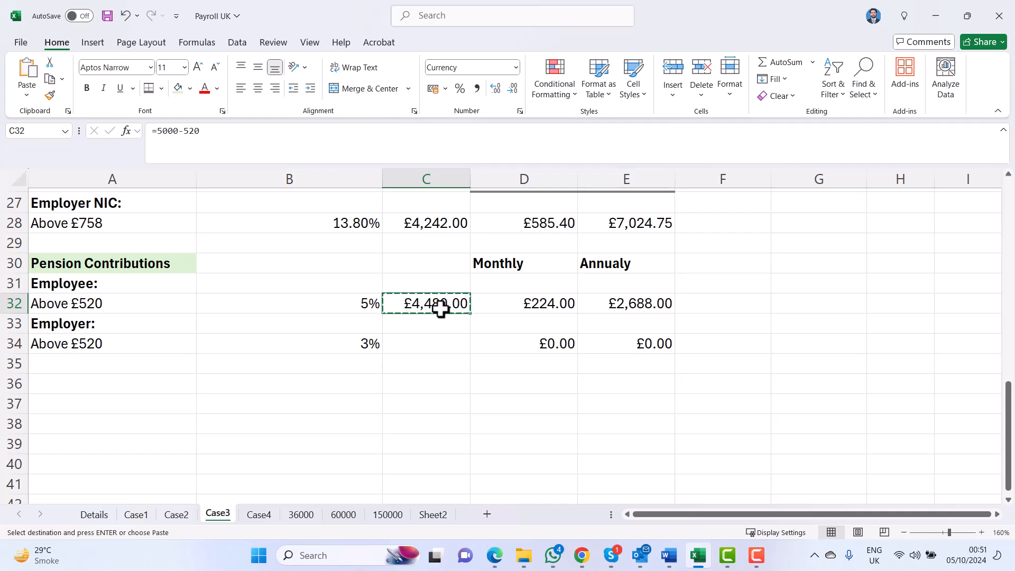
pyautogui.press('Down')
pyautogui.press('Down')
pyautogui.hotkey('ctrl', 'v')
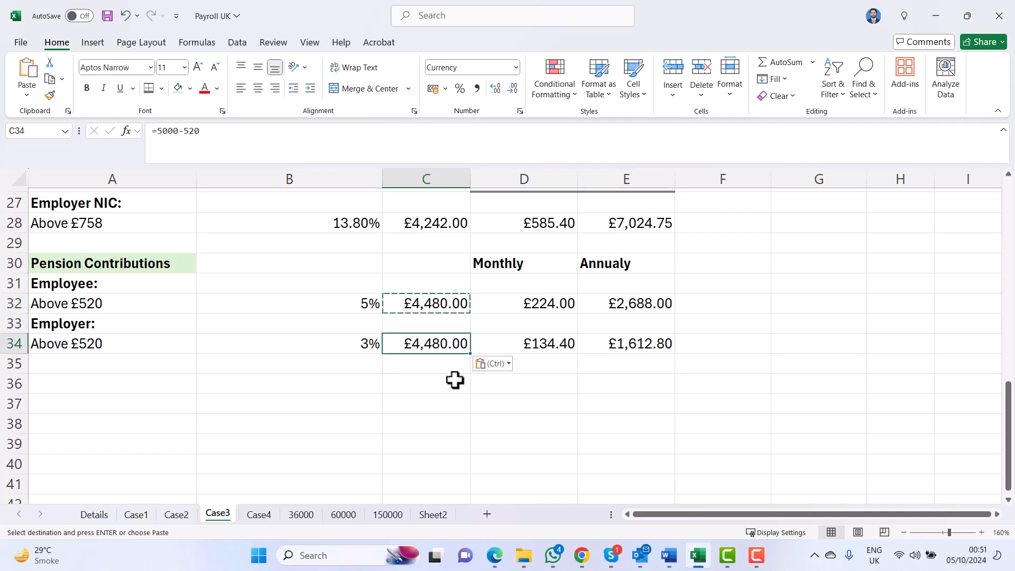
pyautogui.click(455, 379)
pyautogui.press('Escape')
# Review Case3's pensionable earnings in C32 and the monthly and annual pension contribution formulas in D32, E32, D34 and E34
pyautogui.click(444, 299)
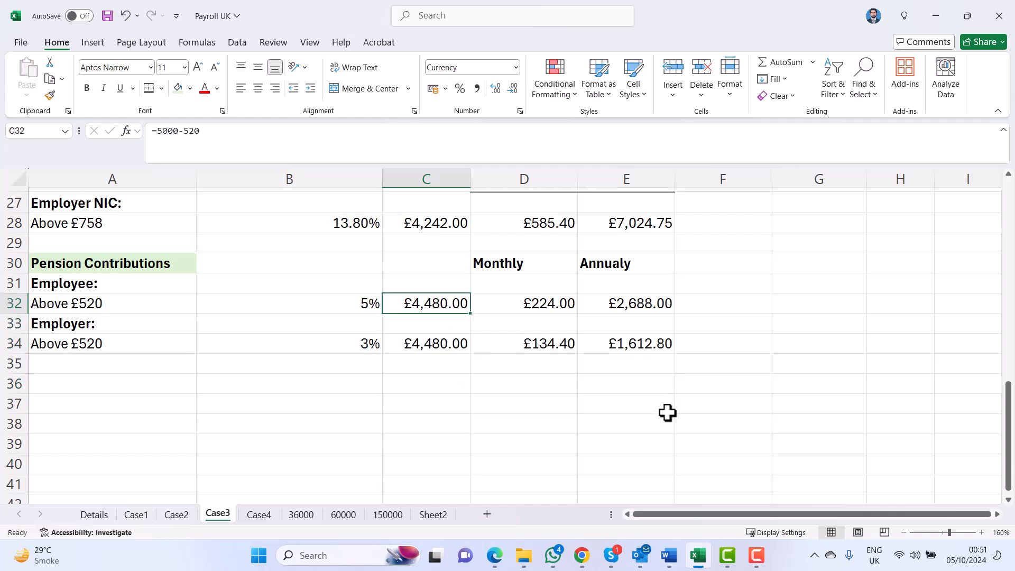
pyautogui.press('Right')
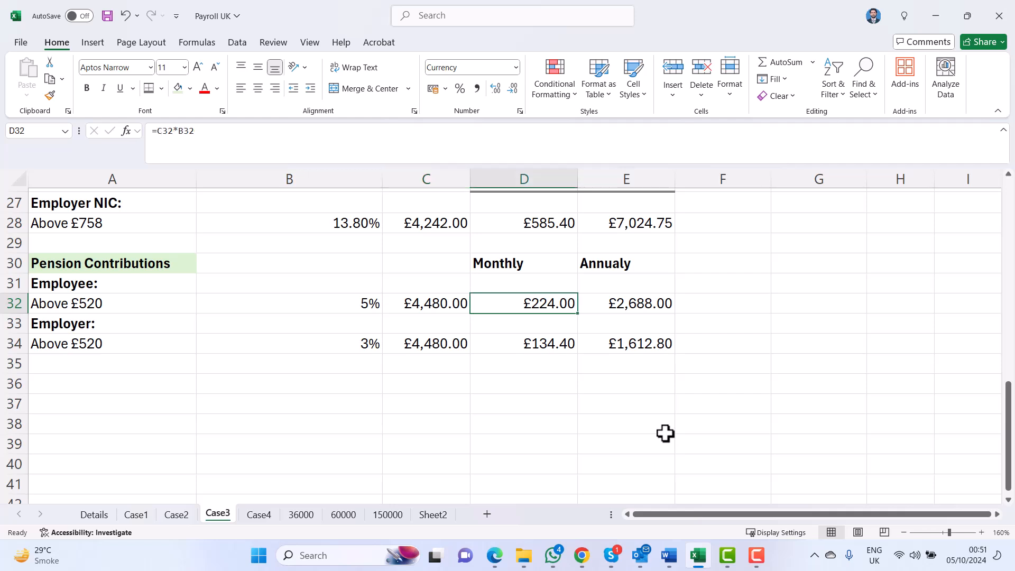
pyautogui.press('Right')
pyautogui.press('Left')
pyautogui.press('Down')
pyautogui.press('Down')
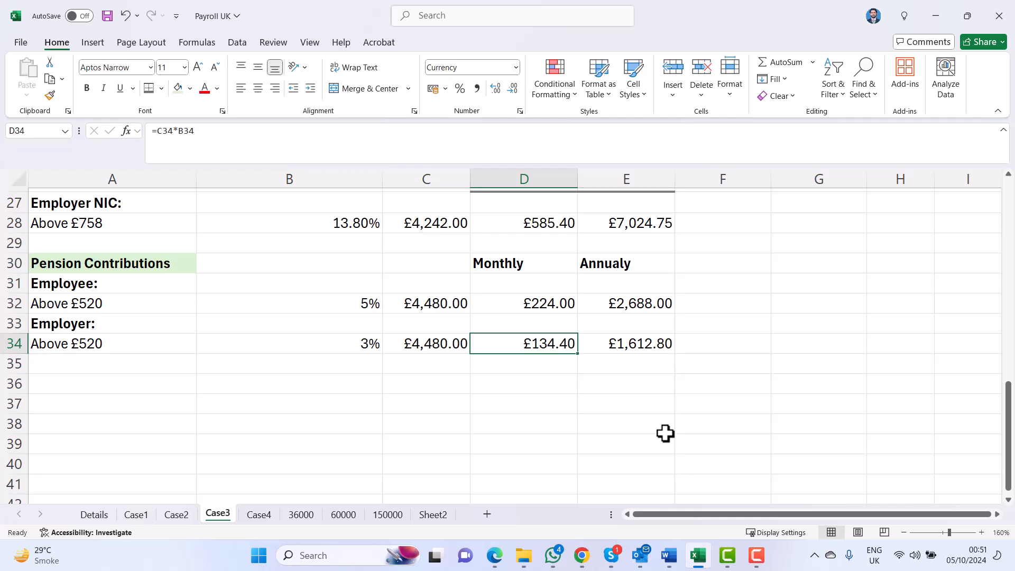
pyautogui.press('Right')
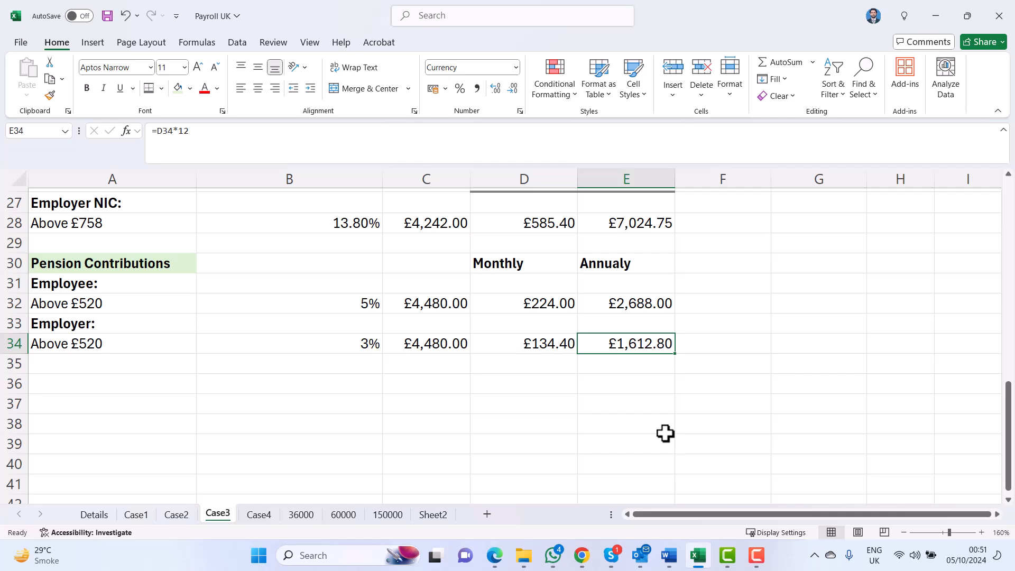
# On the Case4 sheet, clear the pensionable earnings in C32:C34 of the Pension Contributions section
pyautogui.click(259, 512)
pyautogui.scroll(-2, 351, 407)
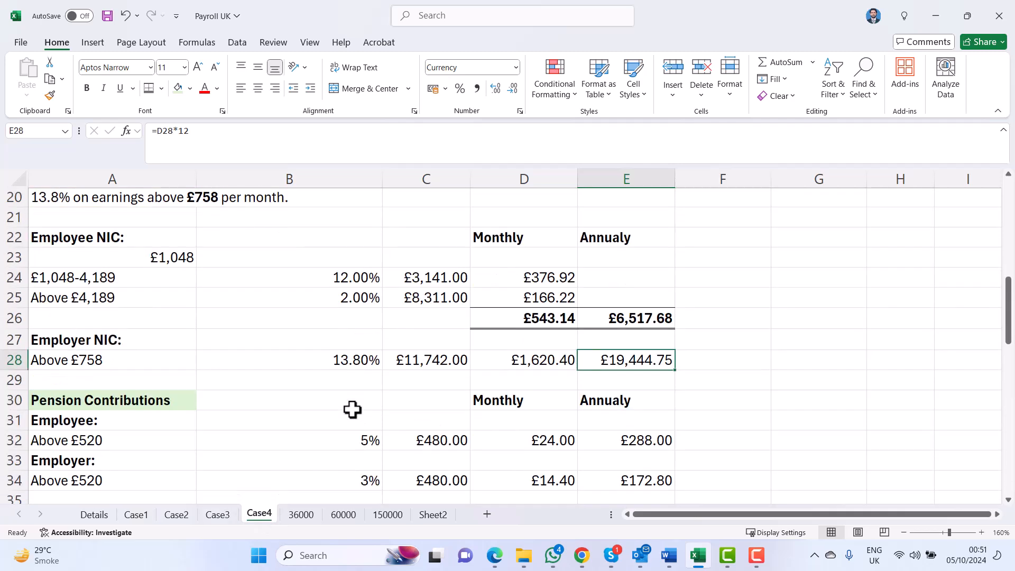
pyautogui.scroll(-3, 352, 409)
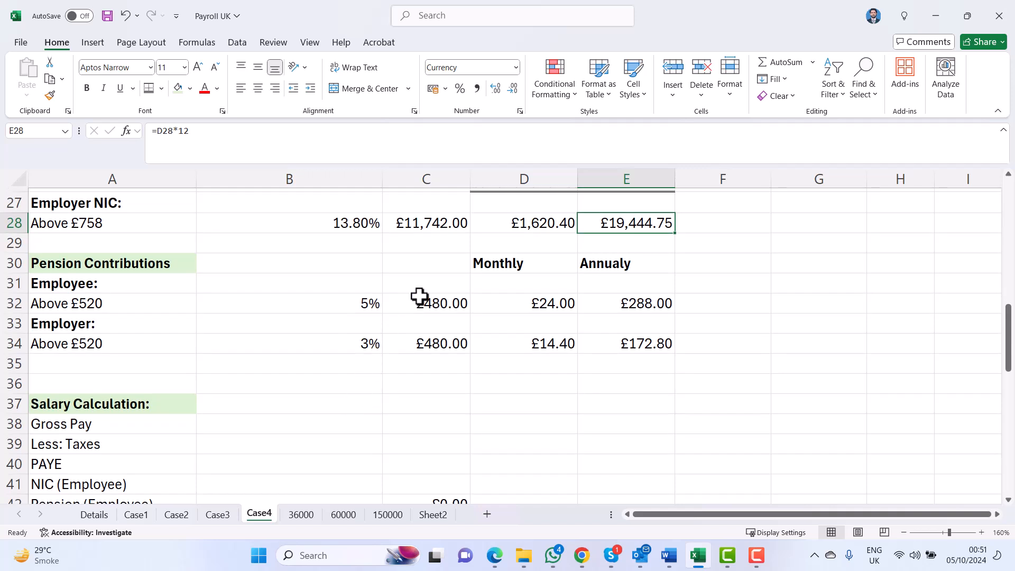
pyautogui.click(426, 301)
pyautogui.hotkey('shift', 'Down')
pyautogui.hotkey('shift', 'Down')
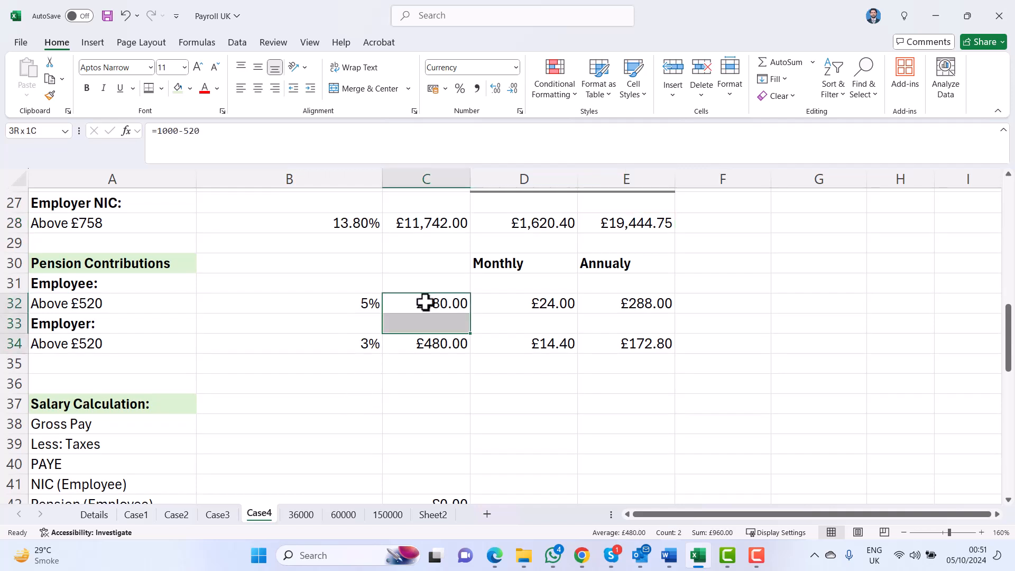
pyautogui.press('Delete')
# Calculate Case4's monthly earnings liable for employee pension contributions in C32 with the formula =12500-520
pyautogui.click(426, 303)
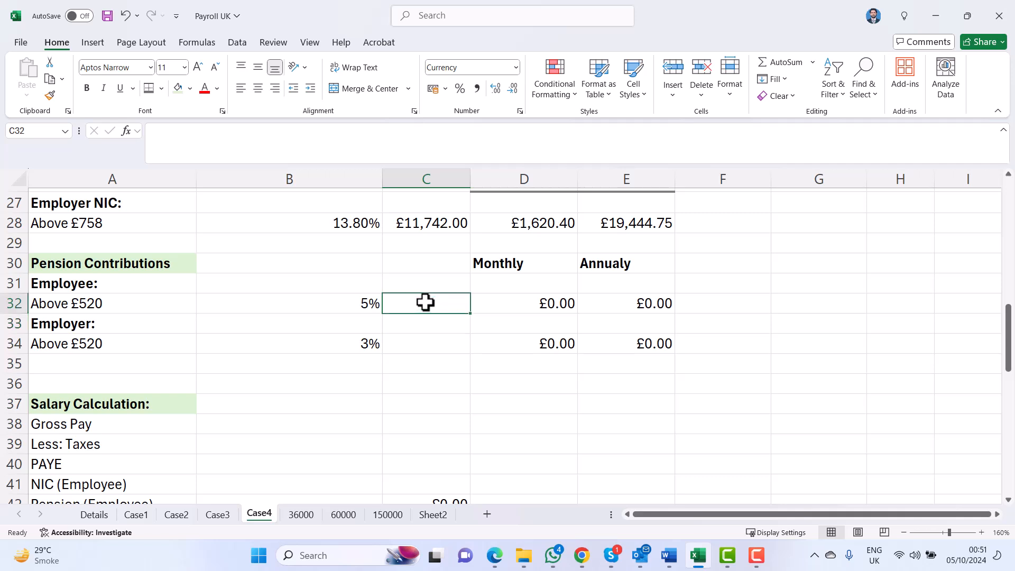
pyautogui.write('=12500')
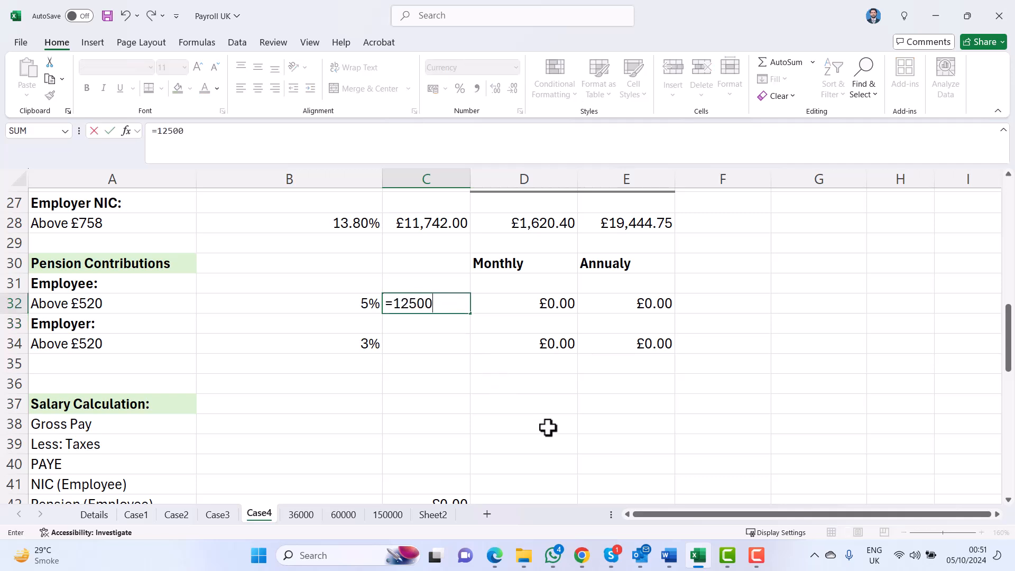
pyautogui.write('-520')
pyautogui.press('Return')
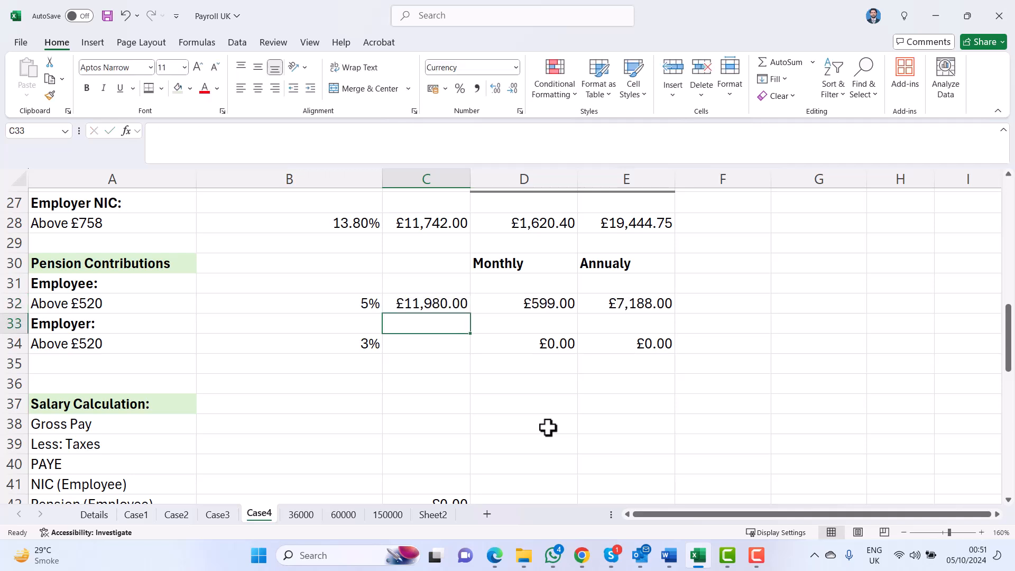
# Copy Case4's pensionable earnings formula from C32 to the employer pension row in C34
pyautogui.press('Up')
pyautogui.hotkey('ctrl', 'c')
pyautogui.press('Down')
pyautogui.press('Down')
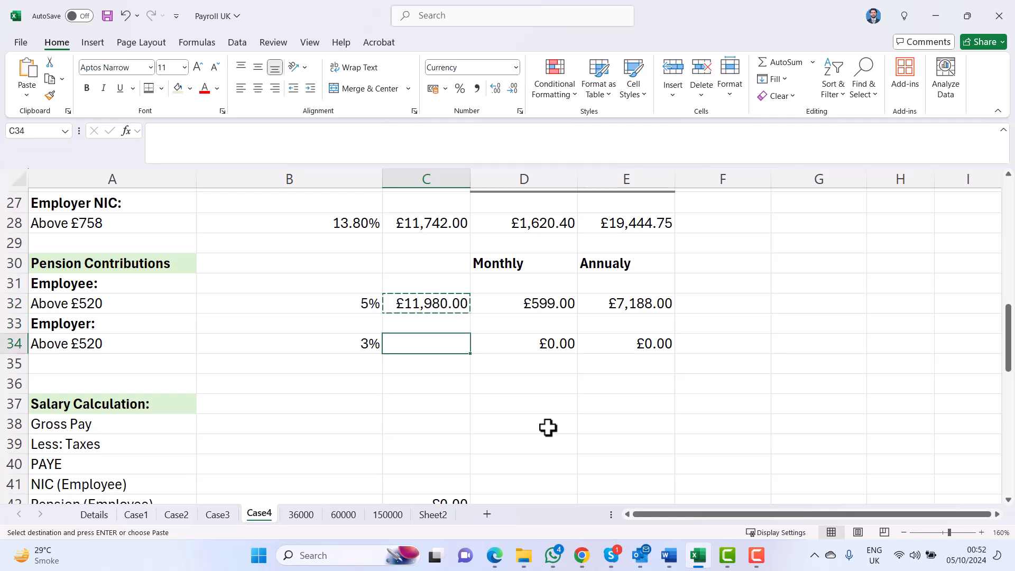
pyautogui.hotkey('ctrl', 'v')
pyautogui.press('Escape')
# Review Case4's pensionable earnings in C32 and the monthly and annual pension contribution formulas in D32, E32, D34 and E34
pyautogui.press('Up')
pyautogui.press('Up')
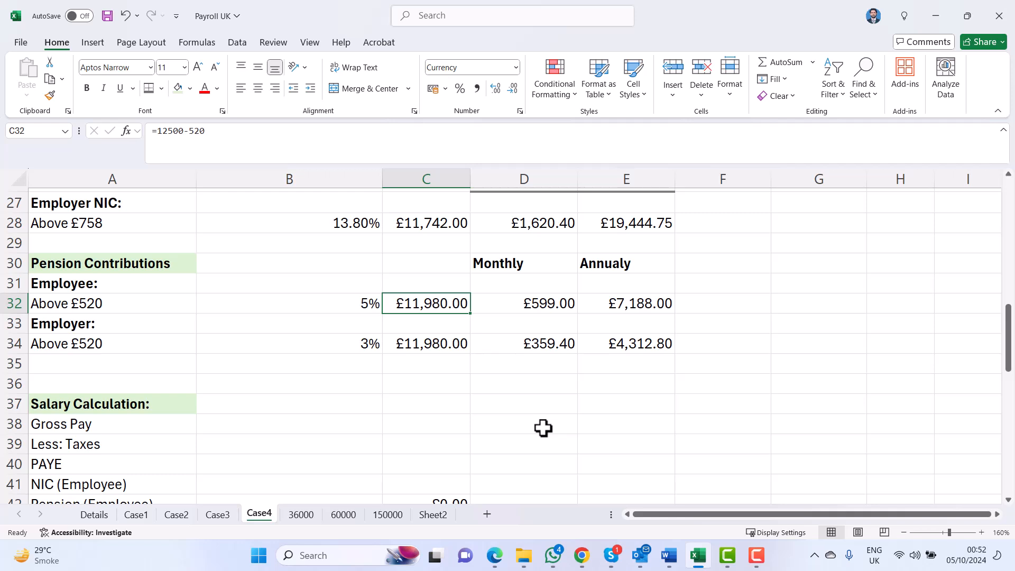
pyautogui.press('Right')
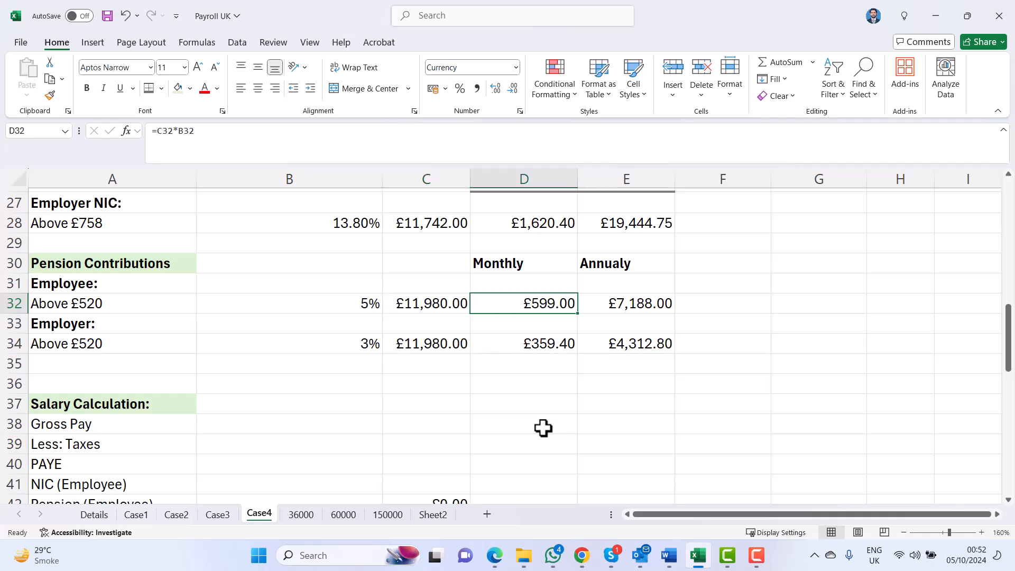
pyautogui.press('Right')
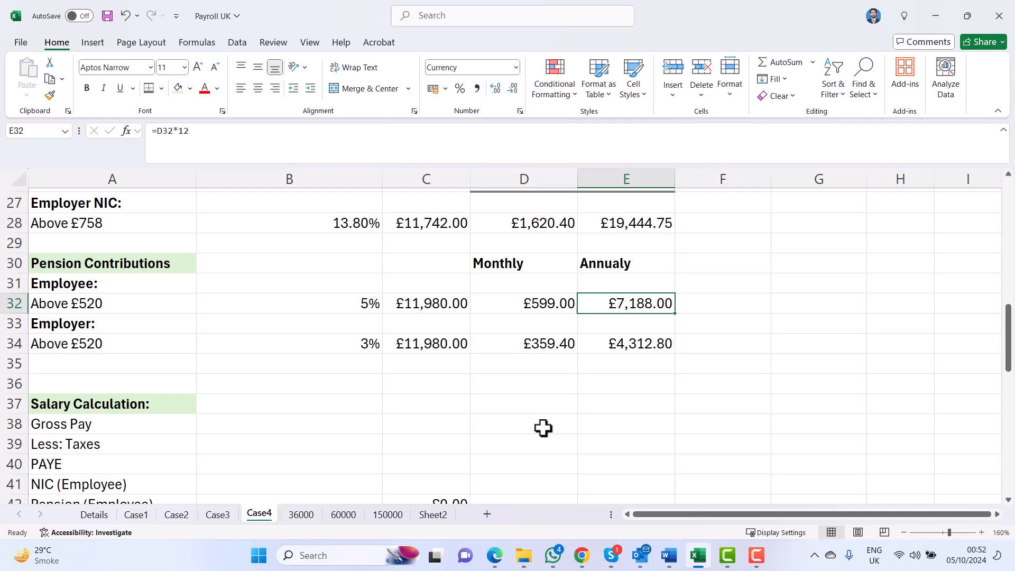
pyautogui.press('Left')
pyautogui.press('Down')
pyautogui.press('Down')
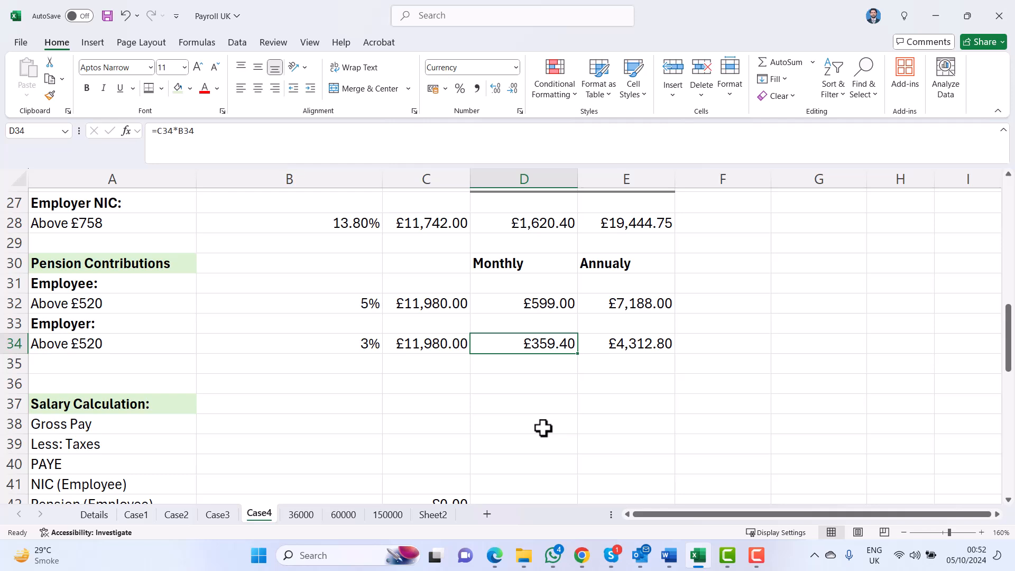
pyautogui.press('Right')
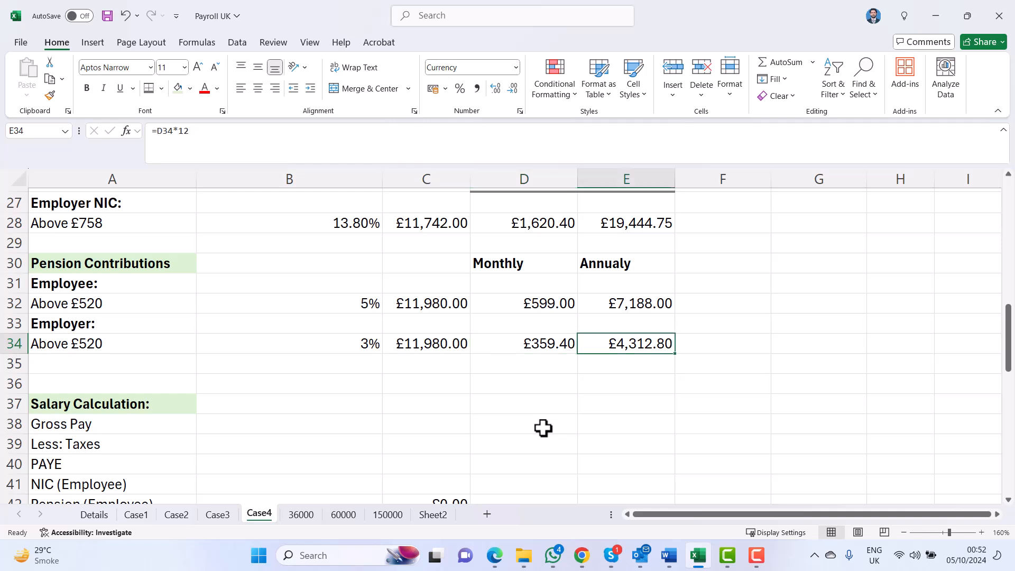
# On the Details sheet, fill the Pension entry in B25 with the same light green as the other two payroll taxes
pyautogui.press('Left')
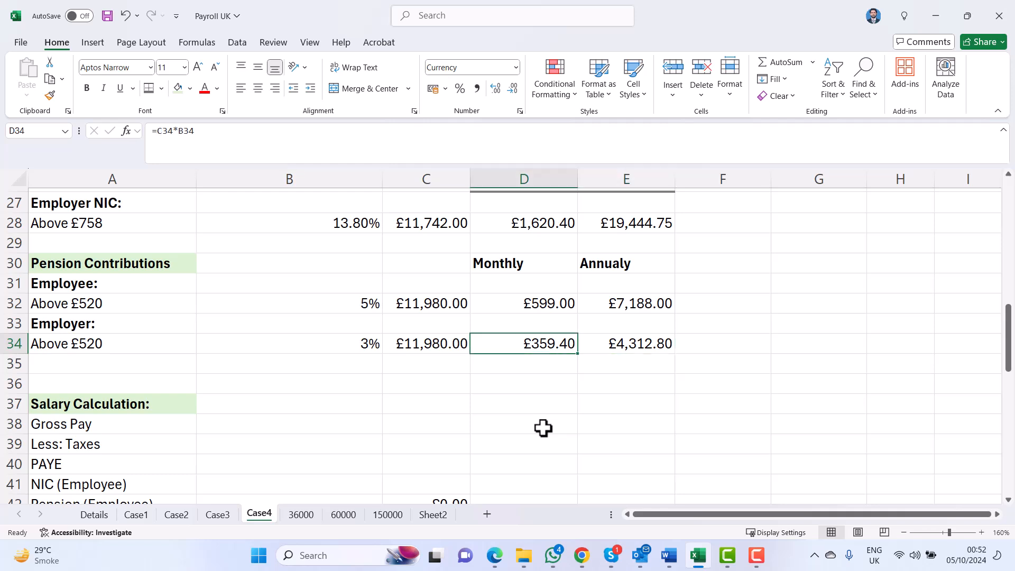
pyautogui.click(94, 514)
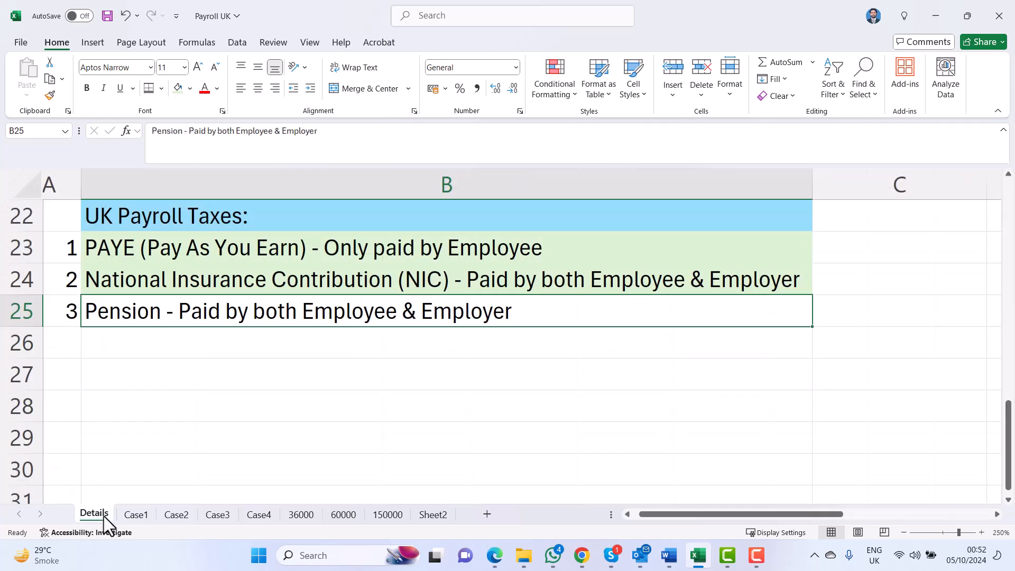
pyautogui.click(178, 88)
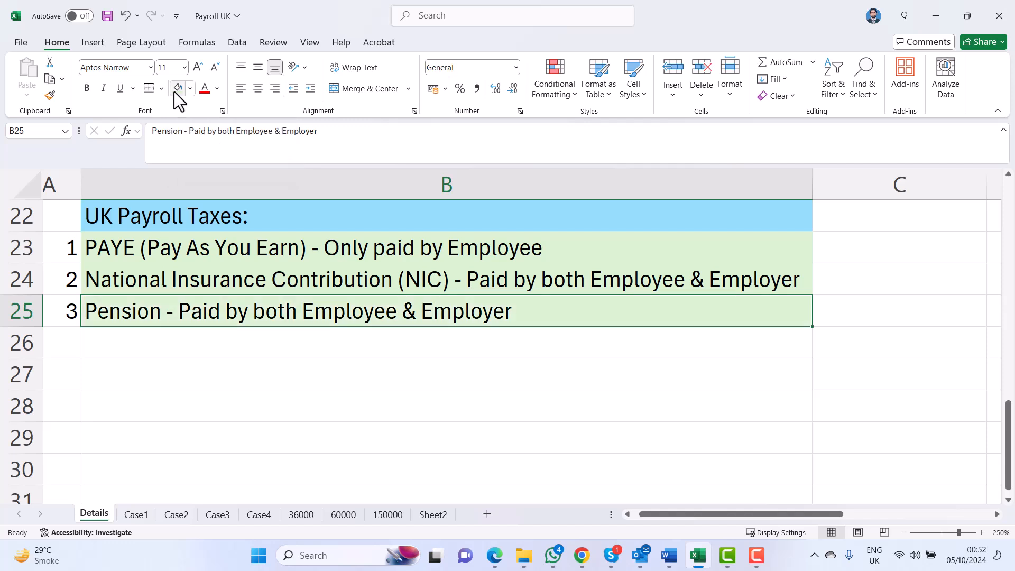
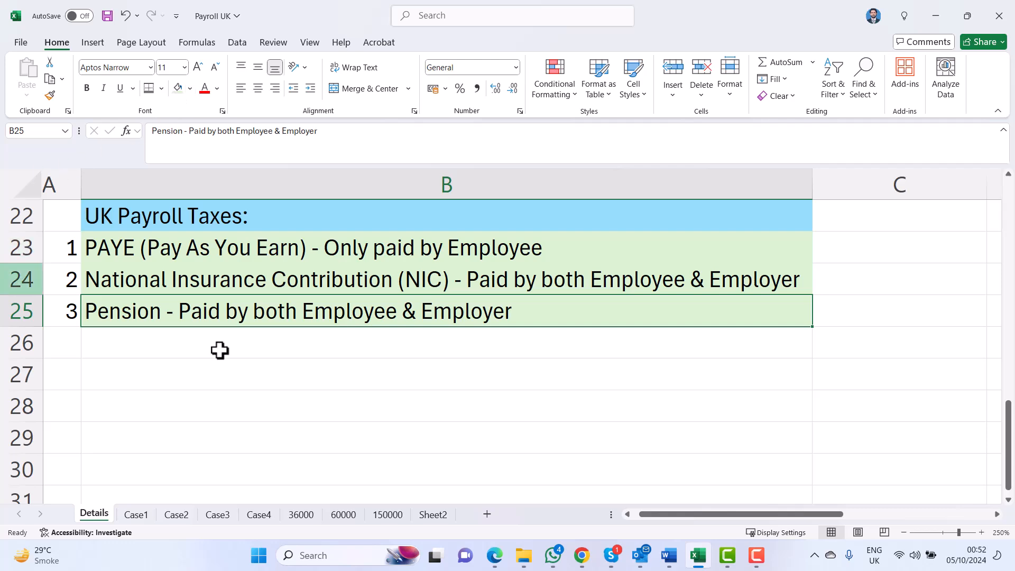
# On the Case4 sheet, enter 12500 as the Gross Pay in C38 of the Salary Calculation section
pyautogui.click(261, 520)
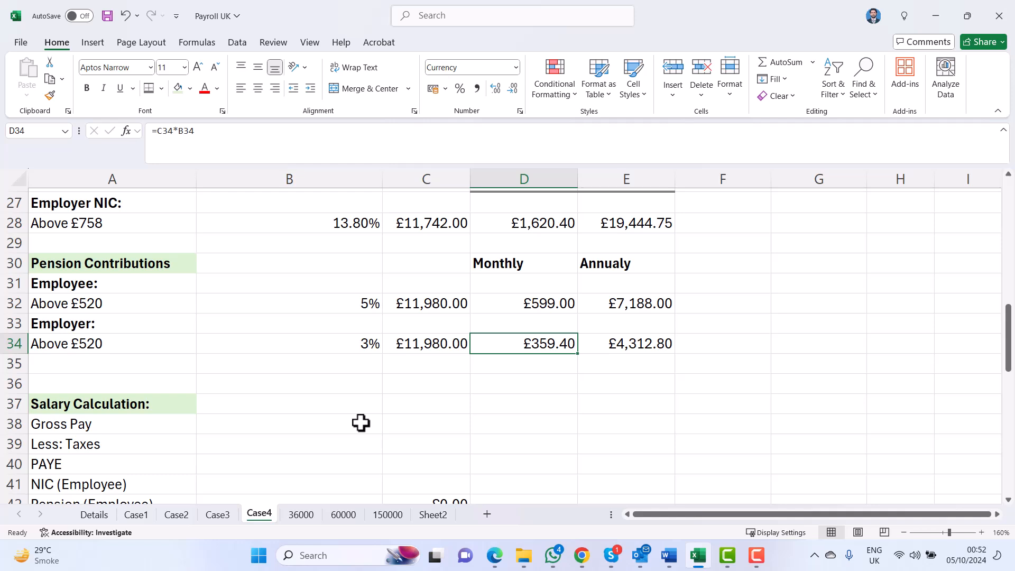
pyautogui.click(328, 424)
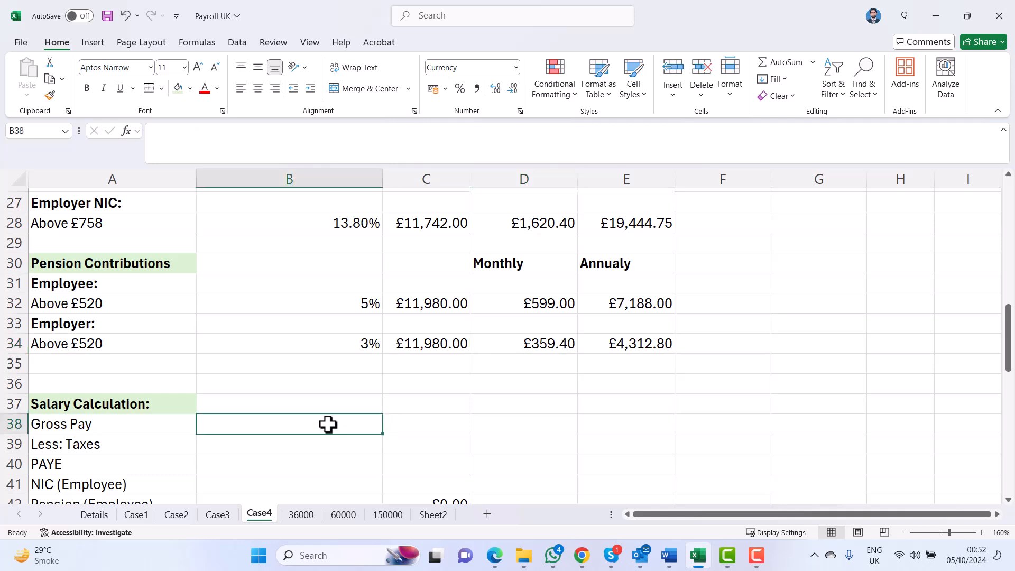
pyautogui.scroll(-2, 423, 415)
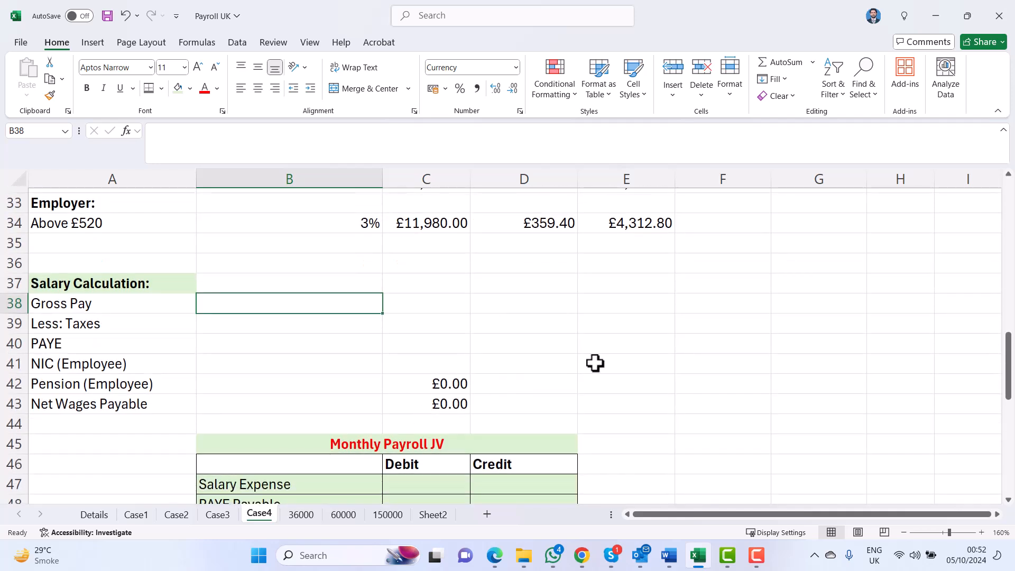
pyautogui.press('Right')
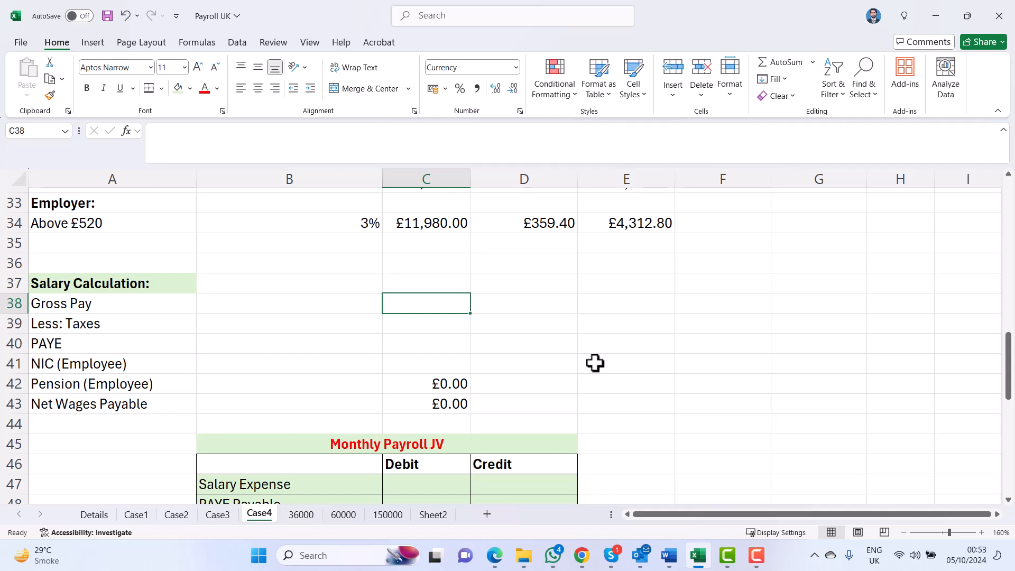
pyautogui.write('12500')
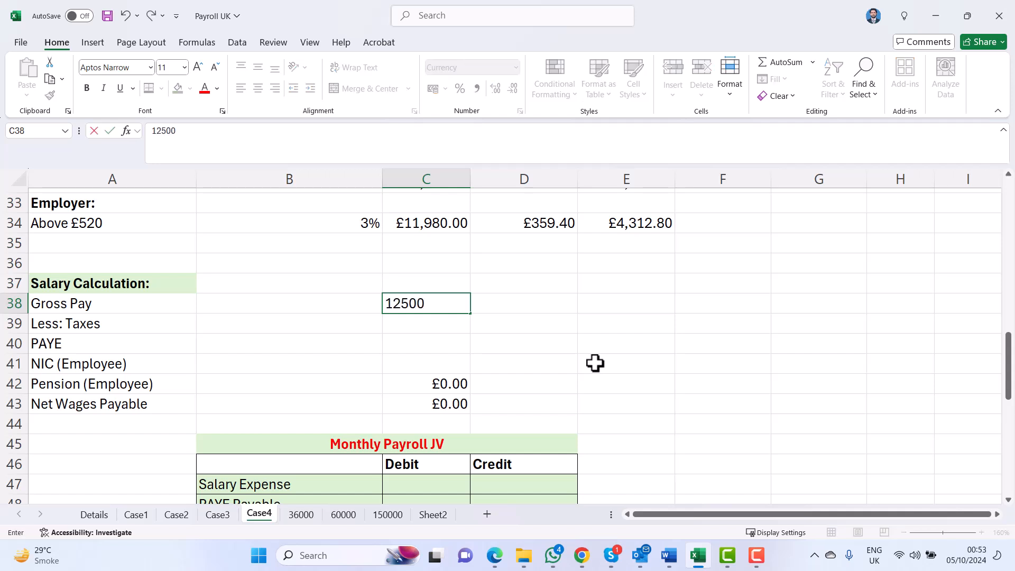
pyautogui.press('Return')
# Link the PAYE deduction in B40 to Case4's monthly income tax with the formula =E9
pyautogui.press('Left')
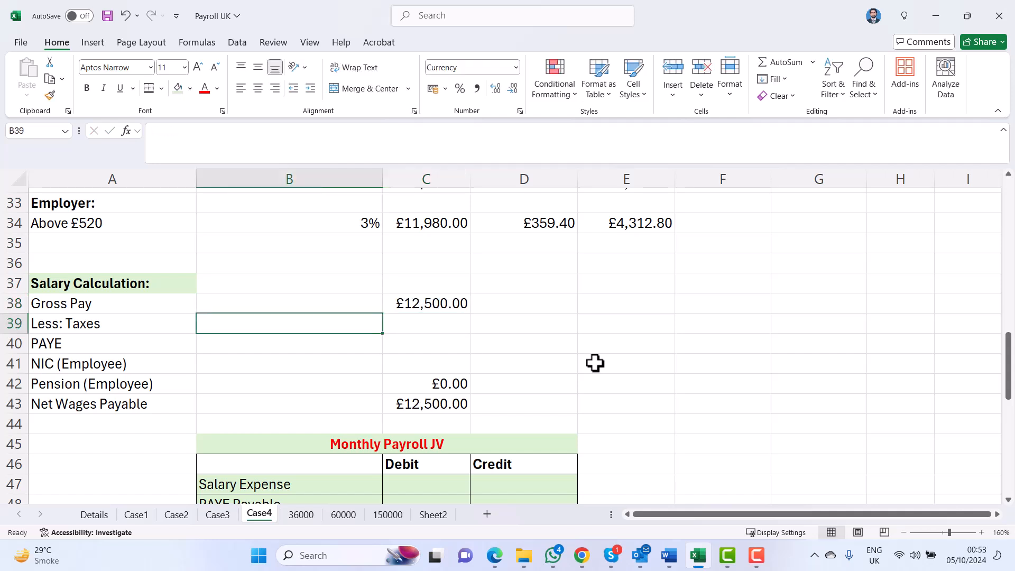
pyautogui.press('Down')
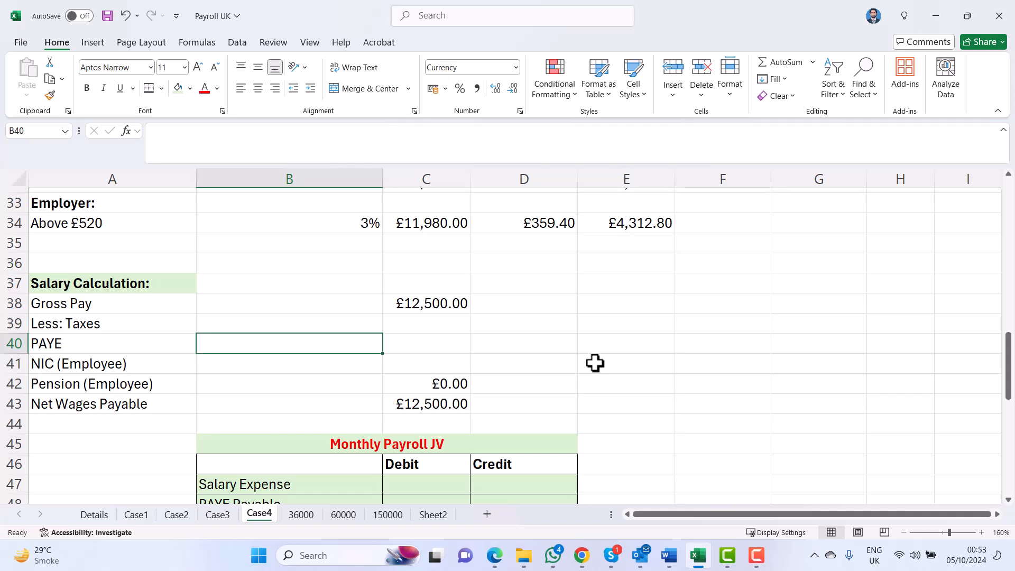
pyautogui.write('=')
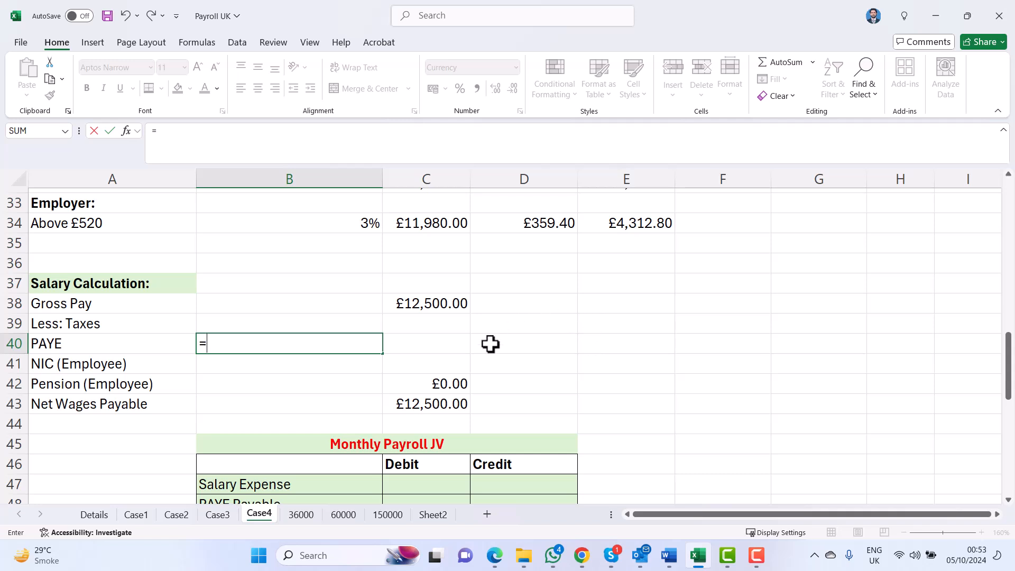
pyautogui.scroll(8, 413, 345)
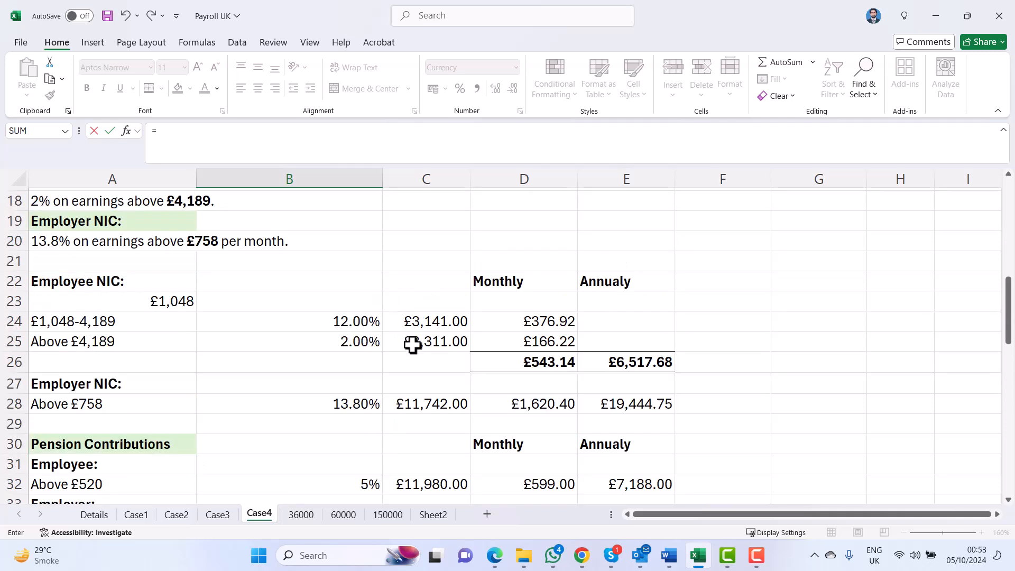
pyautogui.scroll(3, 413, 344)
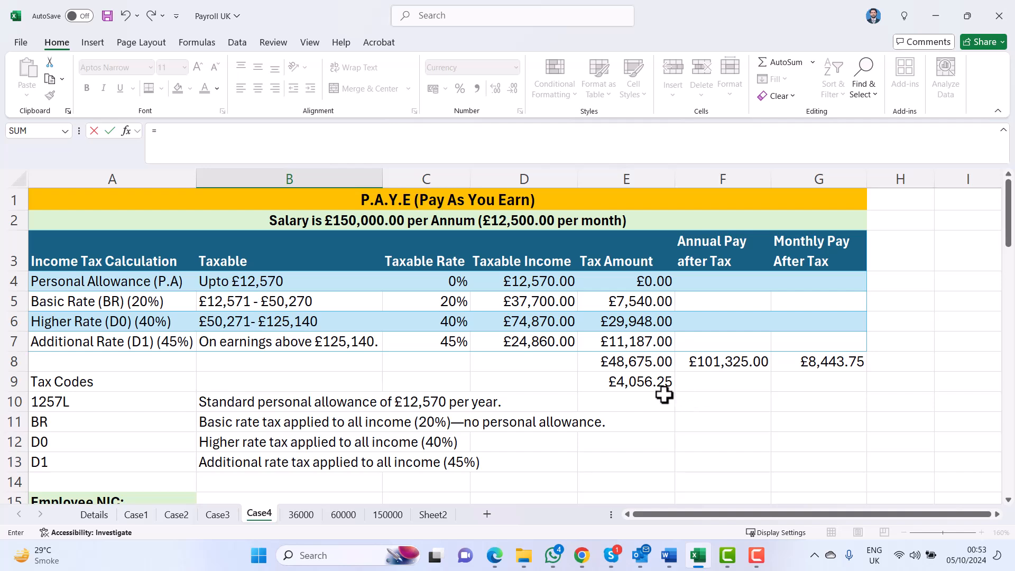
pyautogui.click(641, 385)
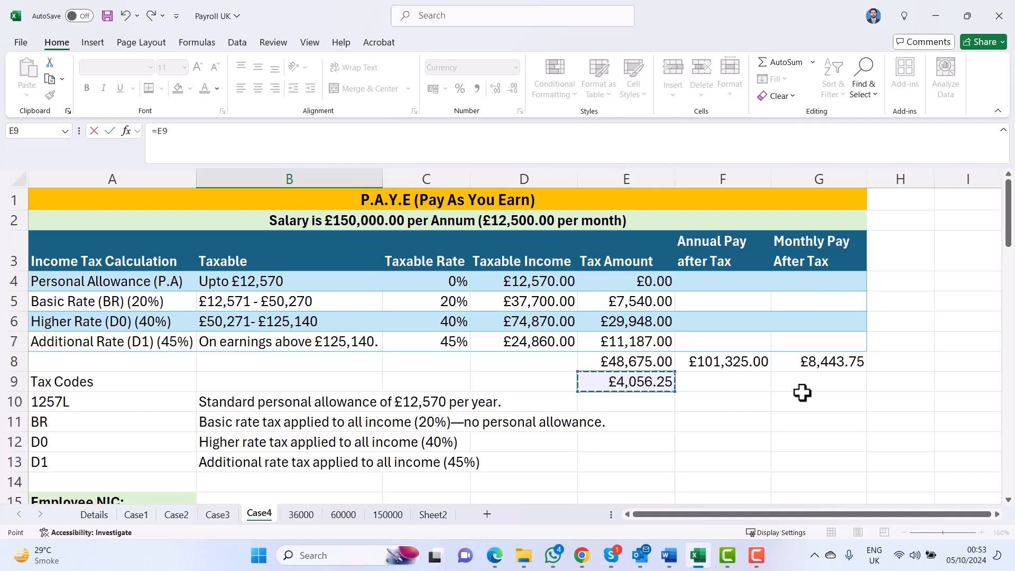
pyautogui.press('Escape')
pyautogui.press('Return')
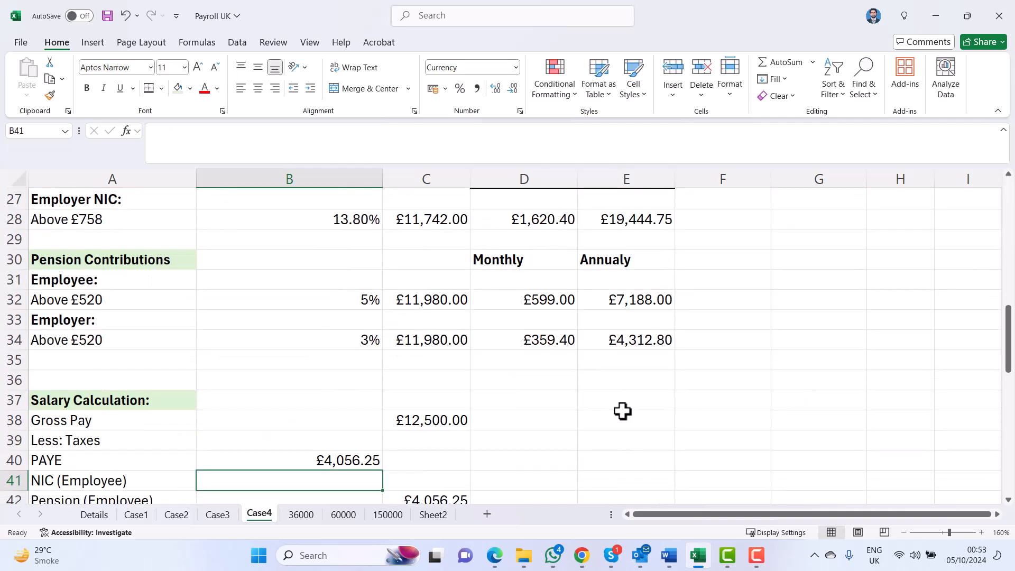
# Link the employee NIC deduction in B41 to the monthly employee NIC total with the formula =D26
pyautogui.scroll(-1, 622, 411)
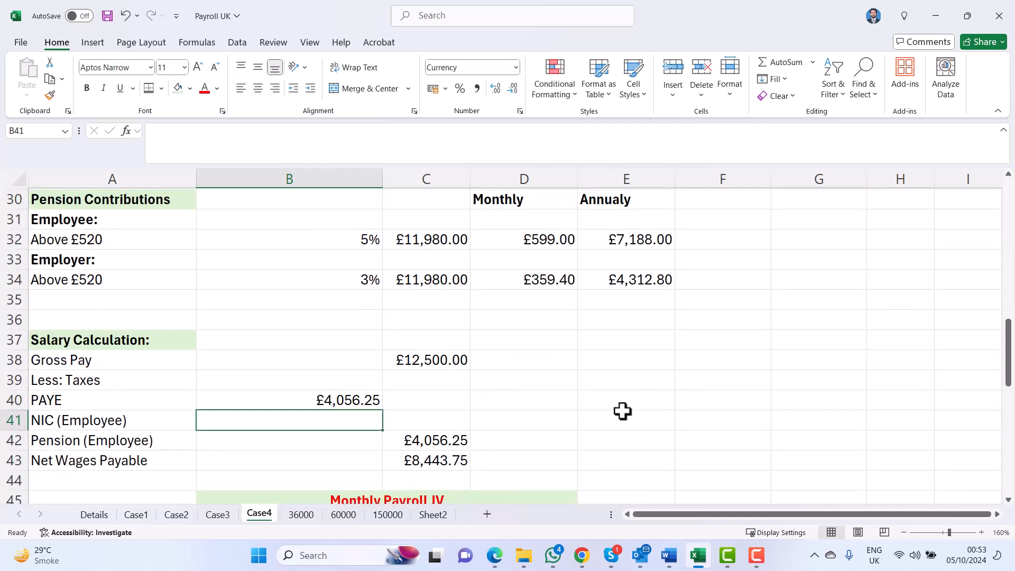
pyautogui.scroll(-1, 623, 412)
pyautogui.scroll(1, 623, 411)
pyautogui.write('=')
pyautogui.scroll(2, 381, 379)
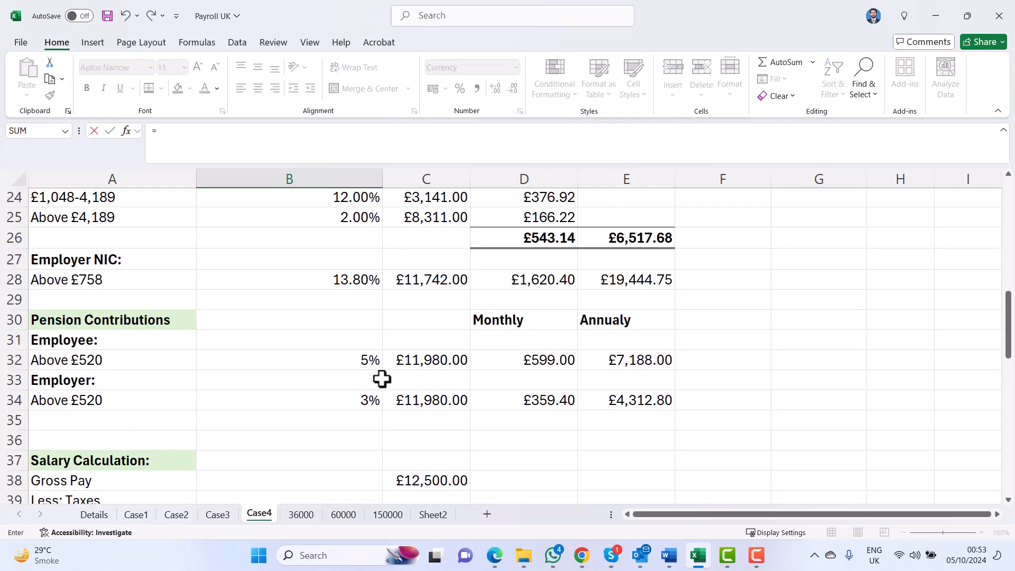
pyautogui.scroll(2, 382, 379)
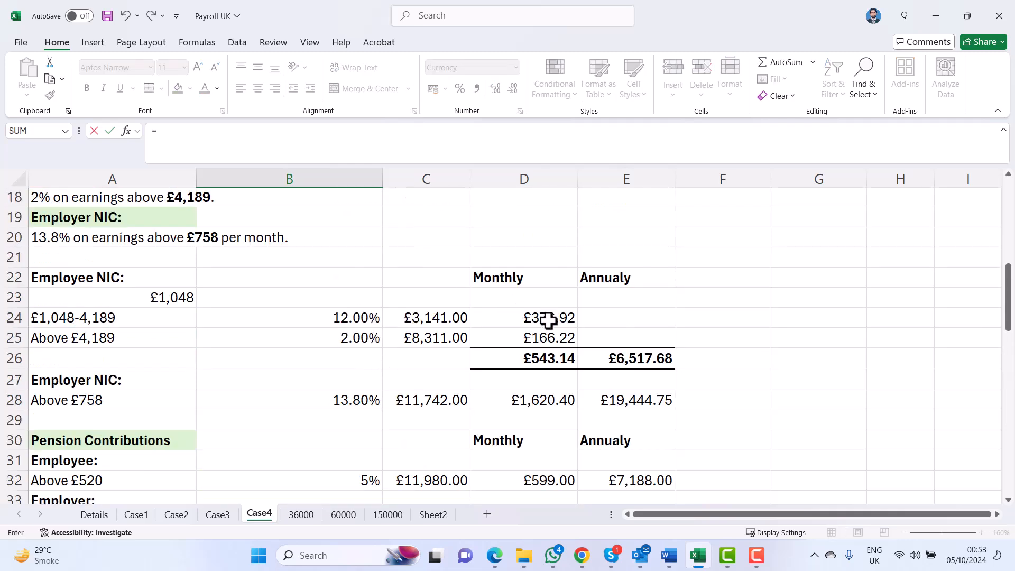
pyautogui.click(549, 357)
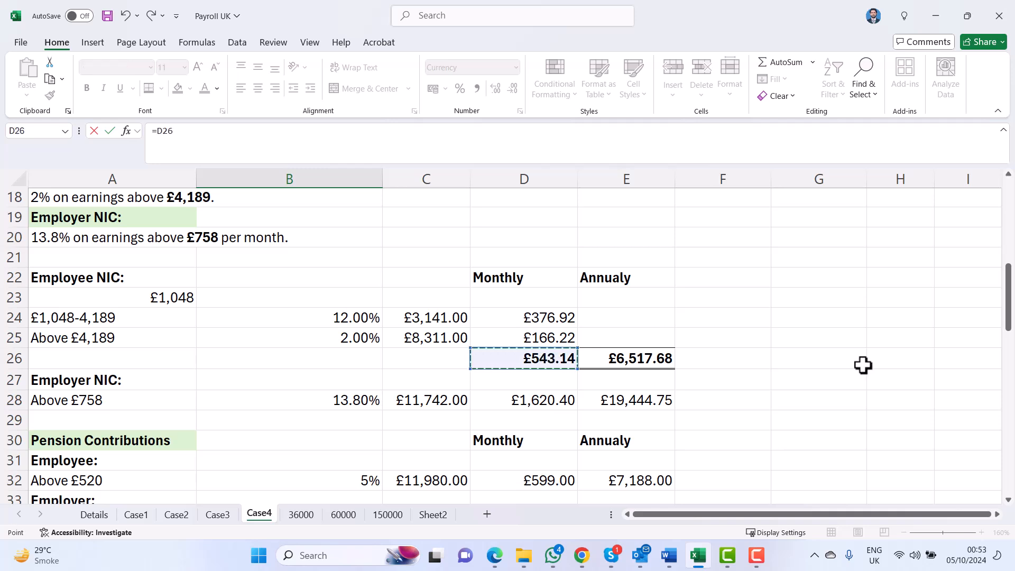
pyautogui.press('Return')
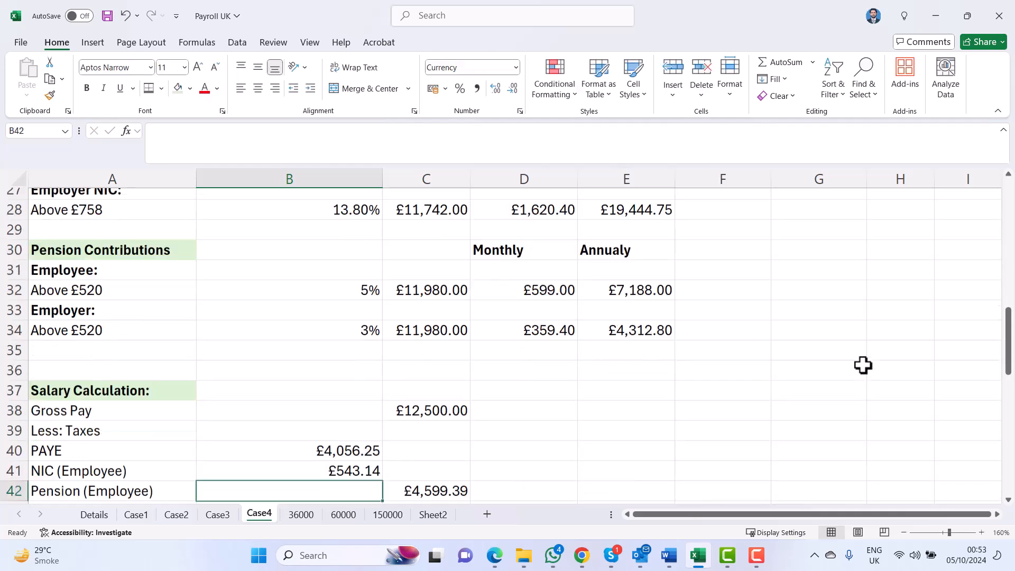
# Link the employee pension deduction in B42 to the monthly employee contribution with the formula =D32
pyautogui.scroll(-1, 557, 423)
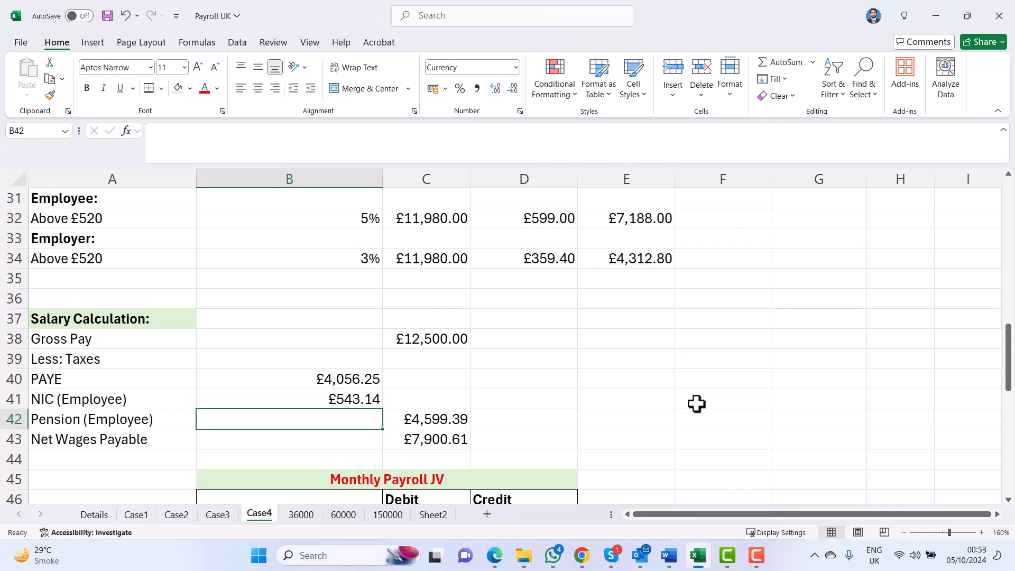
pyautogui.write('=')
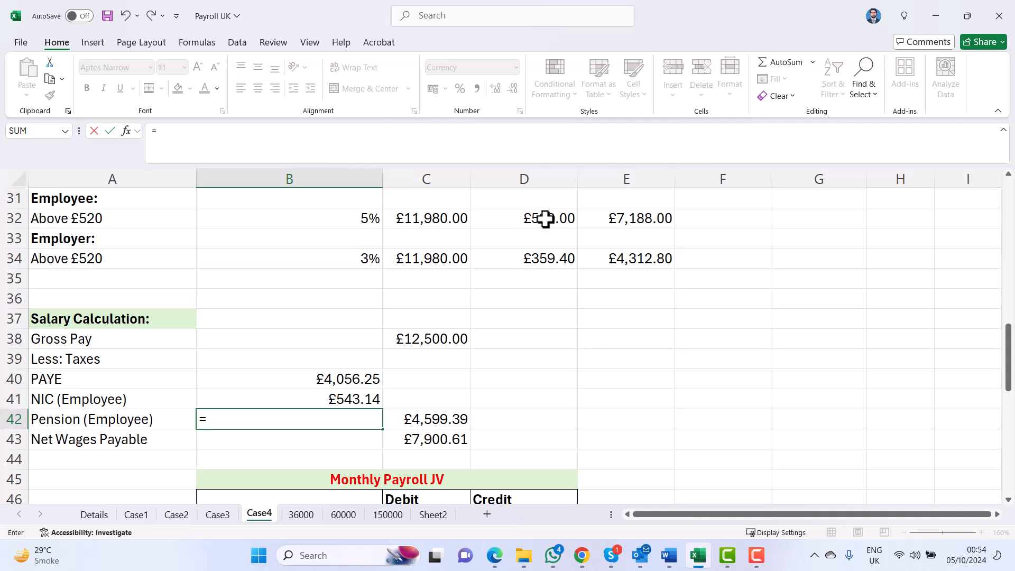
pyautogui.click(545, 219)
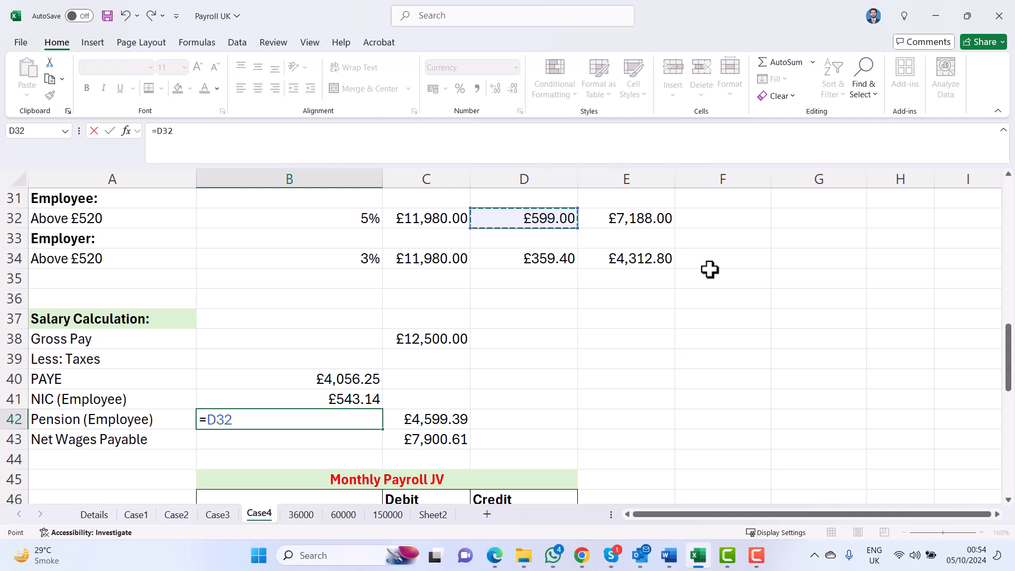
pyautogui.press('Return')
# Review Case4's gross pay in C38, the deductions in B40:B42, and the total deductions and net wages formulas in C42 and C43
pyautogui.press('Up')
pyautogui.press('Up')
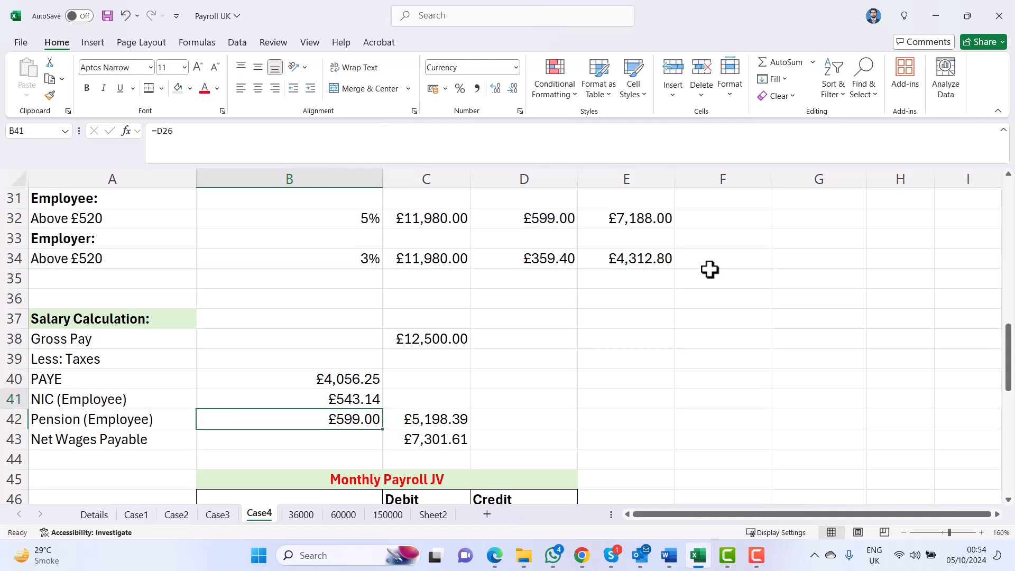
pyautogui.press('Up')
pyautogui.press('Up')
pyautogui.press('Up')
pyautogui.press('Right')
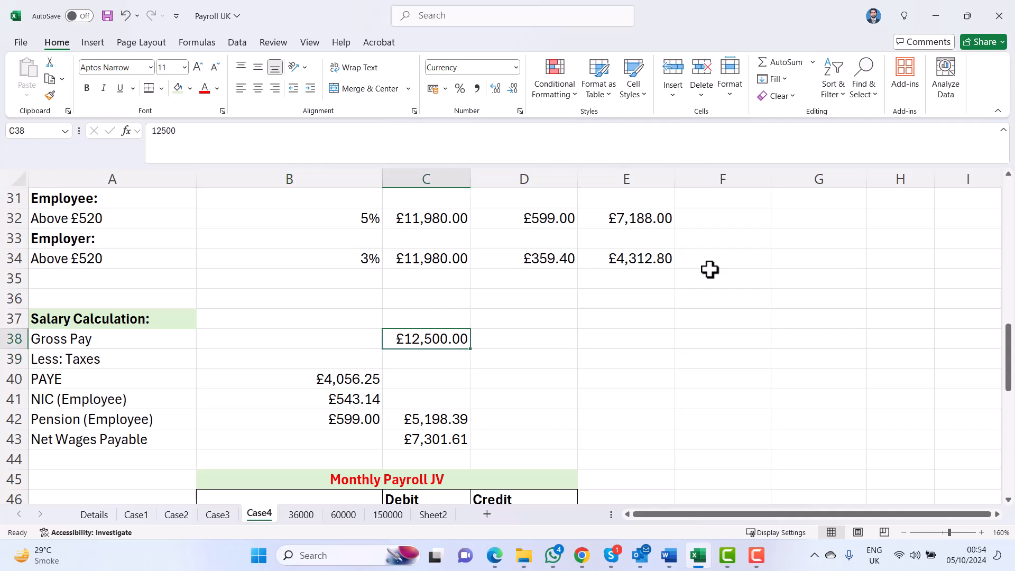
pyautogui.press('Down')
pyautogui.press('Down')
pyautogui.press('Left')
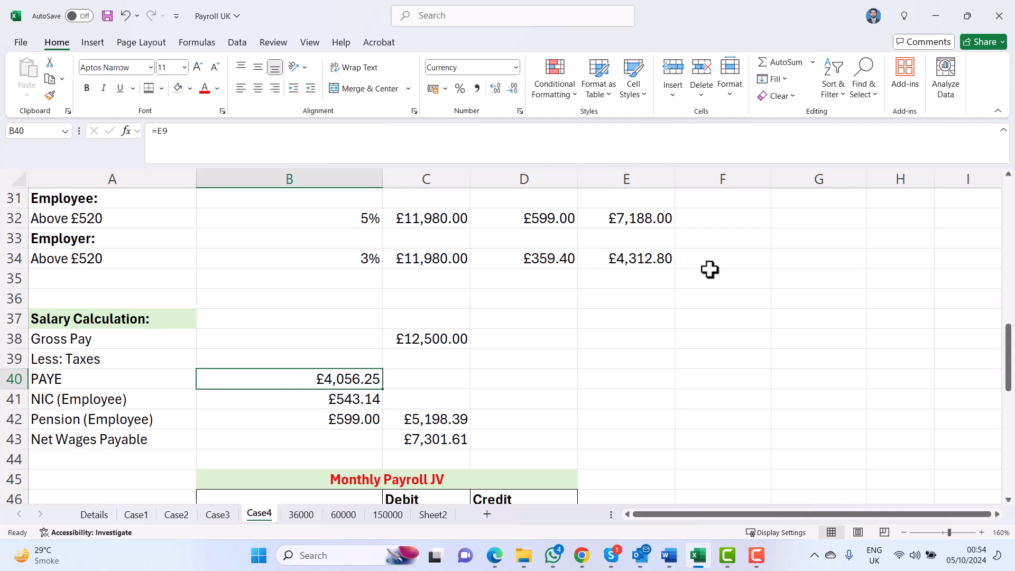
pyautogui.press('Down')
pyautogui.press('Down')
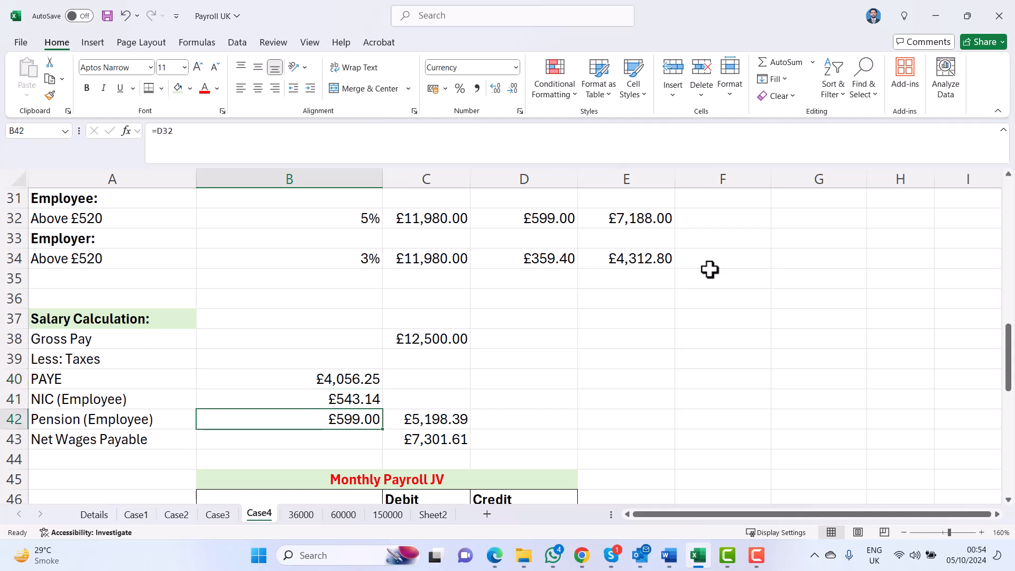
pyautogui.press('Right')
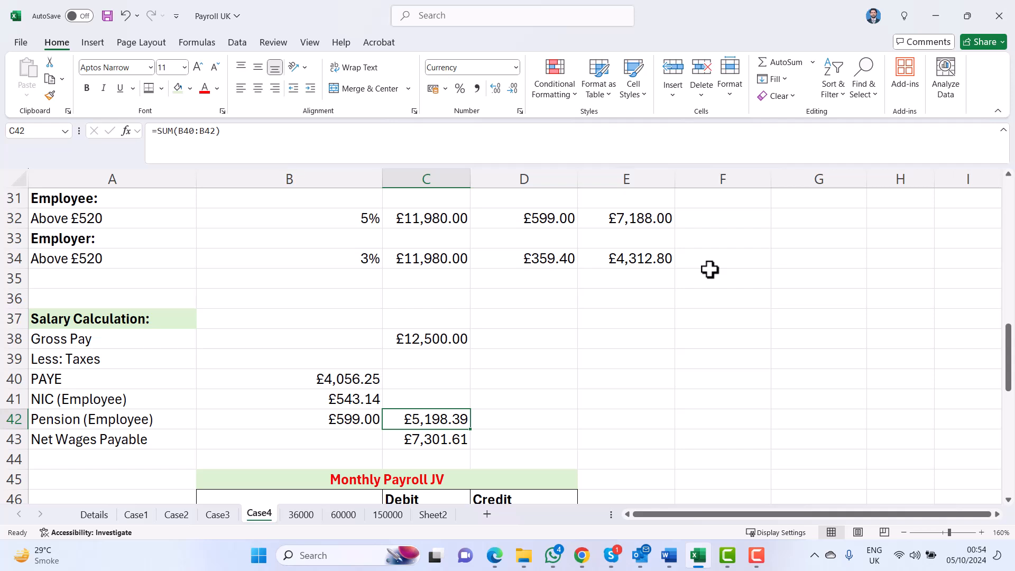
pyautogui.click(453, 439)
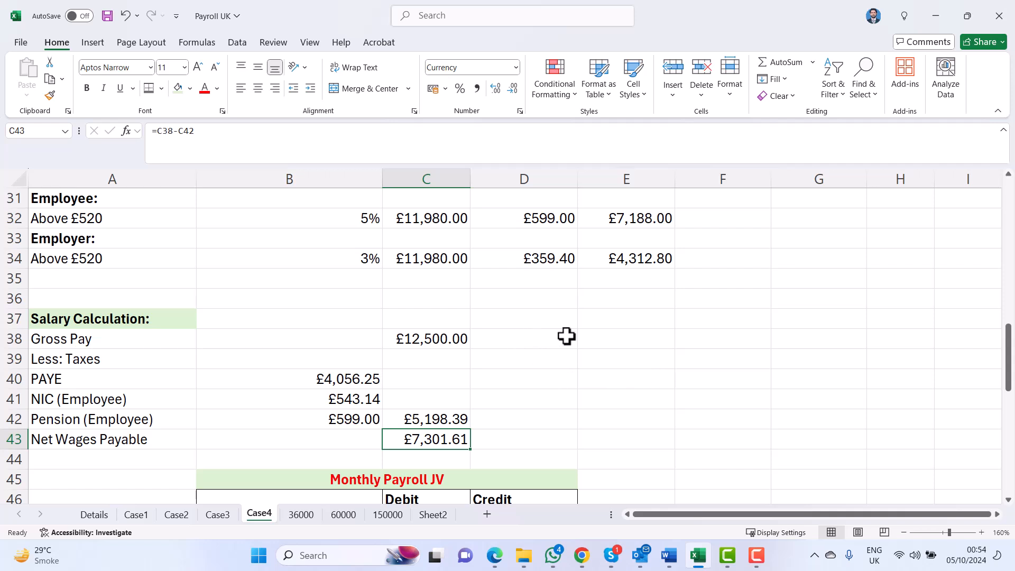
# Enter 12500 as the Salary Expense debit in C47 of Case4's Monthly Payroll JV
pyautogui.scroll(-1, 607, 389)
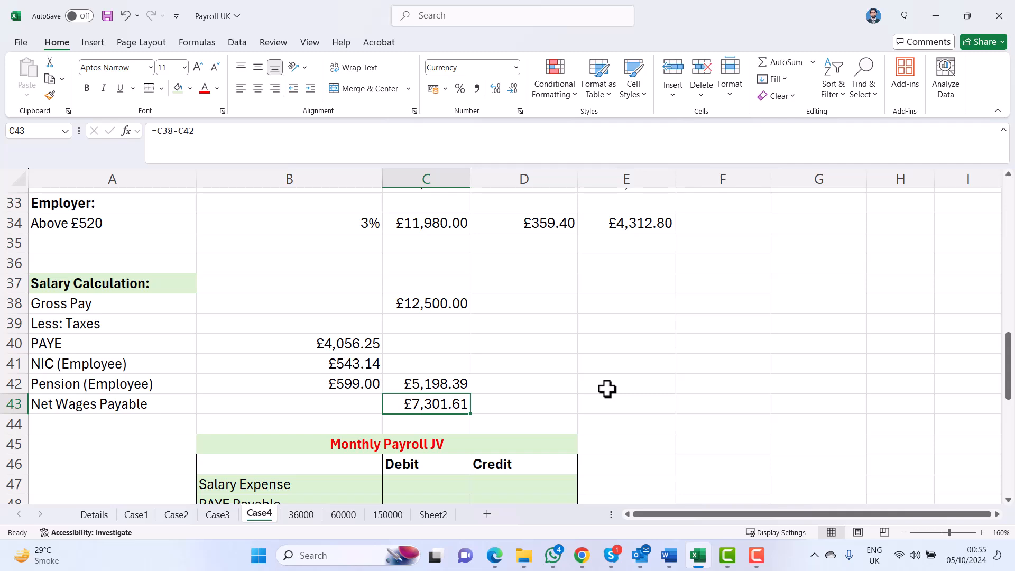
pyautogui.scroll(1, 607, 389)
pyautogui.scroll(-3, 607, 389)
pyautogui.scroll(1, 607, 390)
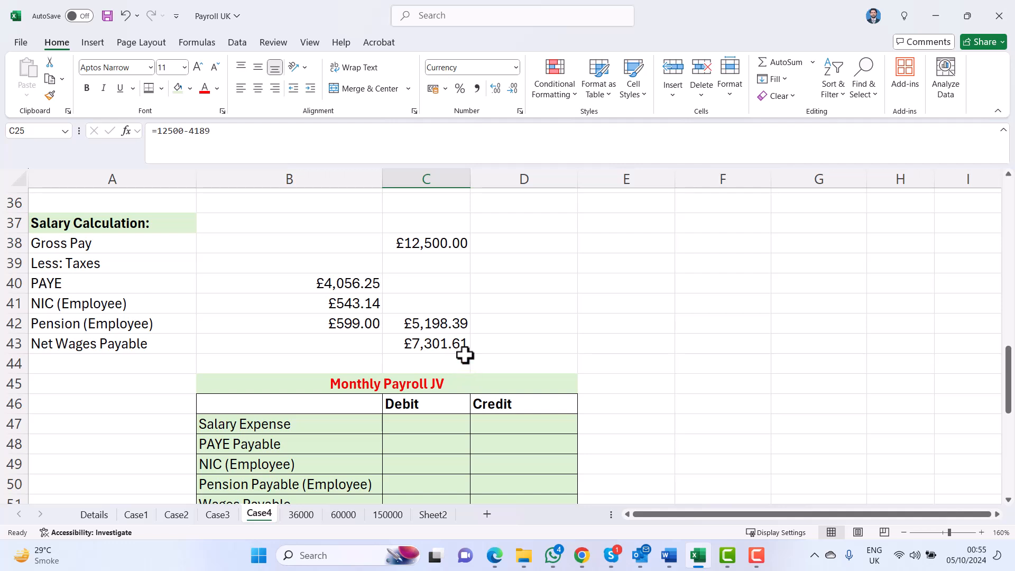
pyautogui.scroll(-2, 464, 355)
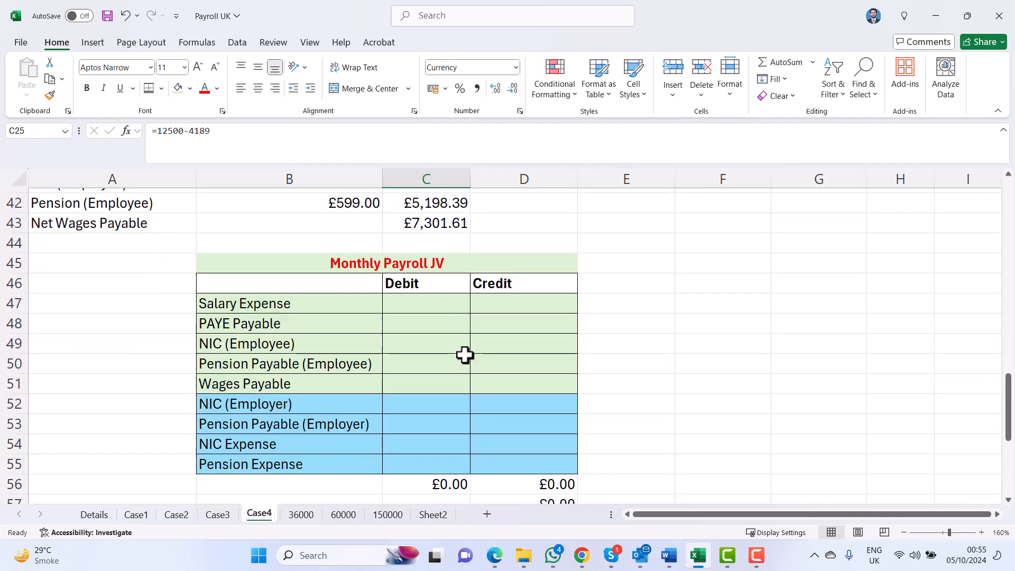
pyautogui.click(433, 311)
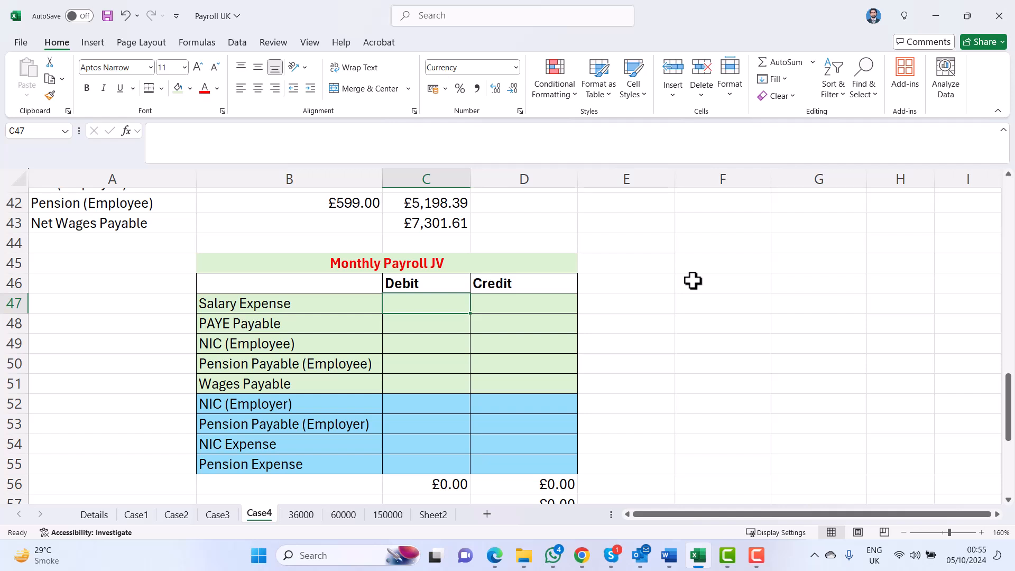
pyautogui.write('12500')
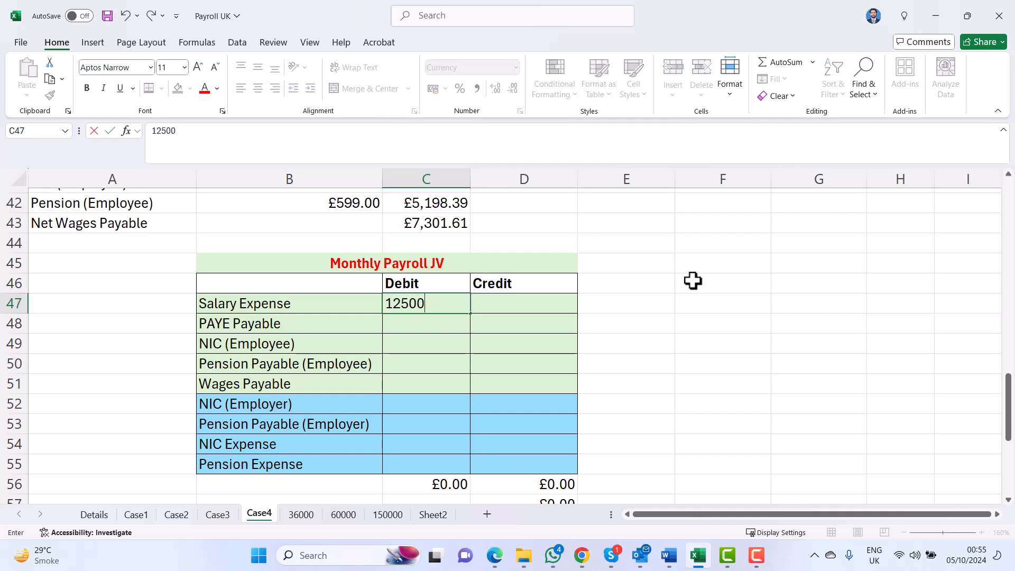
pyautogui.press('Return')
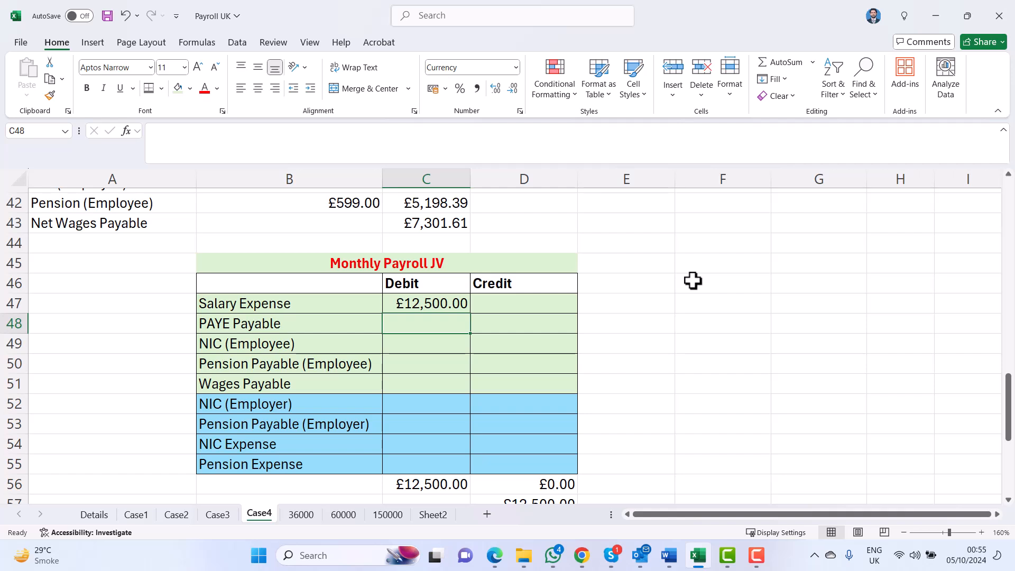
# Link the PAYE Payable credit in D48 to the PAYE deduction with the formula =B40
pyautogui.press('Right')
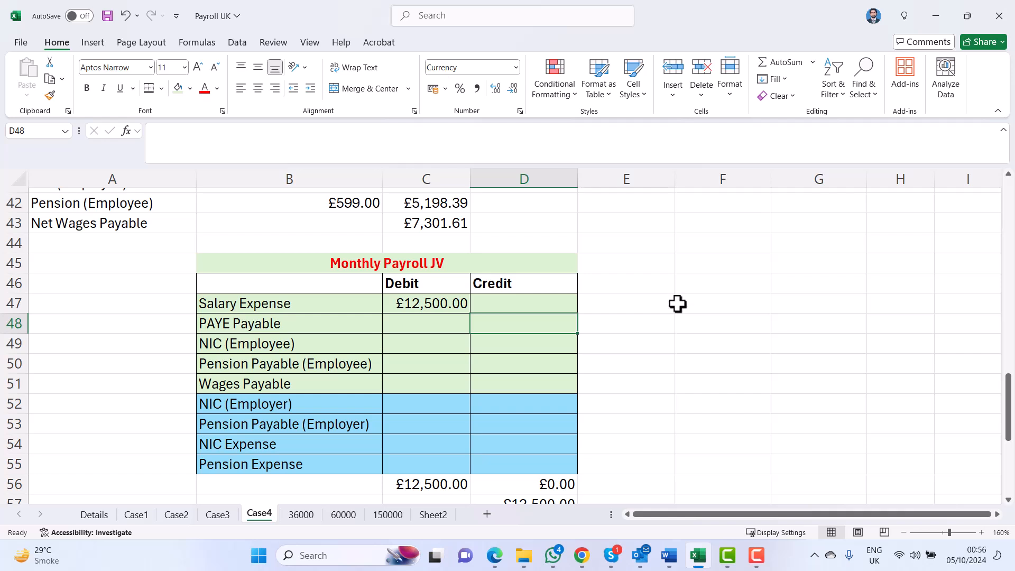
pyautogui.scroll(1, 678, 304)
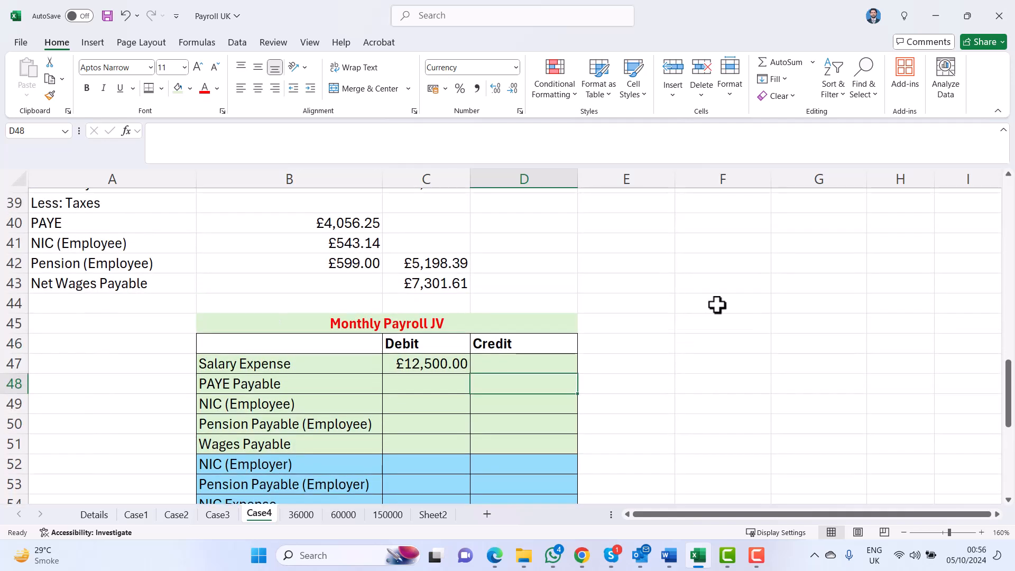
pyautogui.write('=')
pyautogui.click(350, 223)
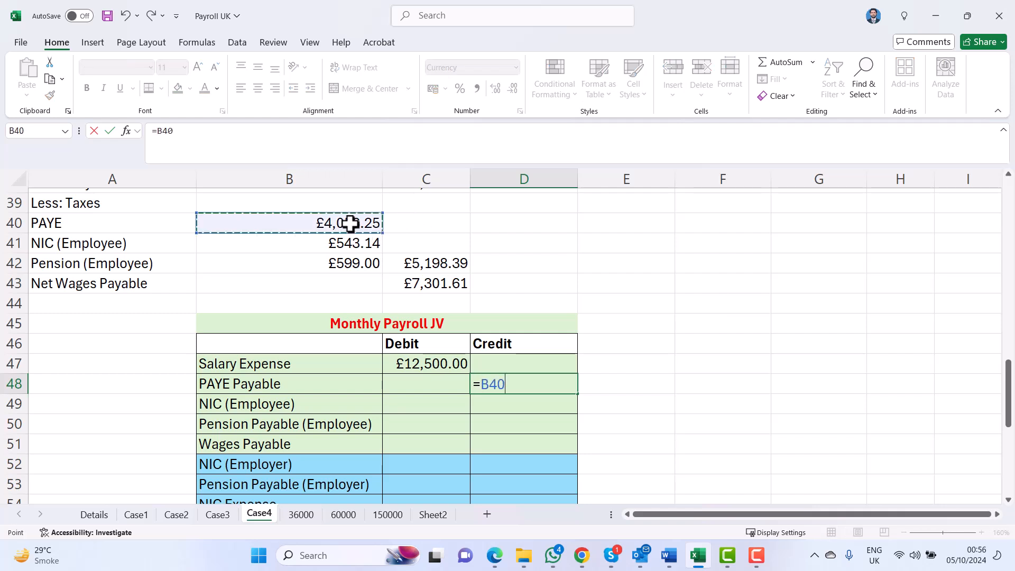
pyautogui.press('Return')
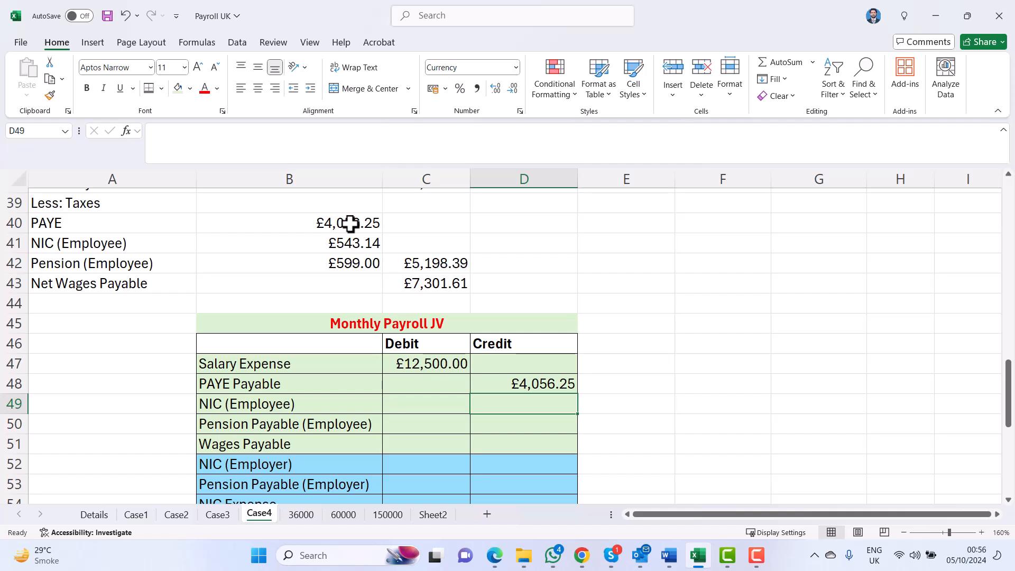
# Link the employee NIC credit in D49 to =B41 and the employee Pension Payable credit in D50 to =B42
pyautogui.write('=')
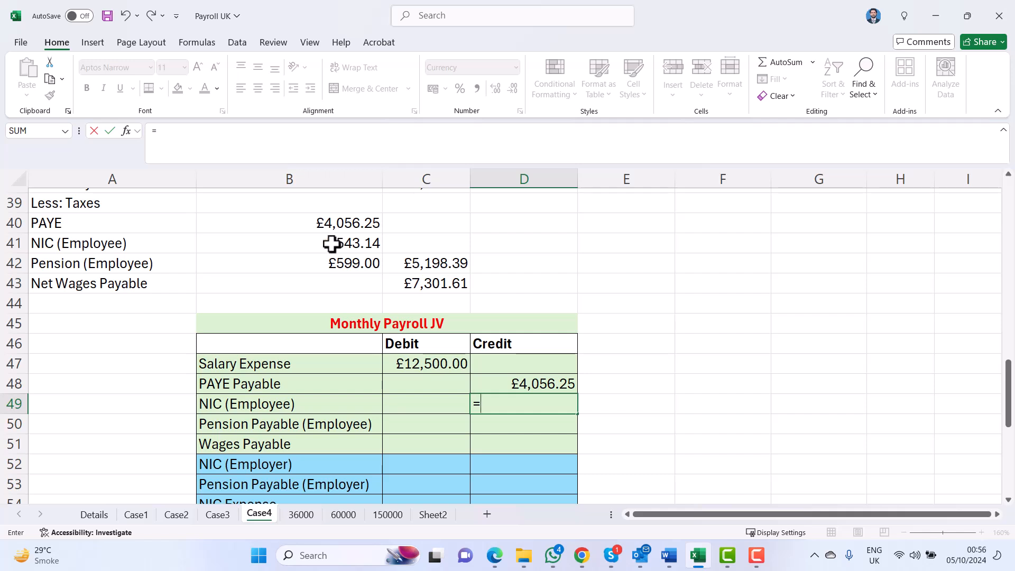
pyautogui.click(331, 244)
pyautogui.press('Return')
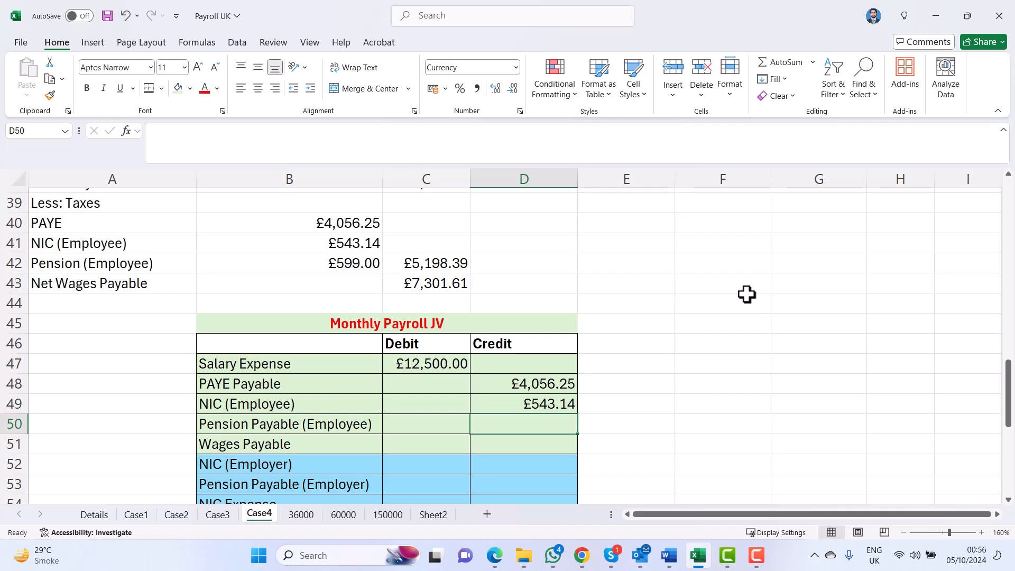
pyautogui.write('=')
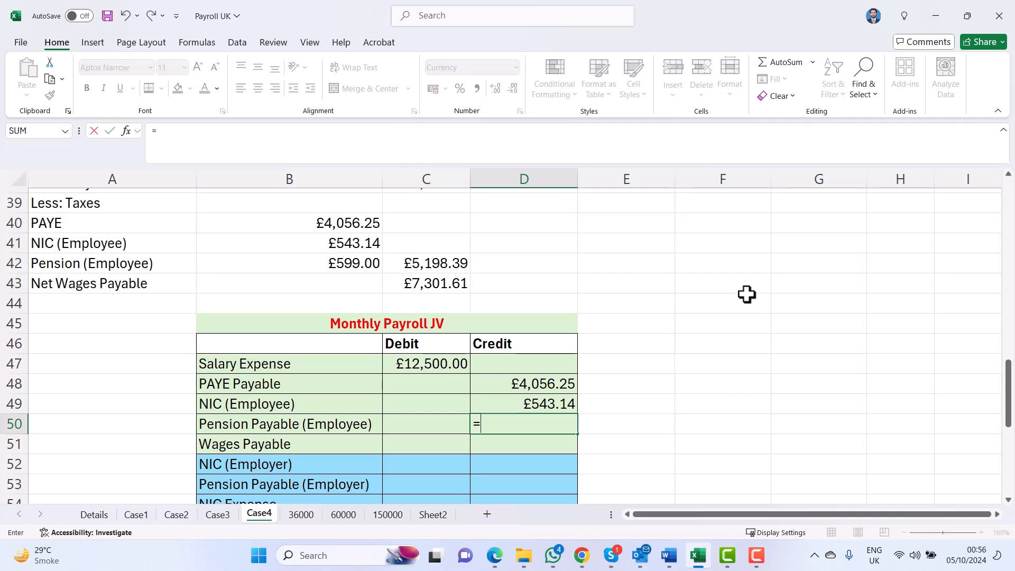
pyautogui.click(318, 265)
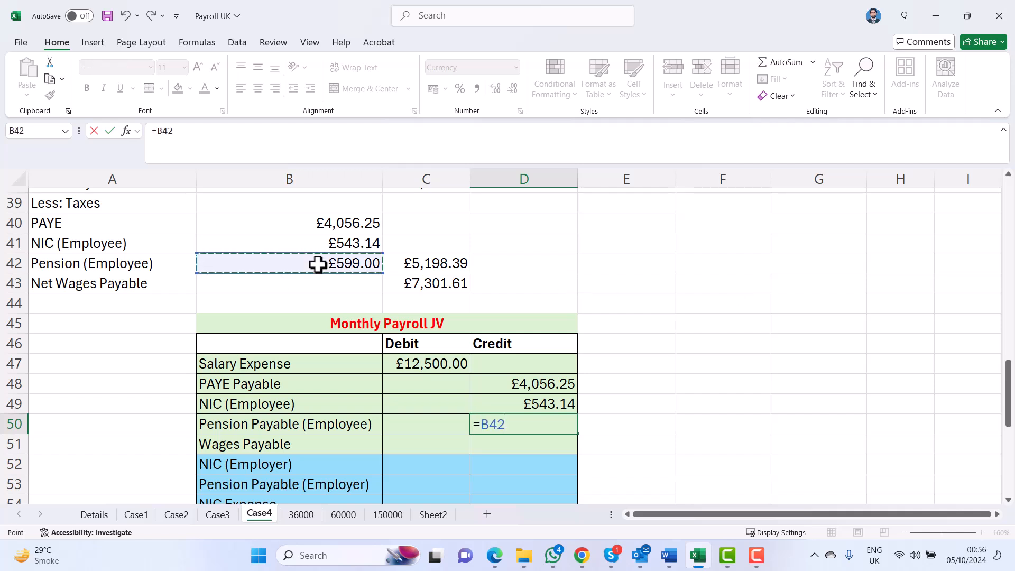
pyautogui.press('Return')
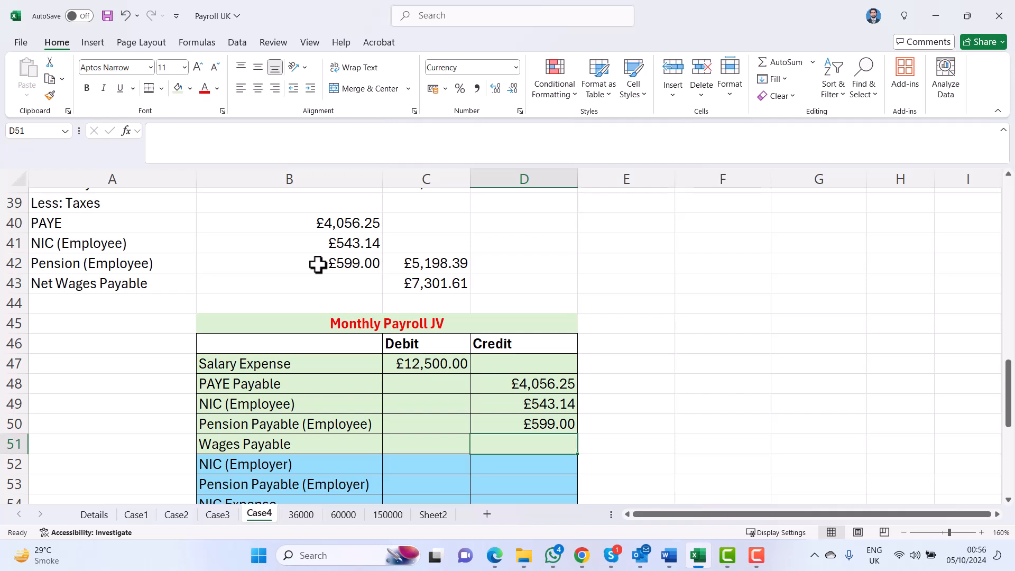
# Link the Wages Payable credit in D51 to the net wages payable in C43
pyautogui.write('=')
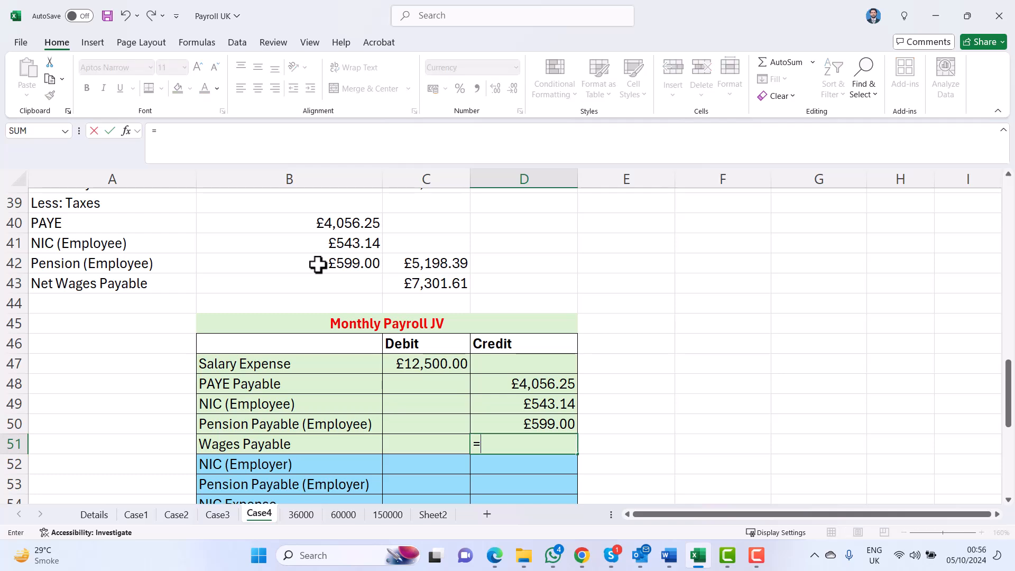
pyautogui.click(440, 277)
pyautogui.press('Return')
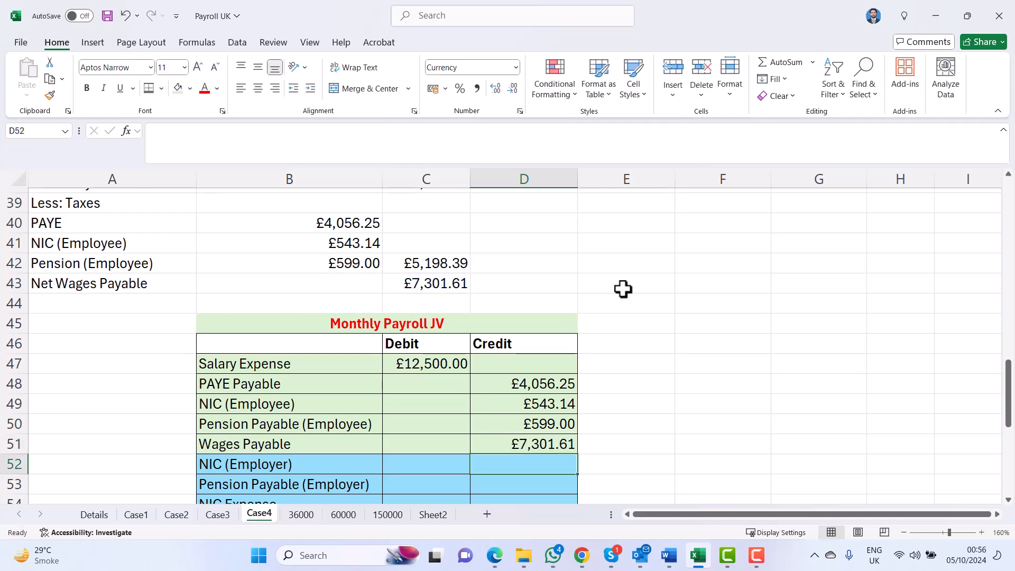
# Link the NIC (Employer) credit in D52 to the monthly employer NIC with the formula =D28
pyautogui.scroll(-2, 623, 289)
pyautogui.scroll(1, 624, 290)
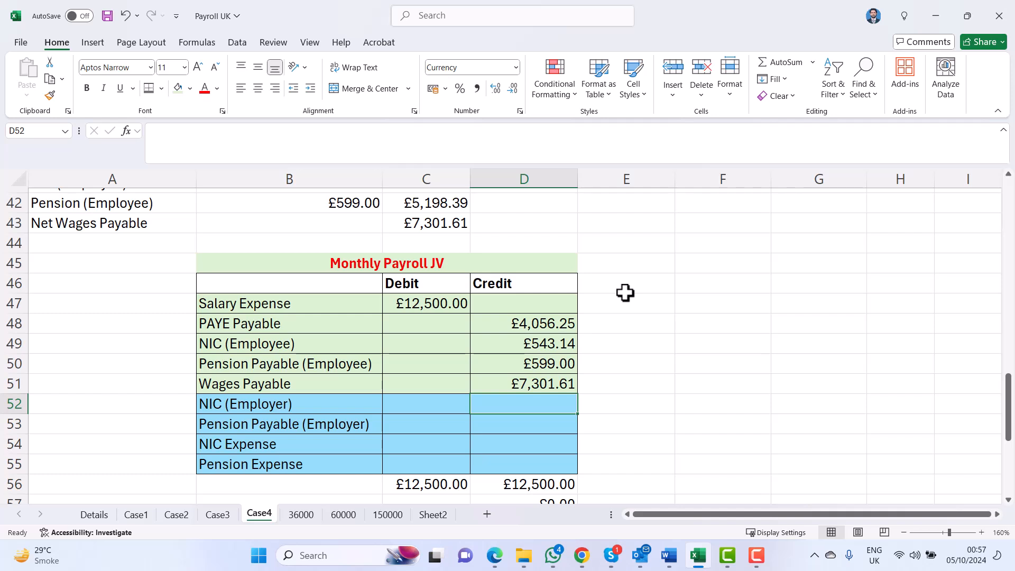
pyautogui.write('=')
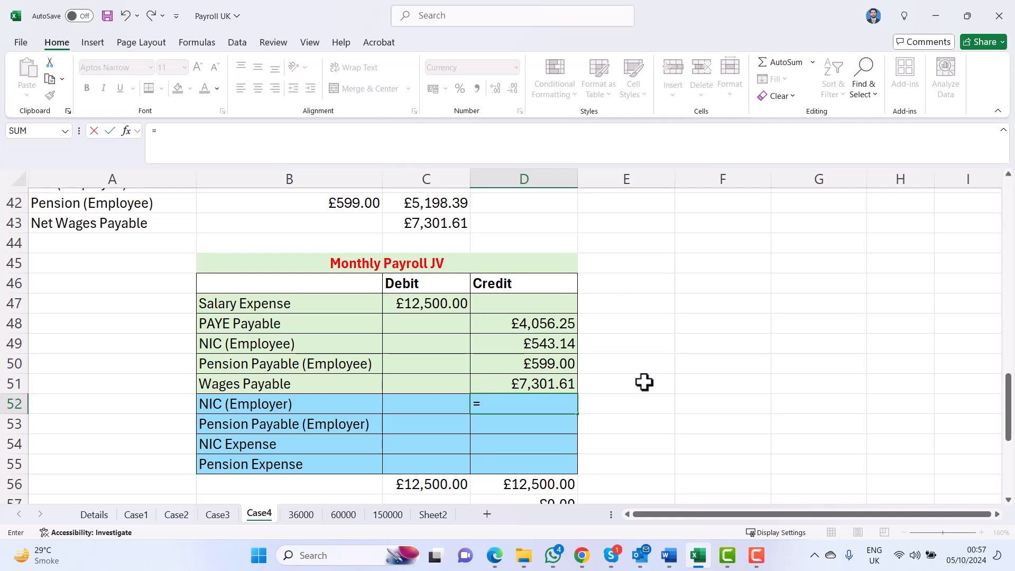
pyautogui.scroll(1, 644, 382)
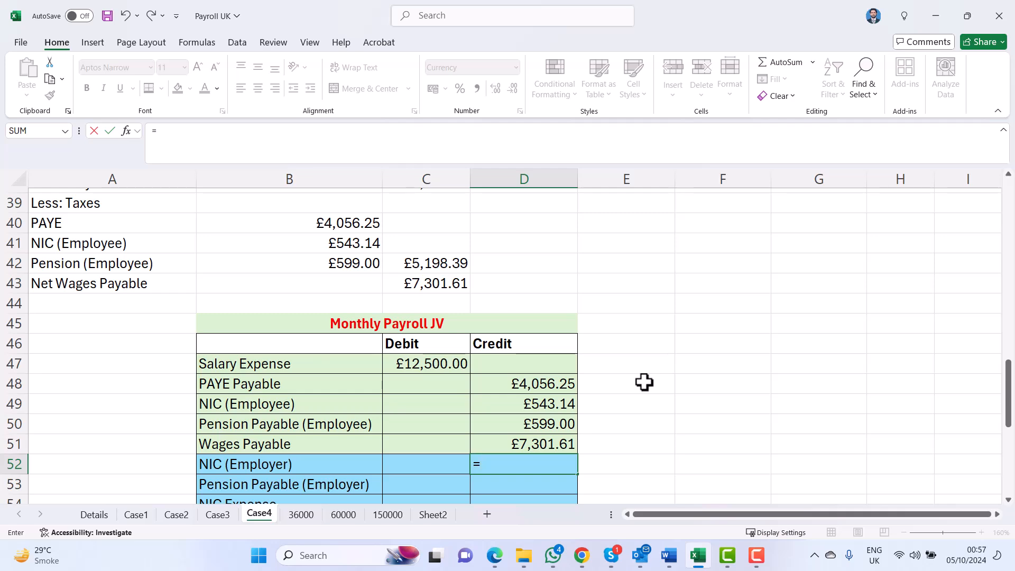
pyautogui.scroll(-1, 622, 394)
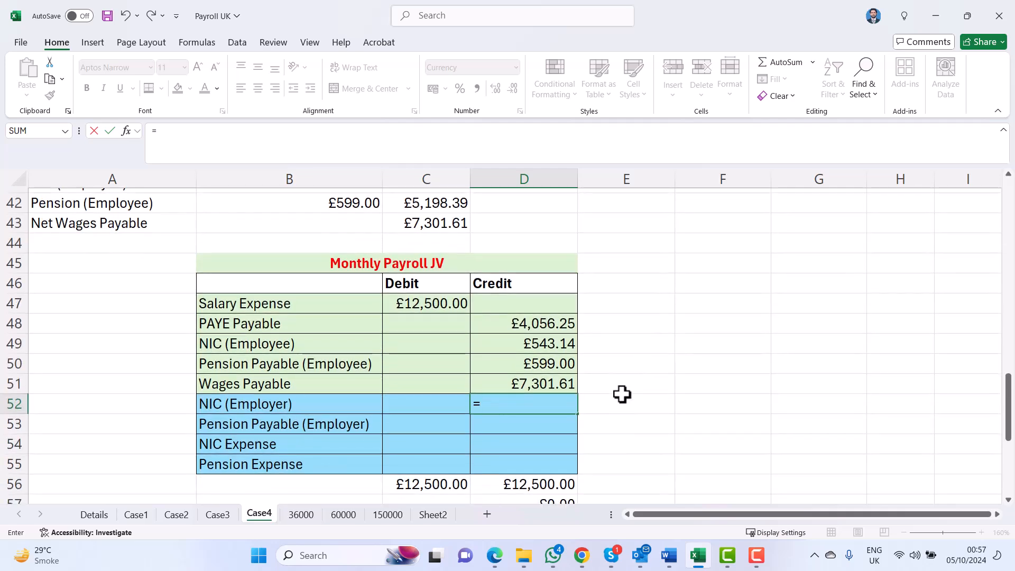
pyautogui.scroll(1, 622, 394)
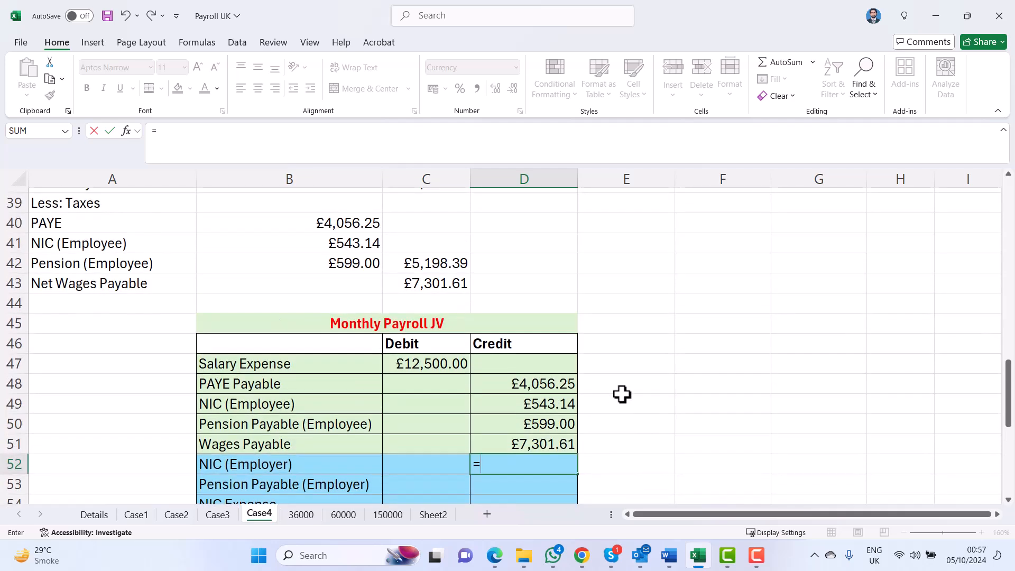
pyautogui.scroll(1, 622, 394)
pyautogui.scroll(5, 622, 394)
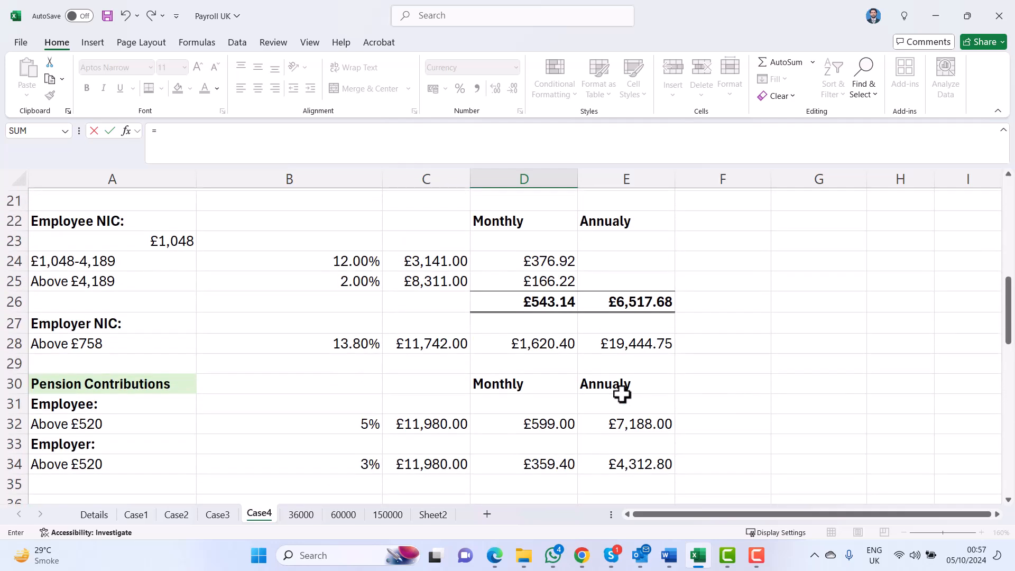
pyautogui.click(551, 346)
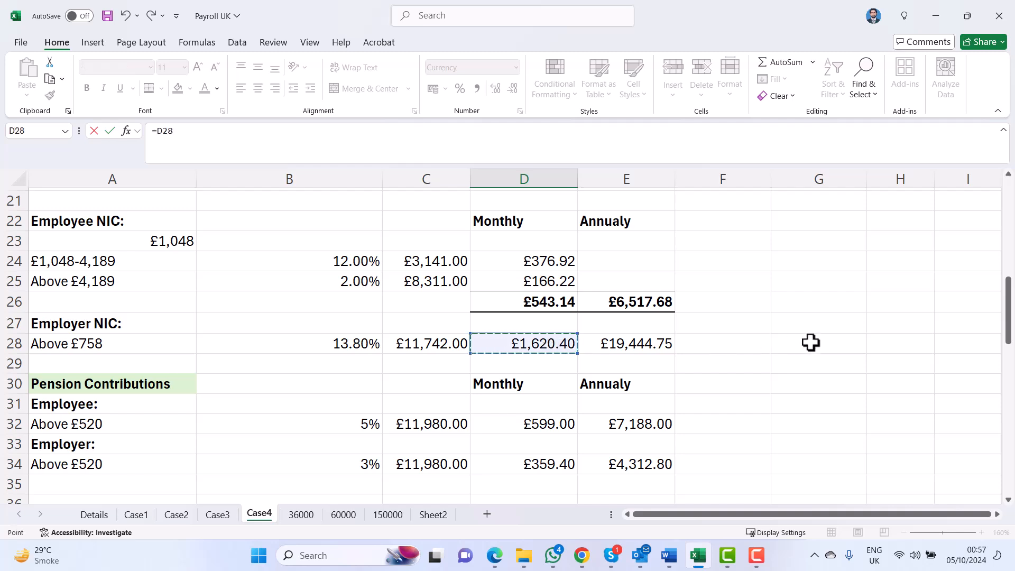
pyautogui.press('Return')
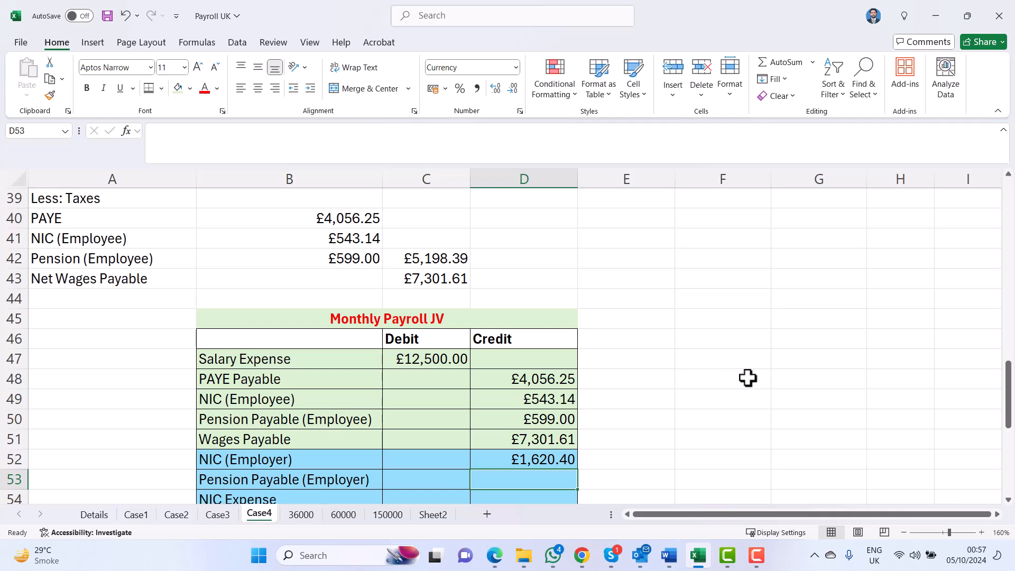
# Link the Pension Payable (Employer) credit in D53 to the monthly employer contribution with the formula =D34
pyautogui.write('=')
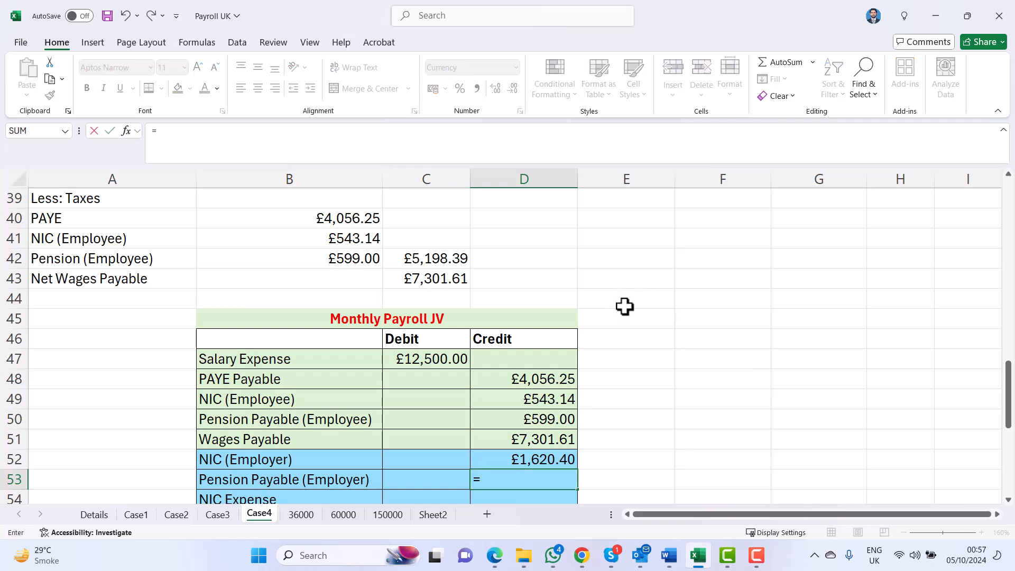
pyautogui.scroll(2, 542, 328)
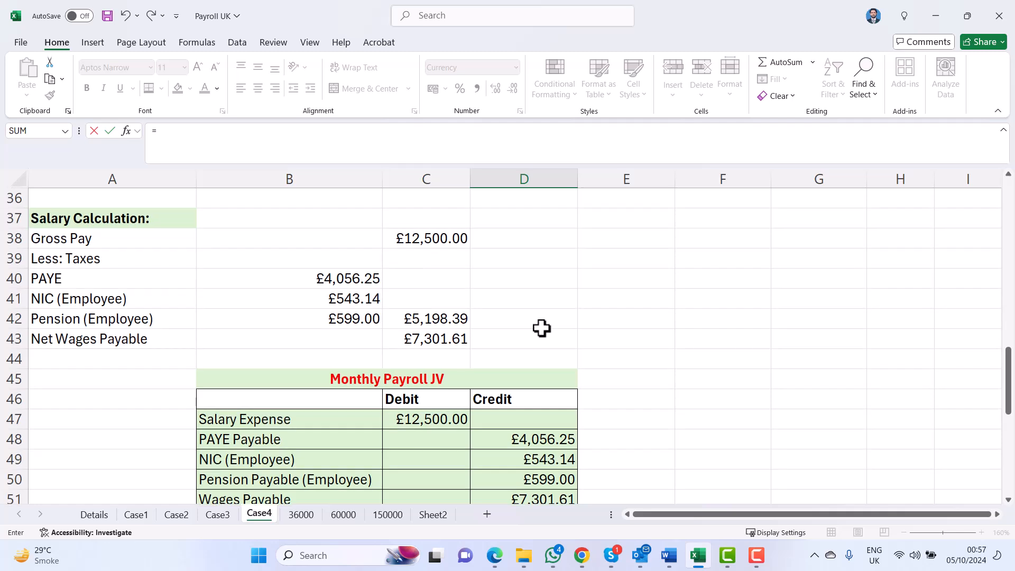
pyautogui.scroll(1, 541, 329)
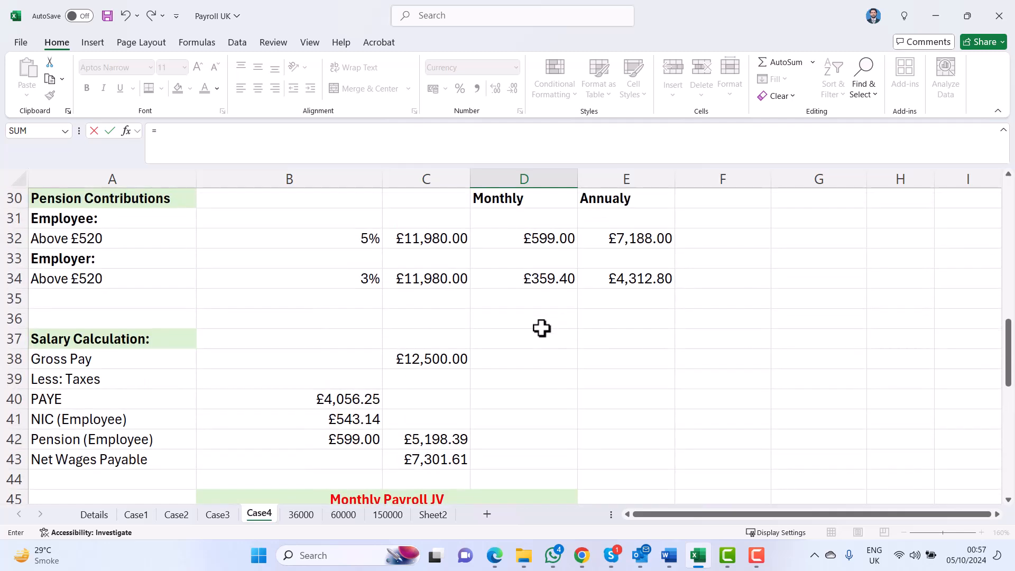
pyautogui.click(560, 280)
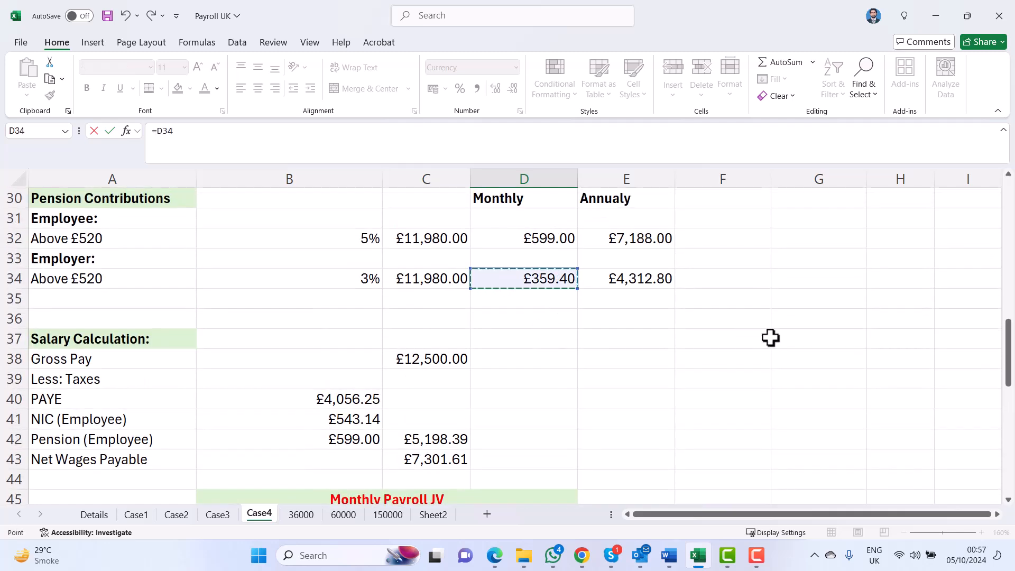
pyautogui.press('Return')
# Record the employer cost debits by setting NIC Expense in C54 to =D52 and Pension Expense in C55 to =D53
pyautogui.scroll(-3, 771, 337)
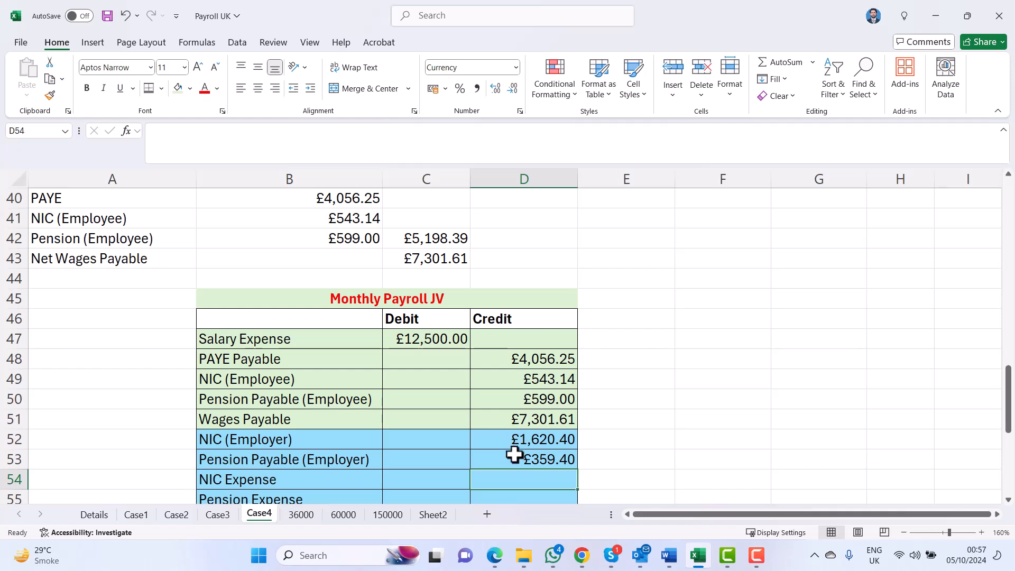
pyautogui.click(438, 479)
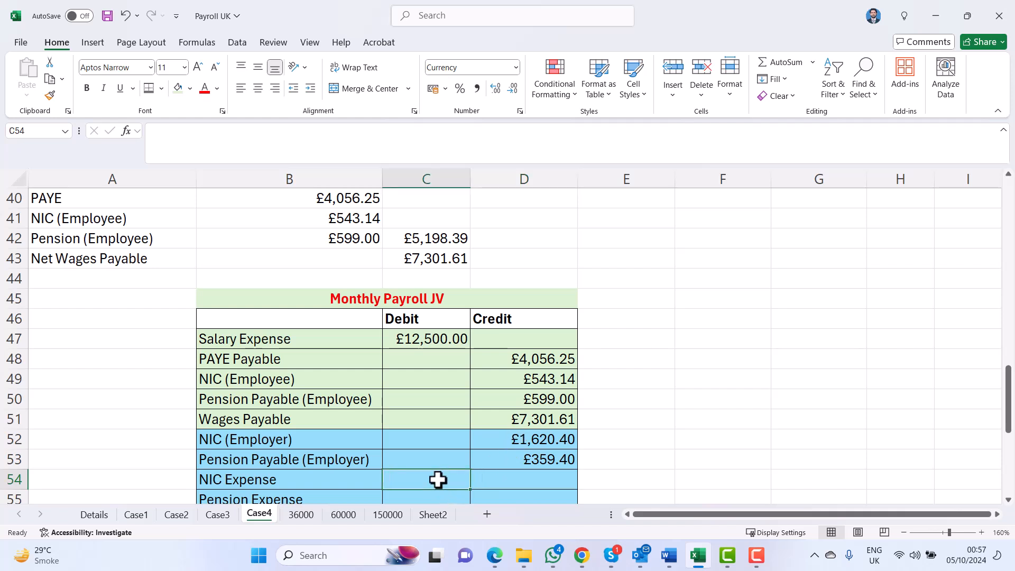
pyautogui.write('=')
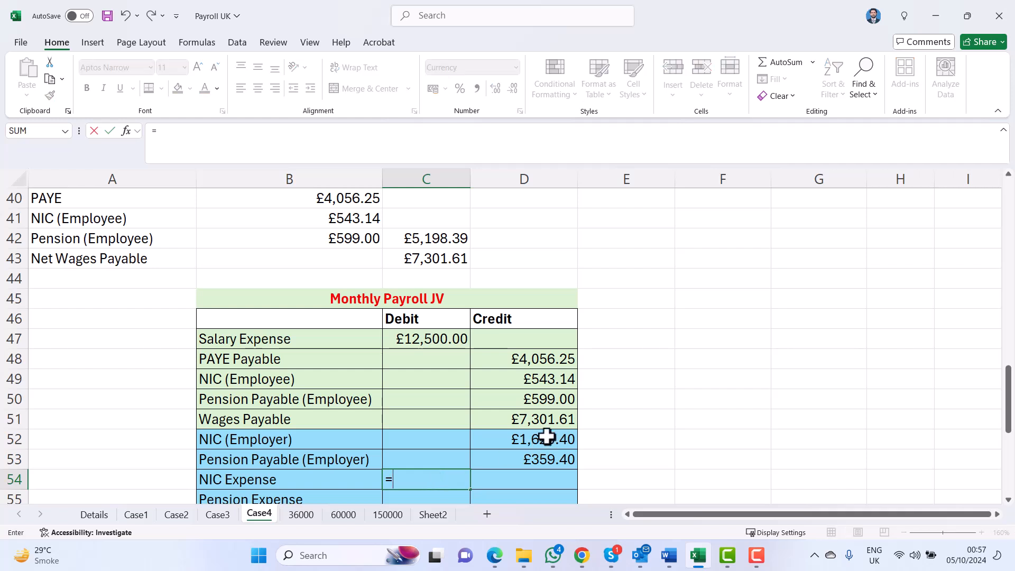
pyautogui.click(547, 436)
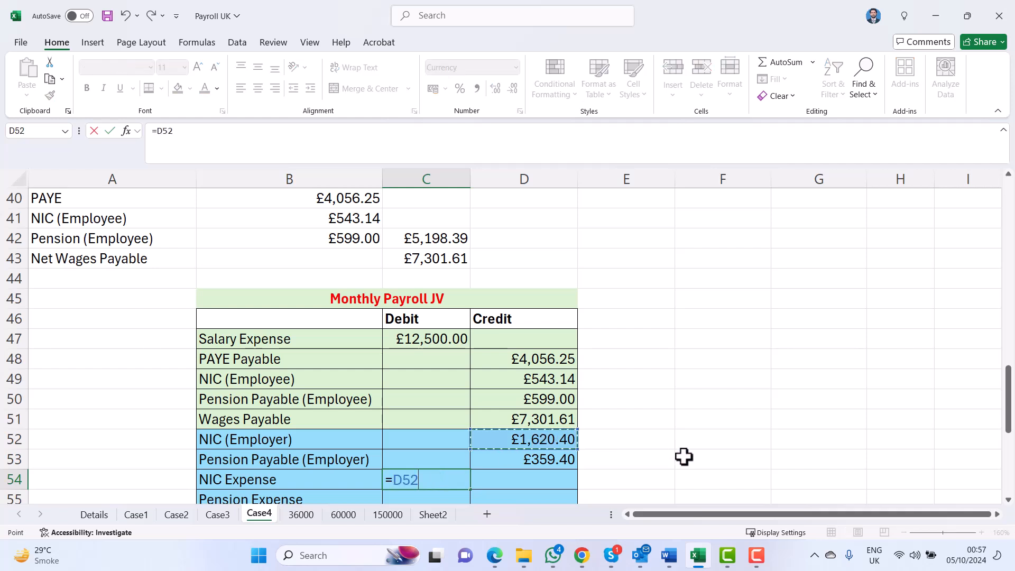
pyautogui.press('Return')
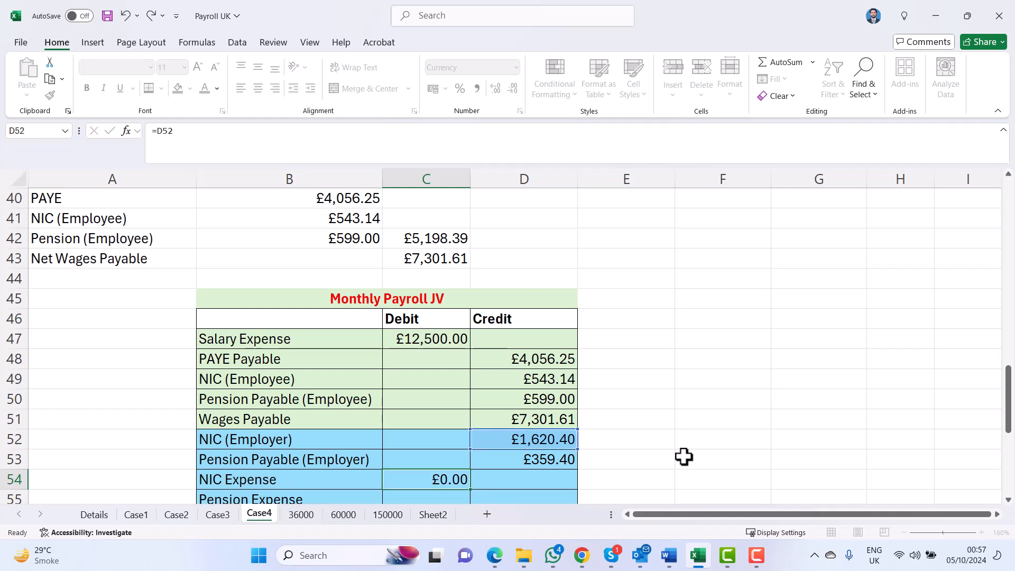
pyautogui.write('=')
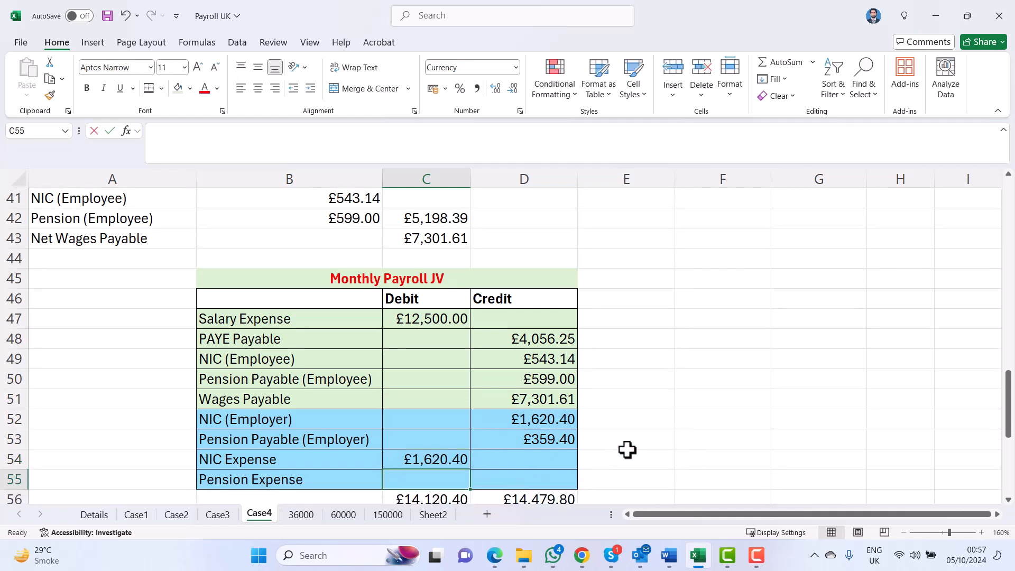
pyautogui.click(564, 440)
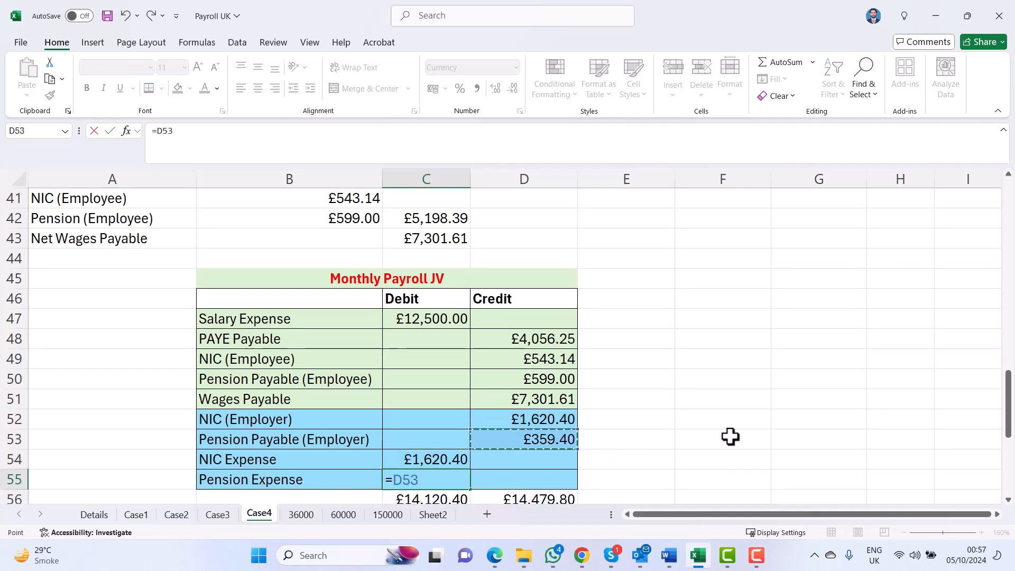
pyautogui.press('Return')
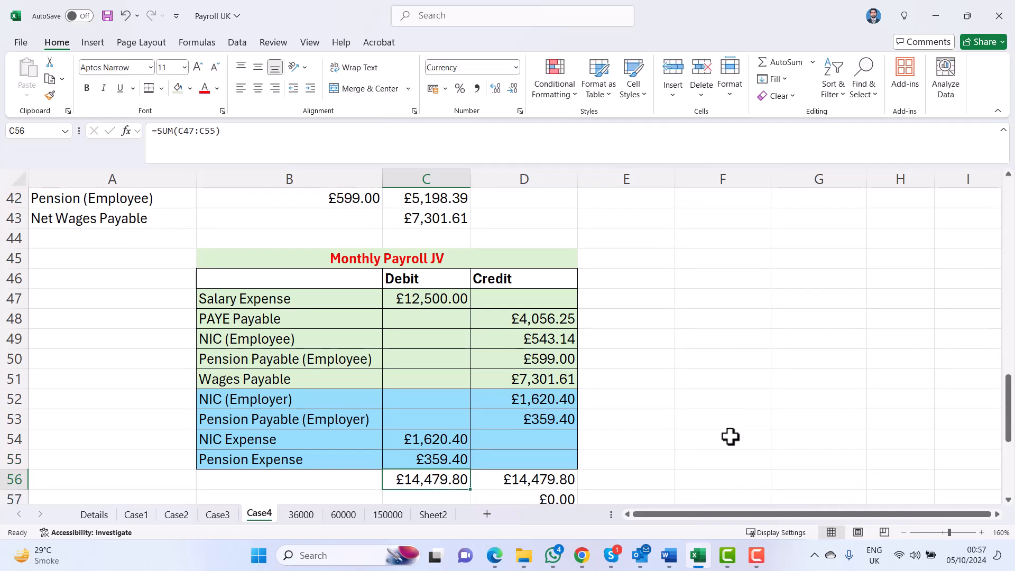